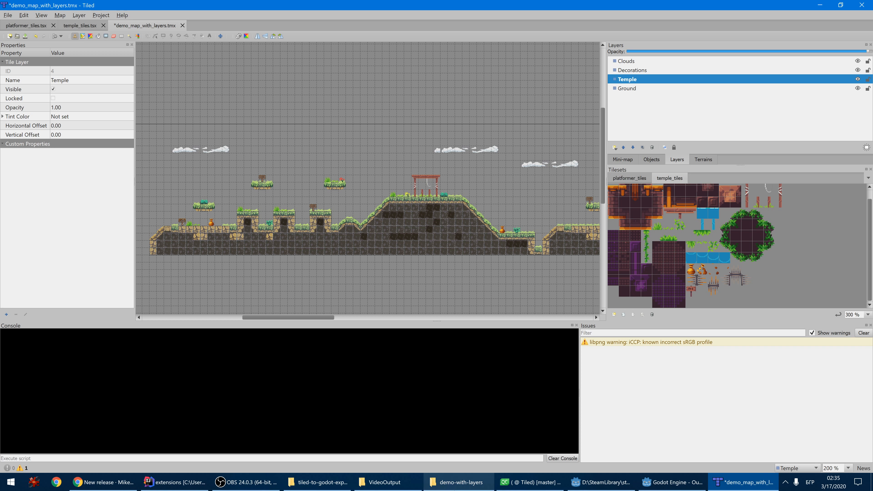
Switch to File Explorer, view the demo-with-layers folder, and select export_to_godot_tilemap.js and export_to_godot_tileset.js in the tiled-to-godot-export folder.
{"action": "left_click", "coordinate": [457, 482]}
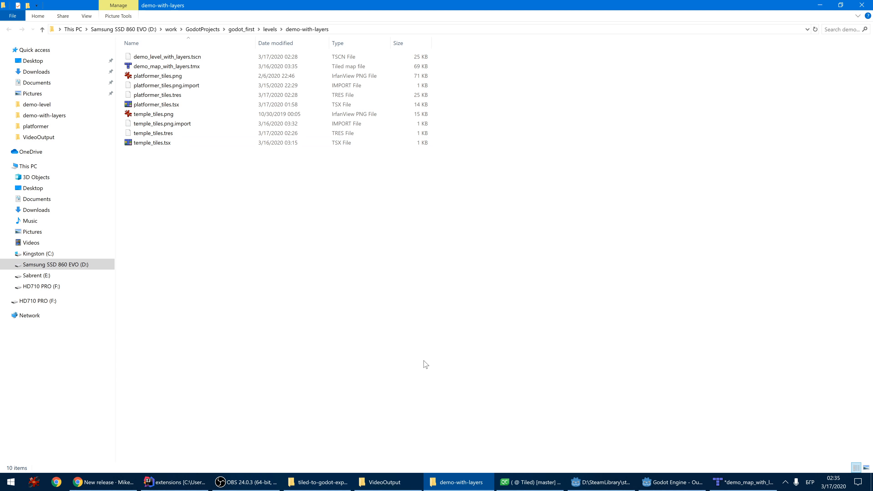
{"action": "left_click", "coordinate": [325, 488]}
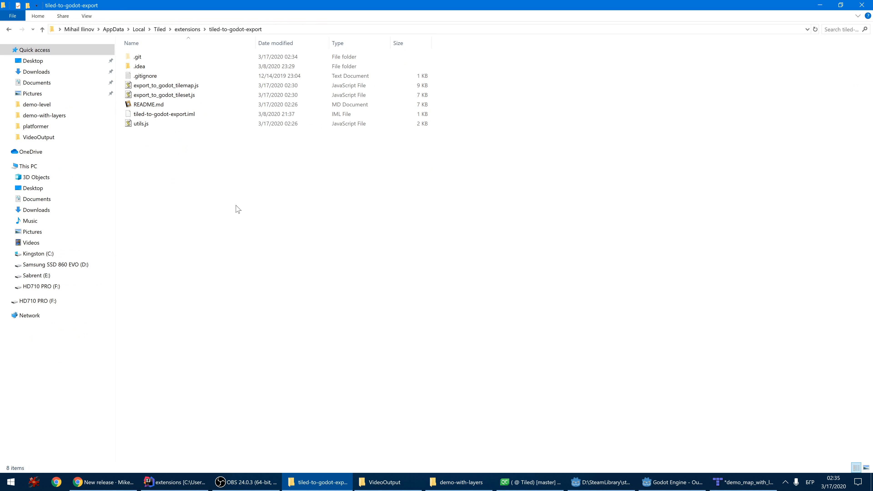
{"action": "left_click_drag", "start_coordinate": [453, 85], "coordinate": [417, 100]}
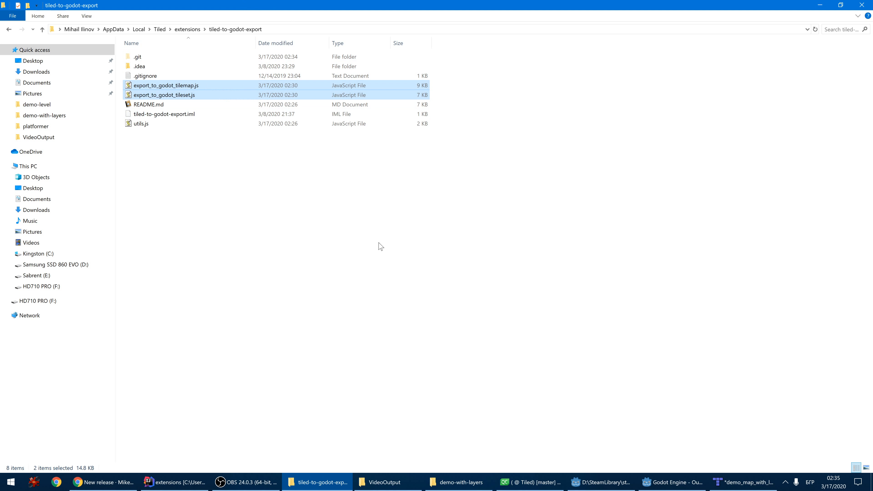
{"action": "key", "text": "ctrl+a"}
Switch to Chrome and review the tiled-to-godot-export GitHub repository's file list, README installation notes and export limitations, returning to its start.
{"action": "left_click", "coordinate": [103, 482]}
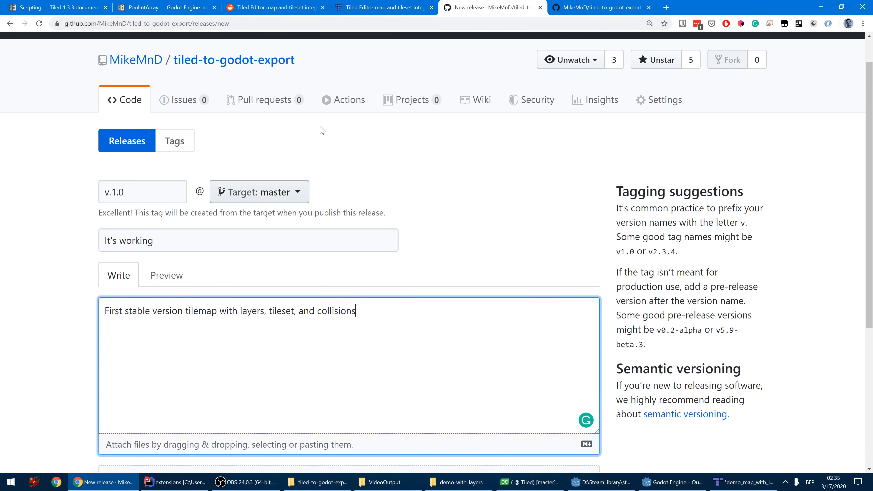
{"action": "left_click", "coordinate": [578, 7]}
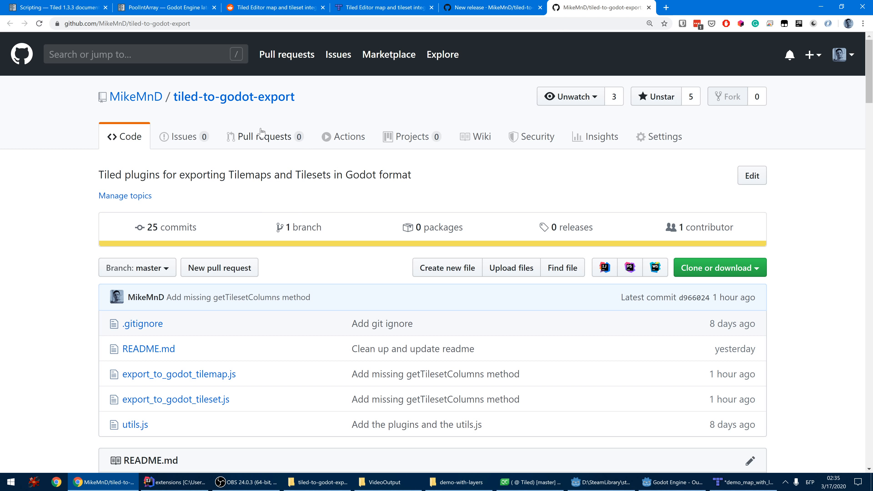
{"action": "left_click", "coordinate": [522, 7]}
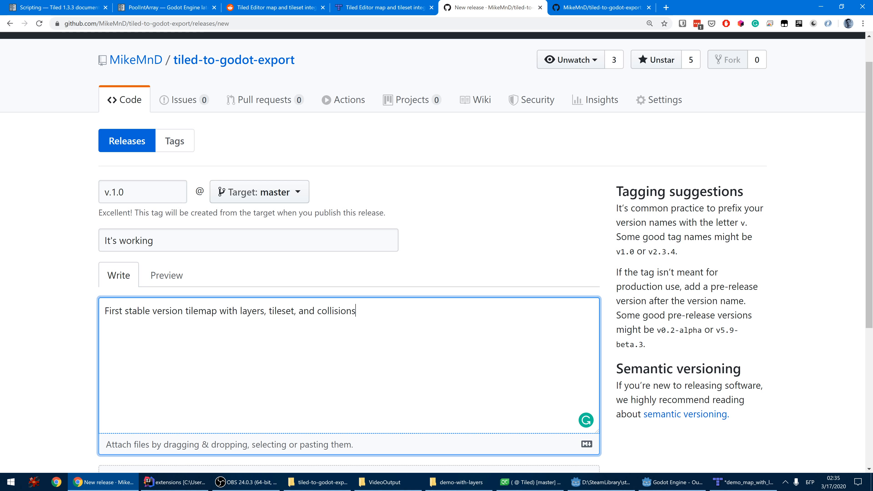
{"action": "left_click", "coordinate": [607, 5]}
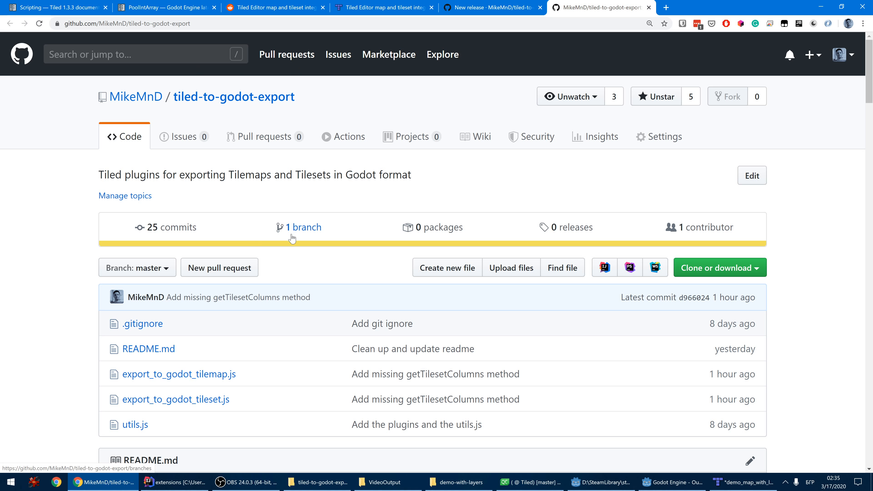
{"action": "scroll", "coordinate": [292, 238], "scroll_direction": "down", "scroll_amount": 2}
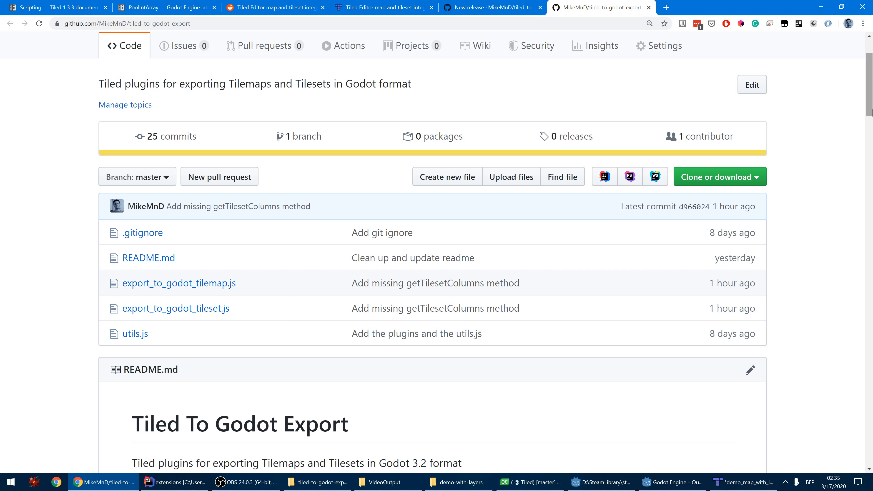
{"action": "left_click_drag", "start_coordinate": [872, 86], "coordinate": [872, 272]}
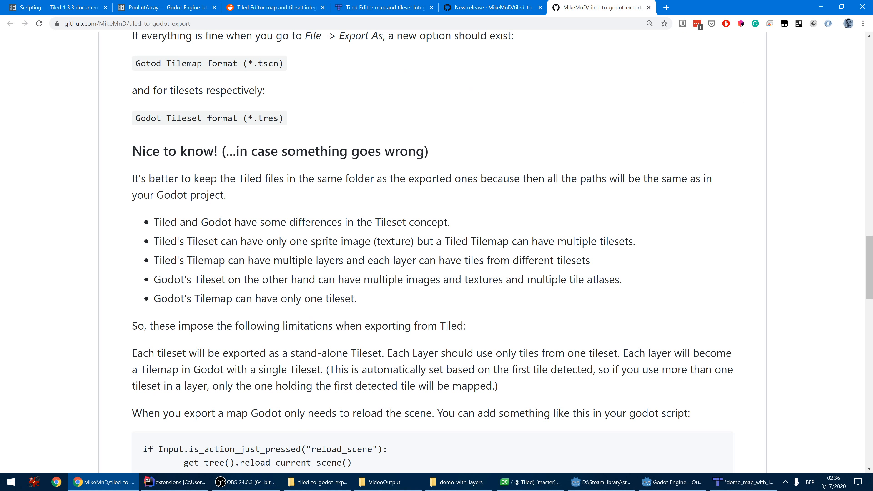
{"action": "scroll", "coordinate": [623, 186], "scroll_direction": "up", "scroll_amount": 15}
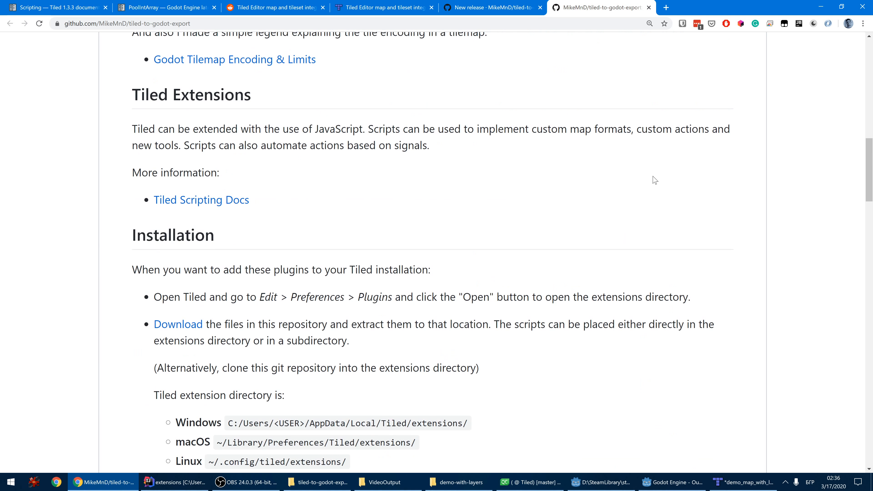
{"action": "left_click_drag", "start_coordinate": [871, 174], "coordinate": [851, 65]}
{"action": "scroll", "coordinate": [851, 65], "scroll_direction": "up", "scroll_amount": 3}
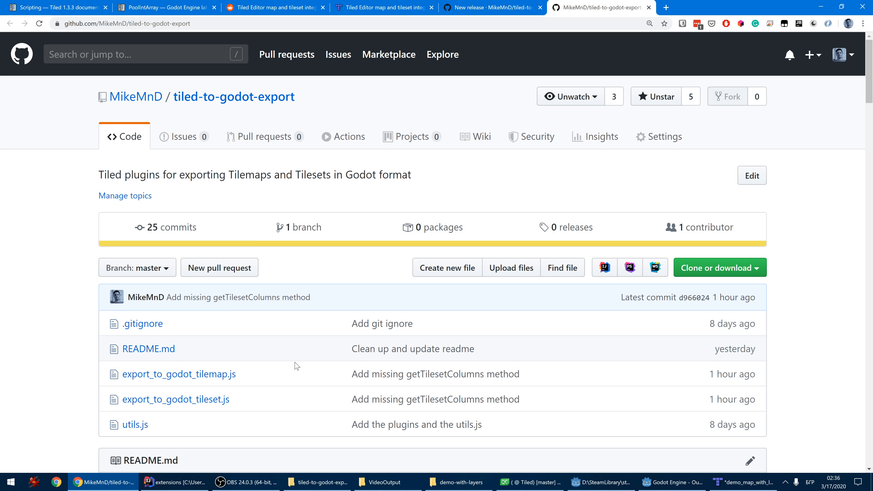
Look at the demo map in Tiled, and switch to Qt Creator to examine Tiled's application output.
{"action": "left_click", "coordinate": [741, 483]}
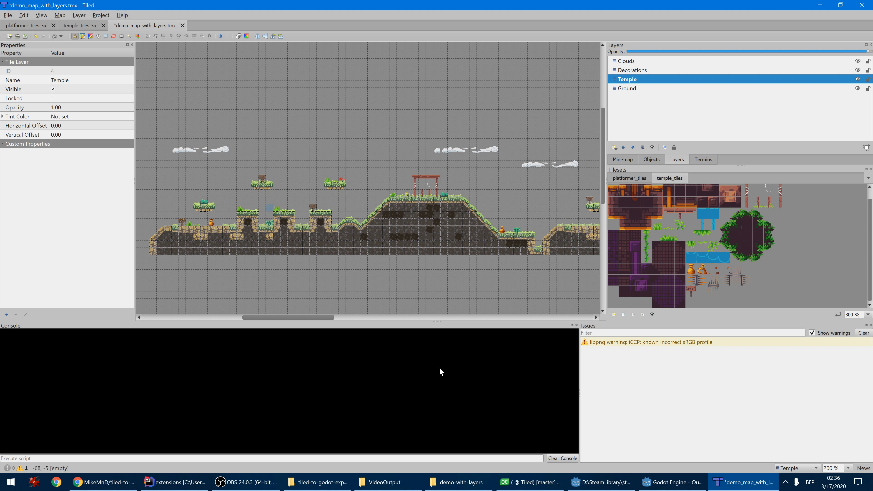
{"action": "left_click", "coordinate": [529, 483]}
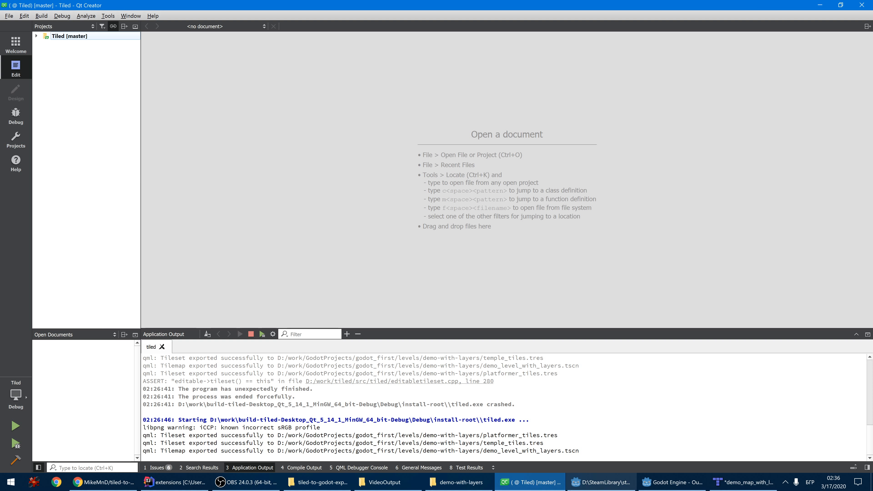
{"action": "left_click", "coordinate": [541, 483]}
{"action": "left_click", "coordinate": [543, 486]}
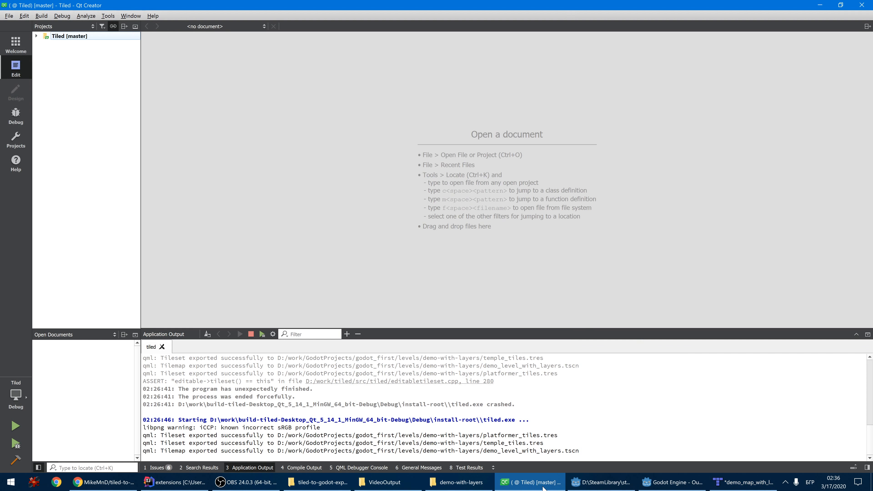
Return to Tiled and open the extensions directory from the plugin preferences in a maximized File Explorer window.
{"action": "left_click", "coordinate": [753, 482]}
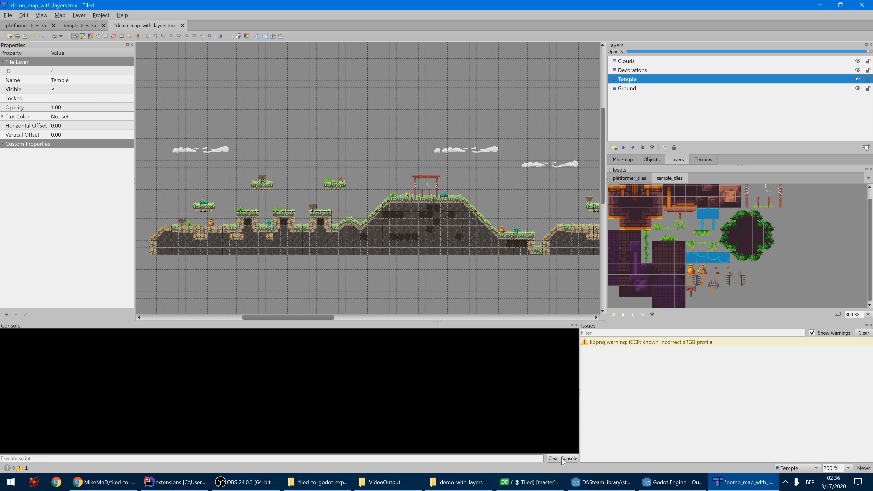
{"action": "left_click", "coordinate": [8, 15]}
{"action": "mouse_move", "coordinate": [13, 26]}
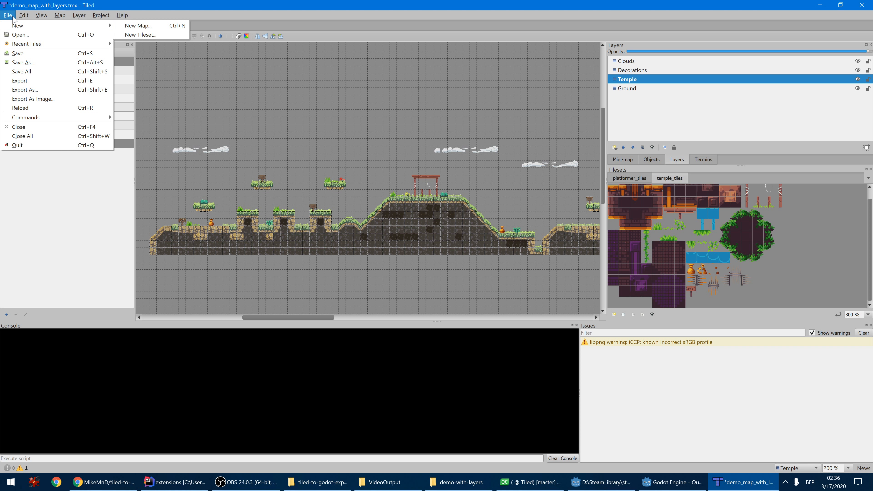
{"action": "left_click", "coordinate": [44, 118]}
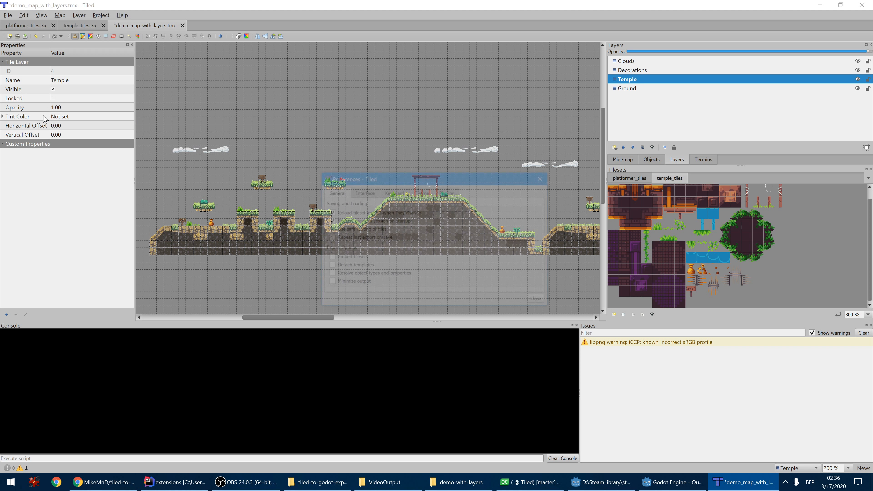
{"action": "left_click", "coordinate": [447, 198]}
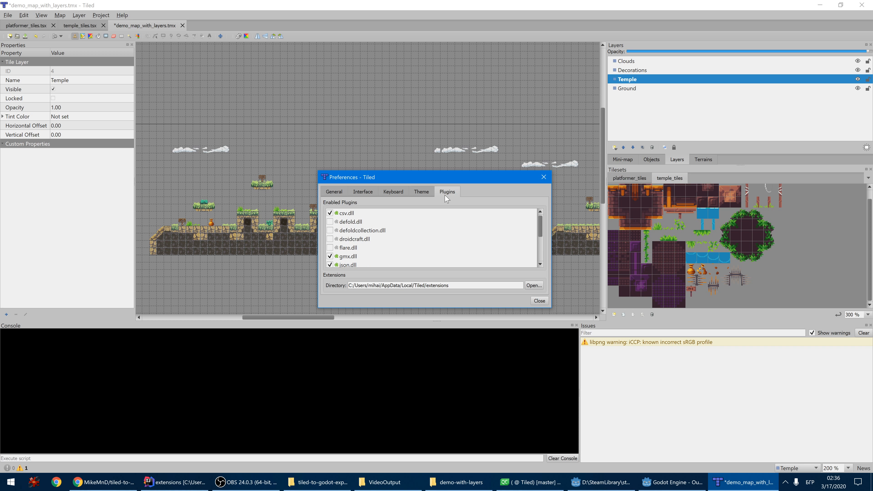
{"action": "left_click_drag", "start_coordinate": [460, 288], "coordinate": [349, 285]}
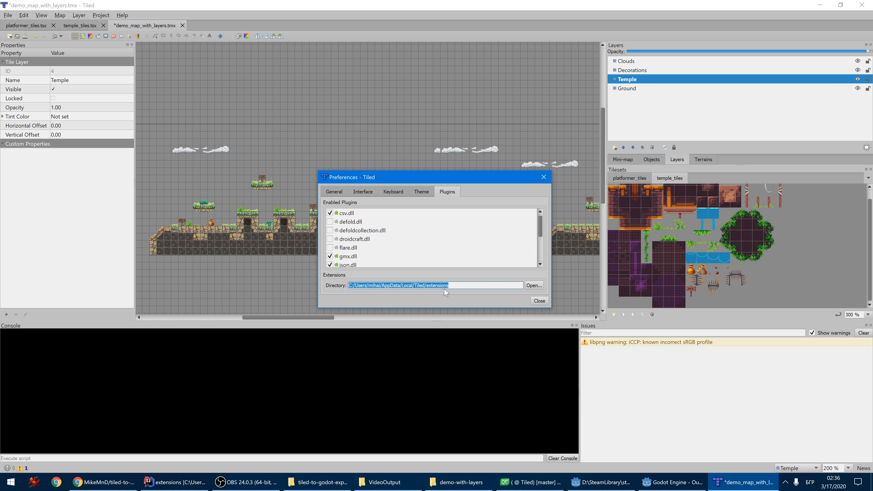
{"action": "left_click", "coordinate": [534, 285]}
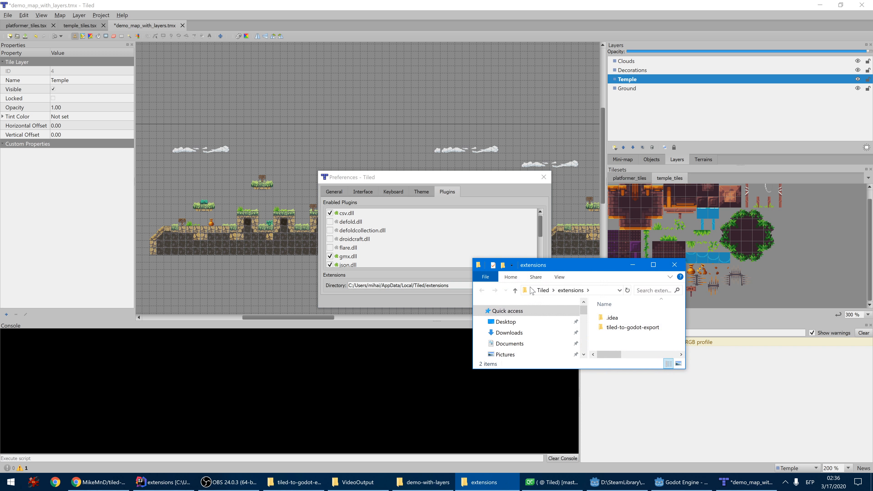
{"action": "left_click", "coordinate": [653, 265]}
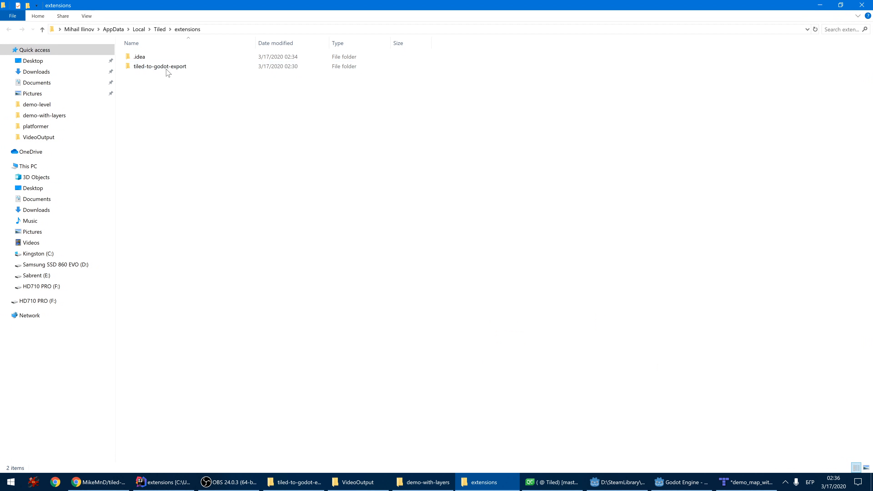
Select the tilemap and tileset export scripts inside the tiled-to-godot-export folder, and close Tiled's preferences.
{"action": "double_click", "coordinate": [150, 69]}
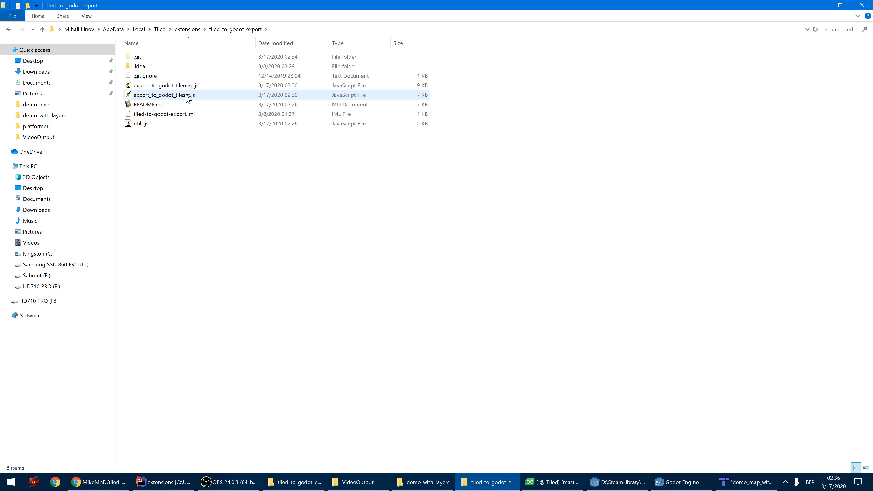
{"action": "left_click_drag", "start_coordinate": [454, 87], "coordinate": [411, 100]}
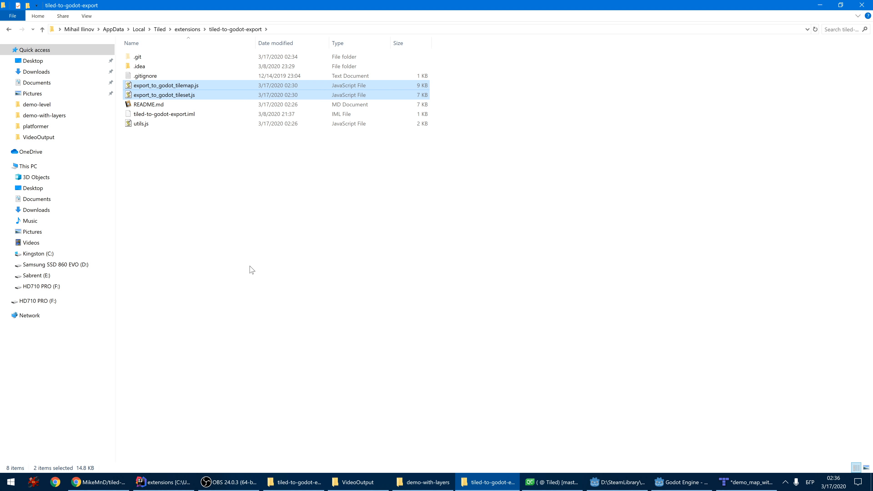
{"action": "left_click", "coordinate": [753, 483]}
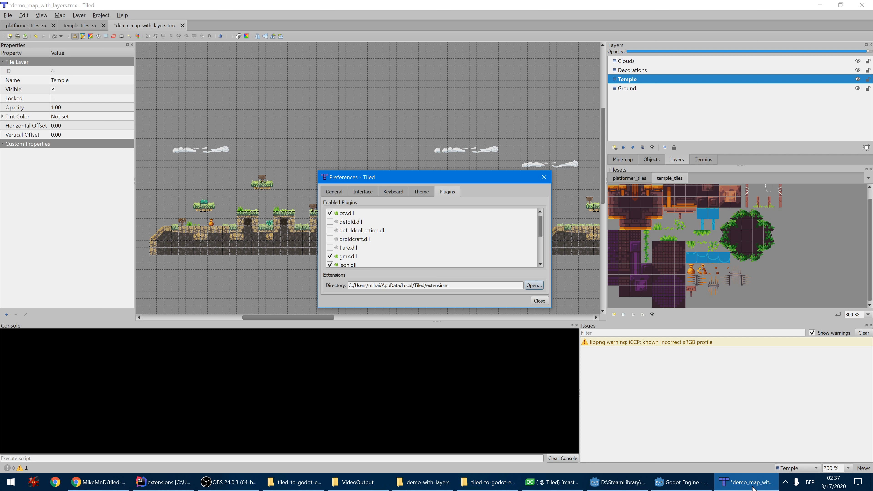
{"action": "left_click", "coordinate": [540, 302]}
Return to the tiled-to-godot-export folder, view utils.js in Sublime Text, and close the editor.
{"action": "left_click", "coordinate": [743, 483]}
{"action": "right_click", "coordinate": [136, 124]}
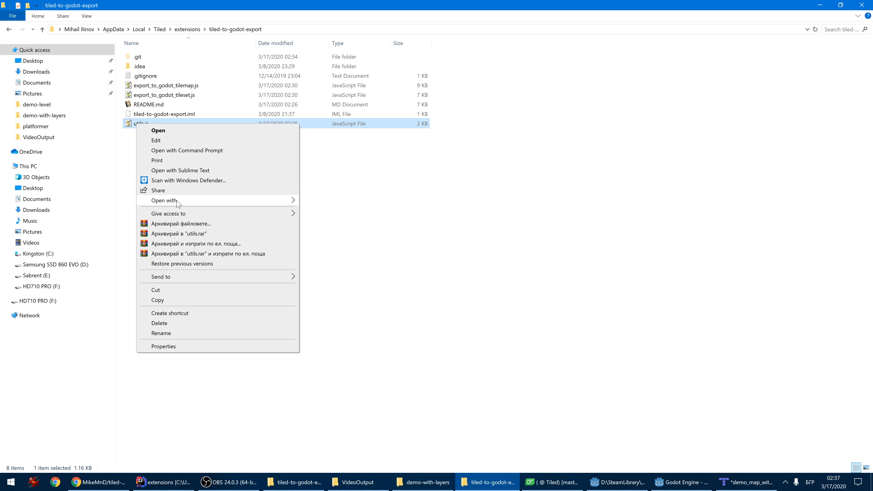
{"action": "left_click", "coordinate": [182, 171]}
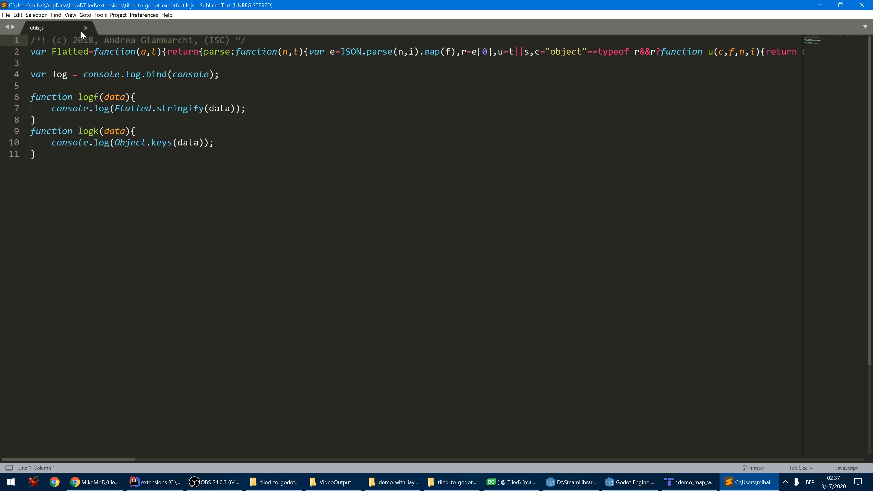
{"action": "left_click", "coordinate": [85, 27]}
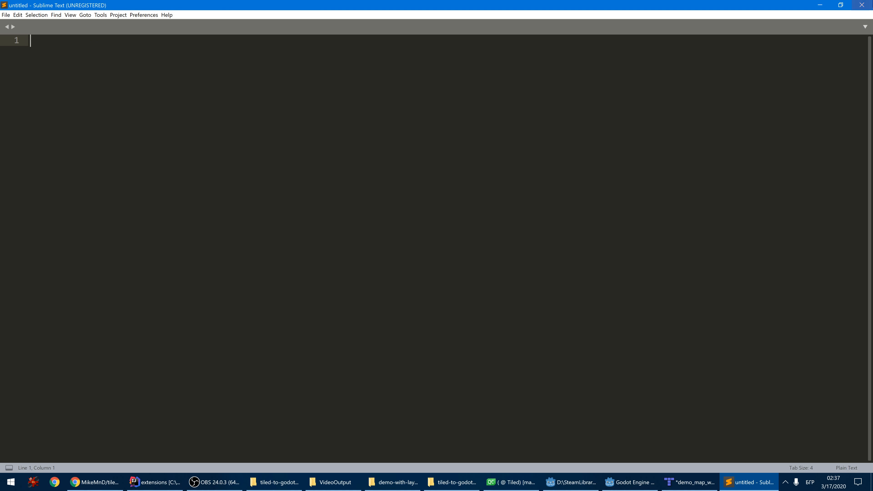
{"action": "left_click", "coordinate": [869, 5]}
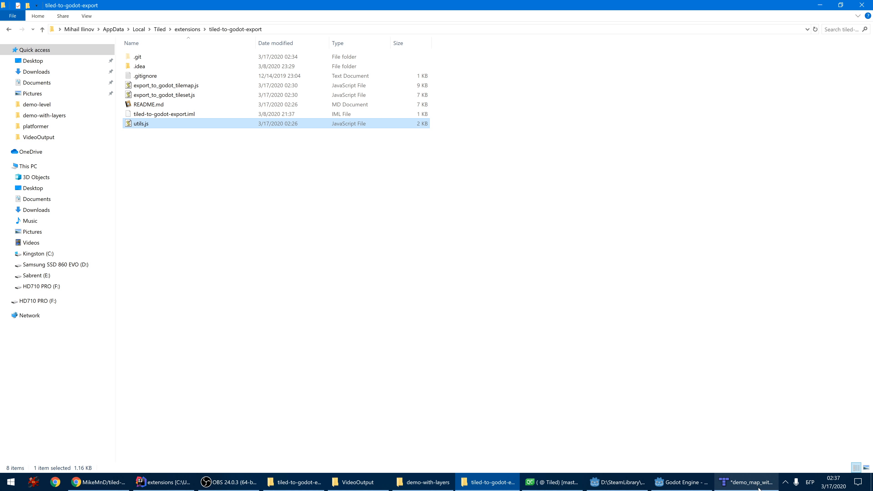
Switch to IntelliJ IDEA, add a trailing space to the line 25 comment in export_to_godot_tilemap.js, and check Tiled's console for the script reload.
{"action": "left_click", "coordinate": [747, 482]}
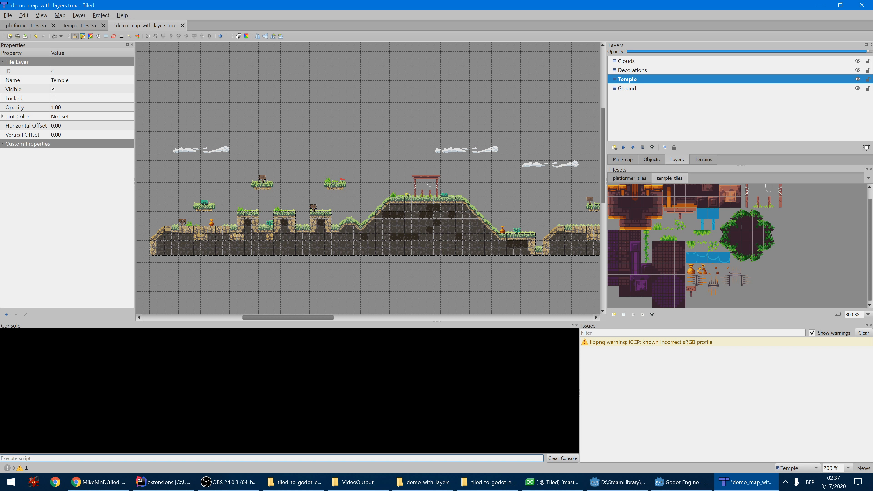
{"action": "left_click", "coordinate": [187, 482]}
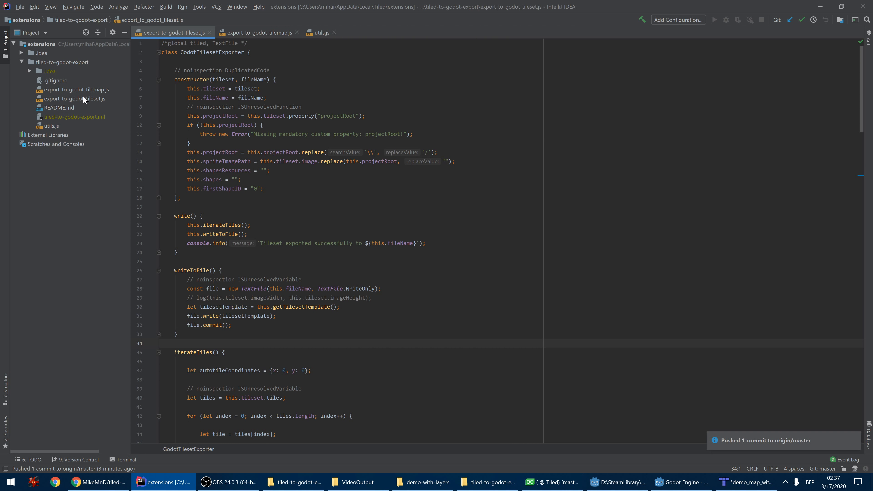
{"action": "left_click", "coordinate": [87, 89]}
{"action": "left_click", "coordinate": [95, 97]}
{"action": "double_click", "coordinate": [96, 89]}
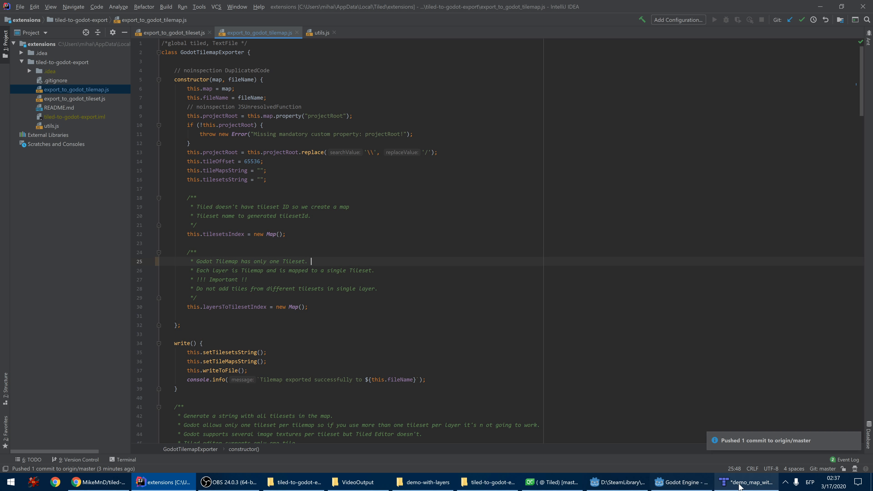
{"action": "left_click", "coordinate": [746, 482]}
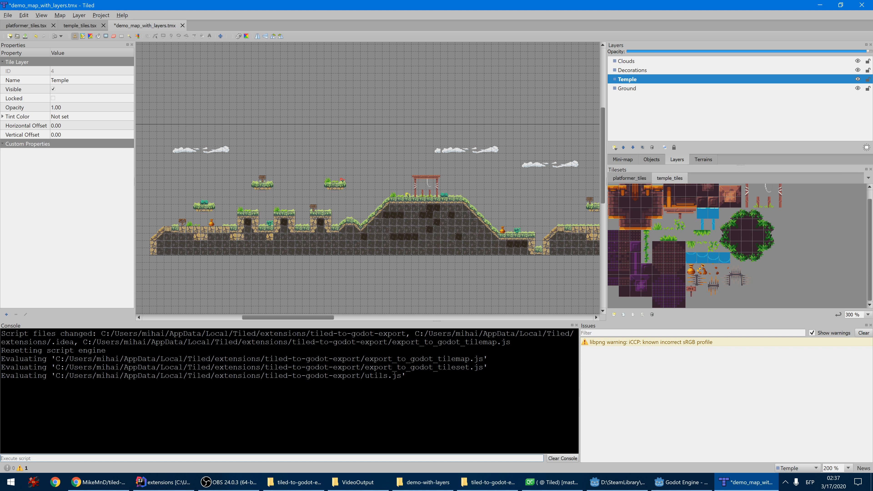
Remove the trailing space from line 25 of export_to_godot_tilemap.js in IntelliJ IDEA, and clear the script console in Tiled.
{"action": "left_click", "coordinate": [163, 481]}
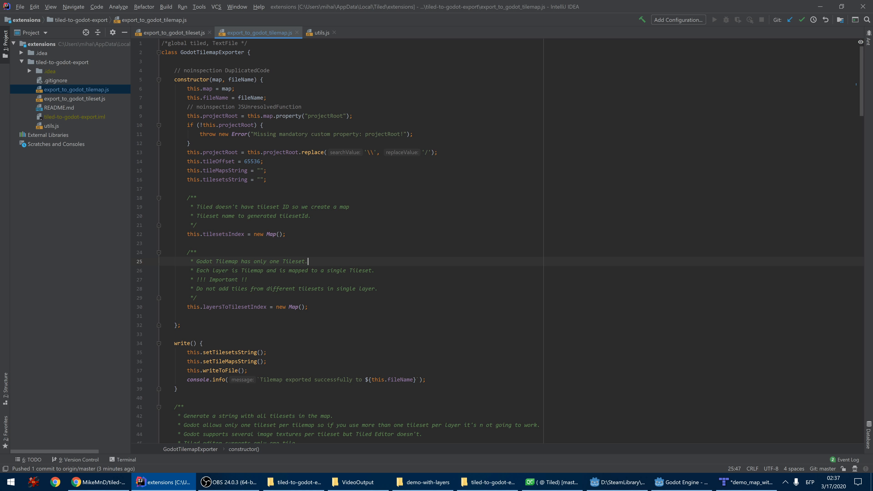
{"action": "left_click", "coordinate": [746, 482]}
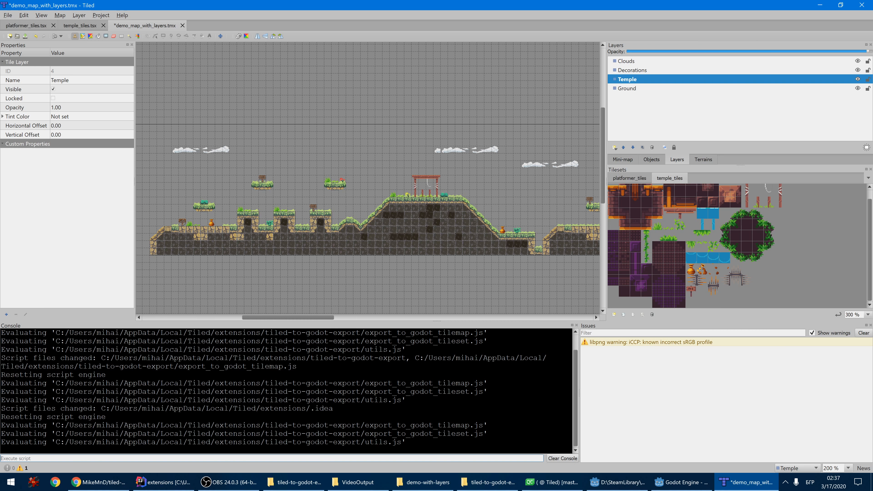
{"action": "left_click", "coordinate": [562, 458]}
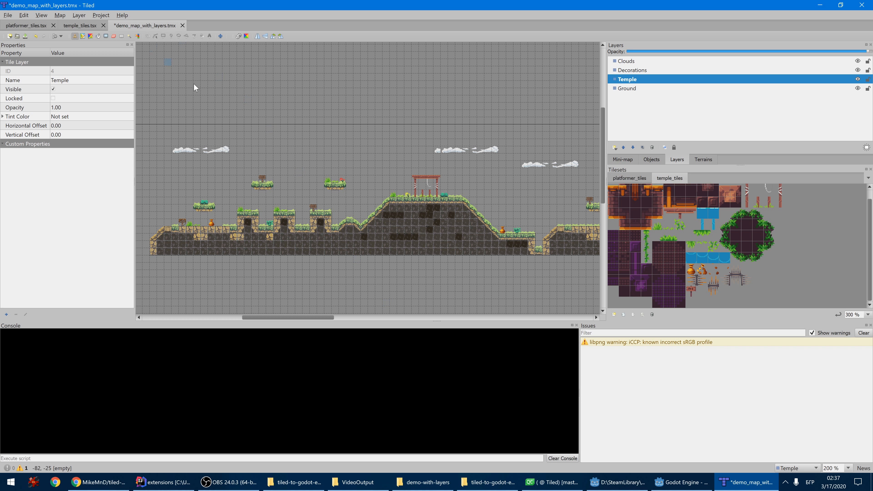
View the demo map, its temple_tiles and platformer_tiles tileset files, and the platformer_tiles set in the map's tileset list.
{"action": "scroll", "coordinate": [243, 139], "scroll_direction": "up", "scroll_amount": 1, "text": "ctrl"}
{"action": "middle_click_drag", "start_coordinate": [264, 231], "coordinate": [309, 155]}
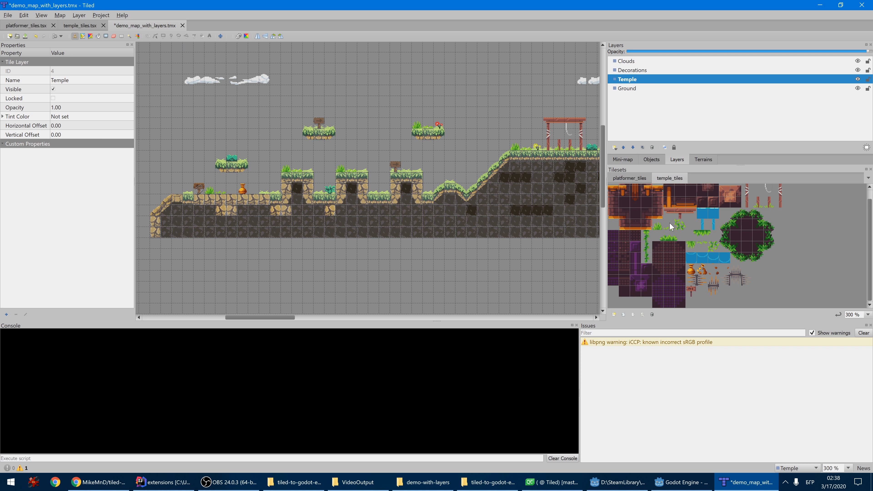
{"action": "left_click", "coordinate": [68, 27]}
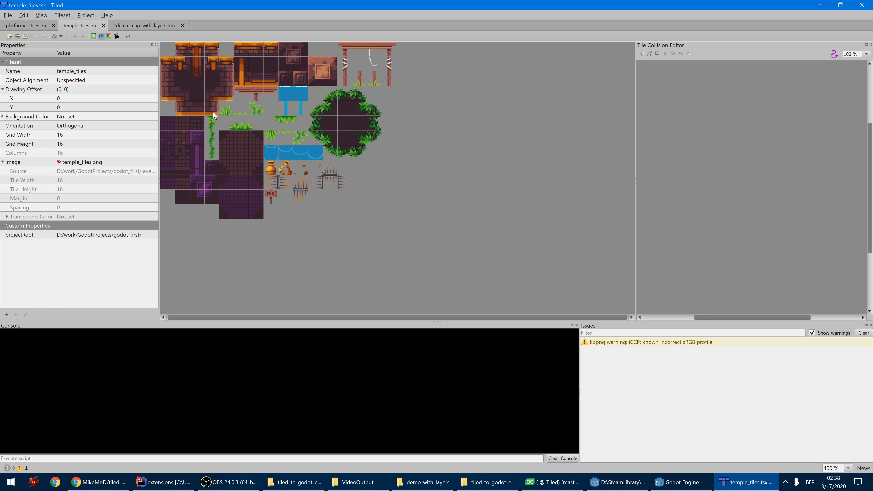
{"action": "left_click", "coordinate": [44, 28]}
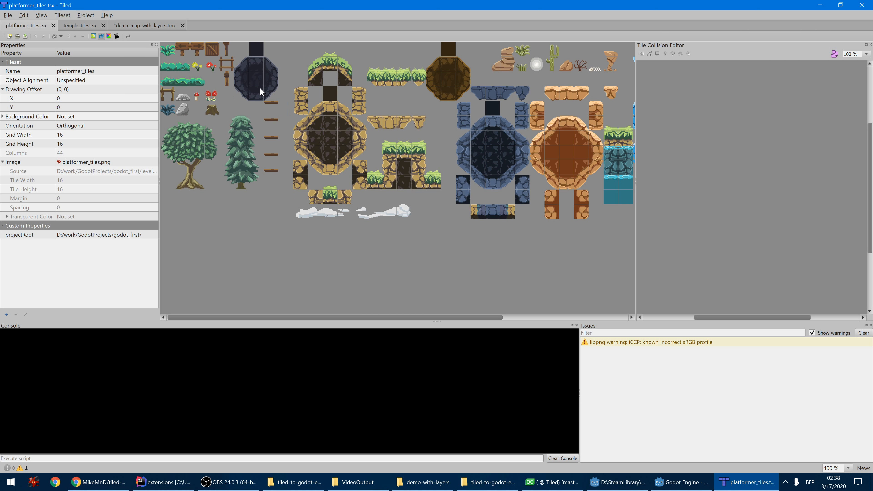
{"action": "left_click", "coordinate": [137, 27]}
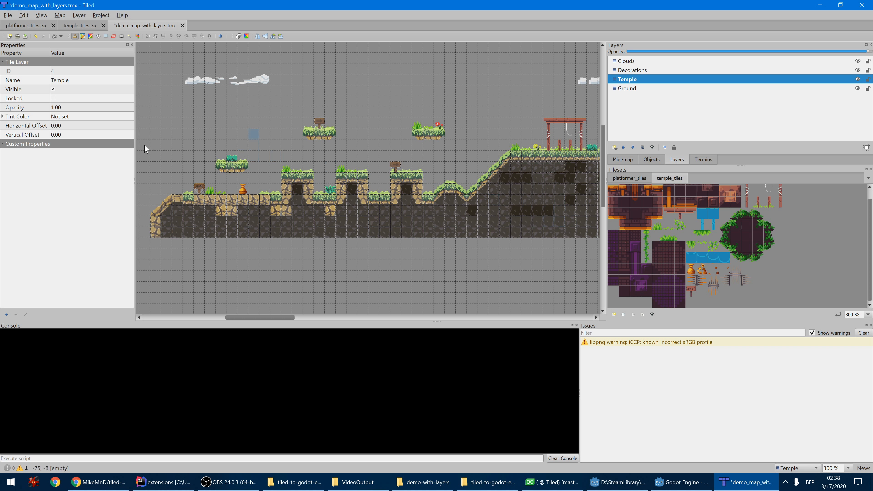
{"action": "left_click", "coordinate": [630, 178]}
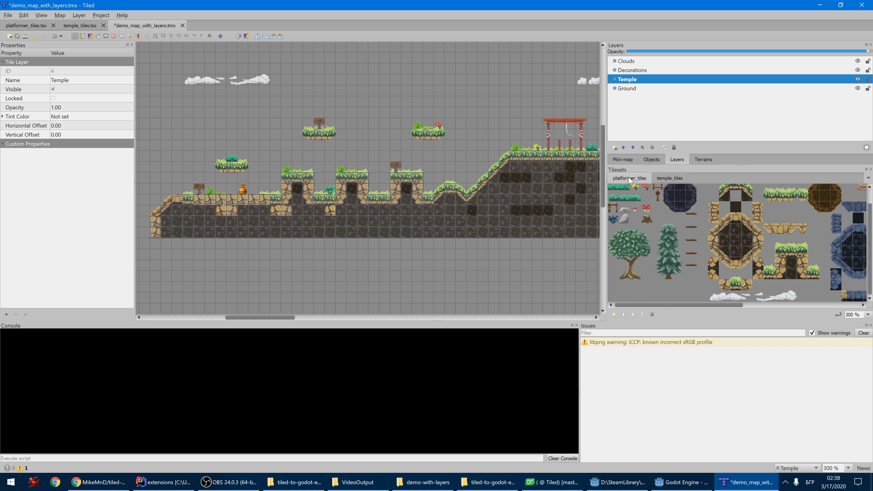
Inspect two tiles of the temple_tiles tileset in the collision editor, and return to the demo map by way of platformer_tiles.
{"action": "left_click", "coordinate": [93, 26]}
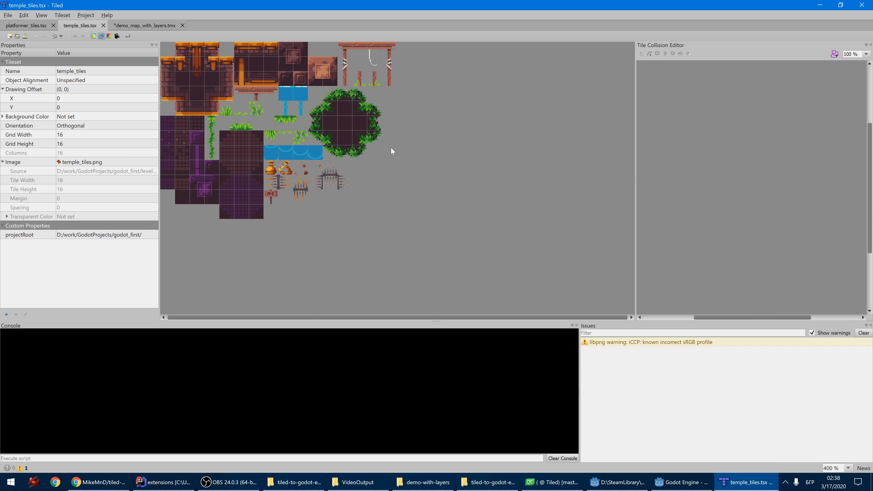
{"action": "left_click", "coordinate": [184, 64]}
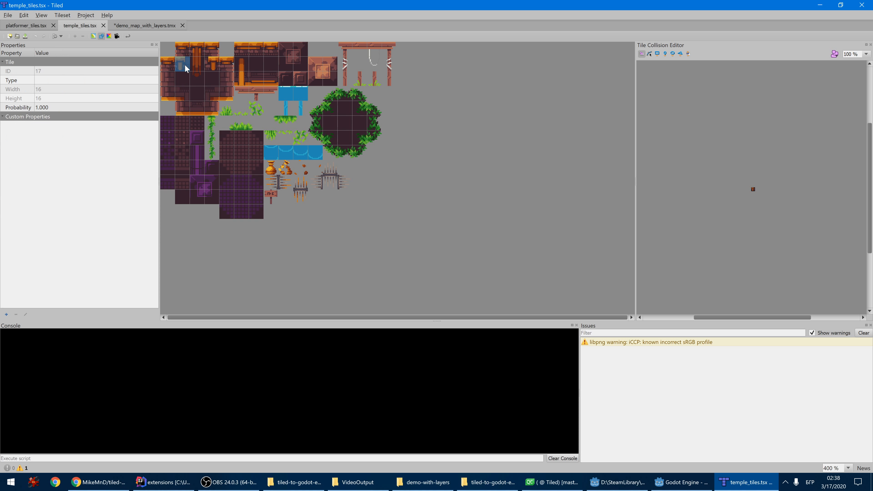
{"action": "left_click", "coordinate": [345, 93]}
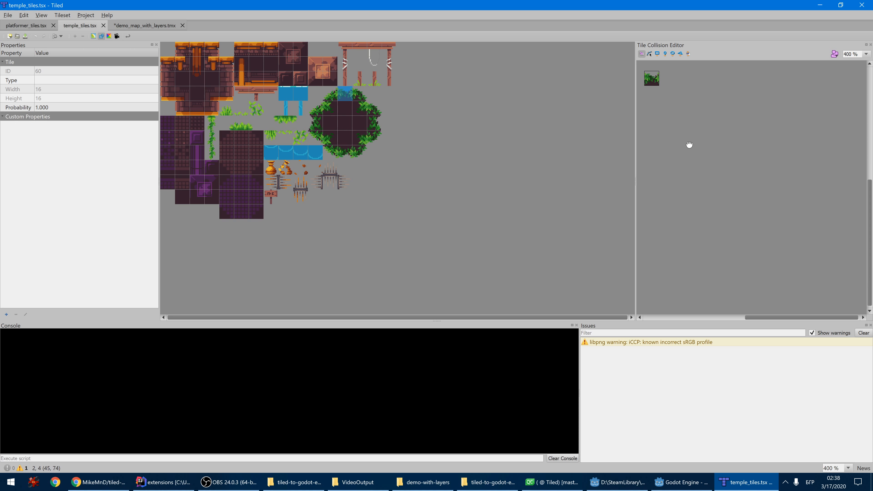
{"action": "left_click", "coordinate": [18, 26]}
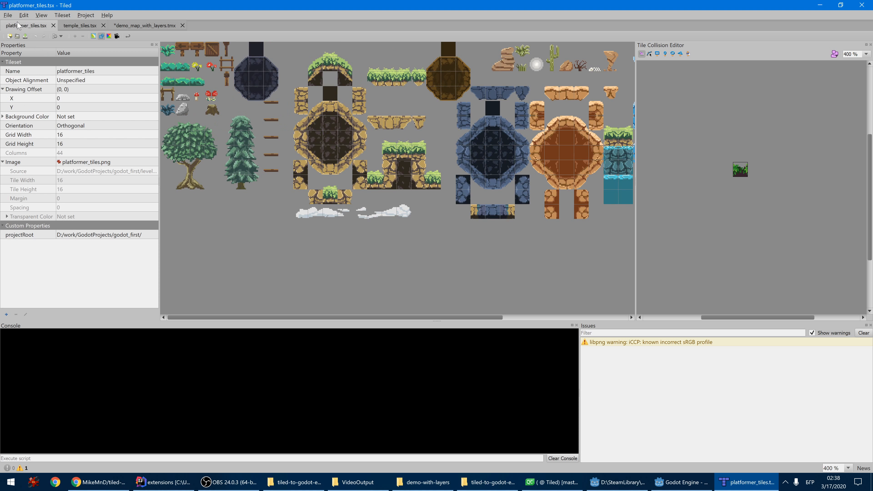
{"action": "left_click", "coordinate": [140, 27]}
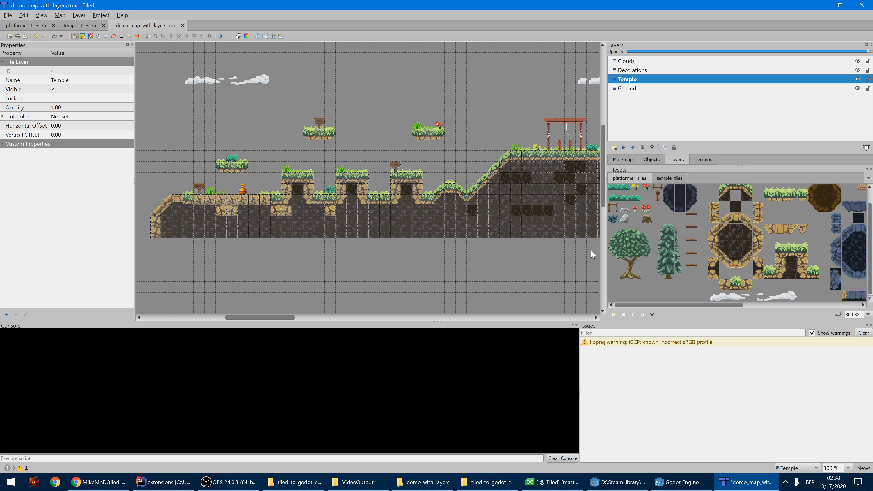
Go through the demo map's Clouds, Decorations, Temple and Ground layers, selecting each one in turn.
{"action": "left_click", "coordinate": [625, 62]}
{"action": "left_click", "coordinate": [632, 70]}
{"action": "left_click", "coordinate": [628, 80]}
{"action": "left_click", "coordinate": [627, 88]}
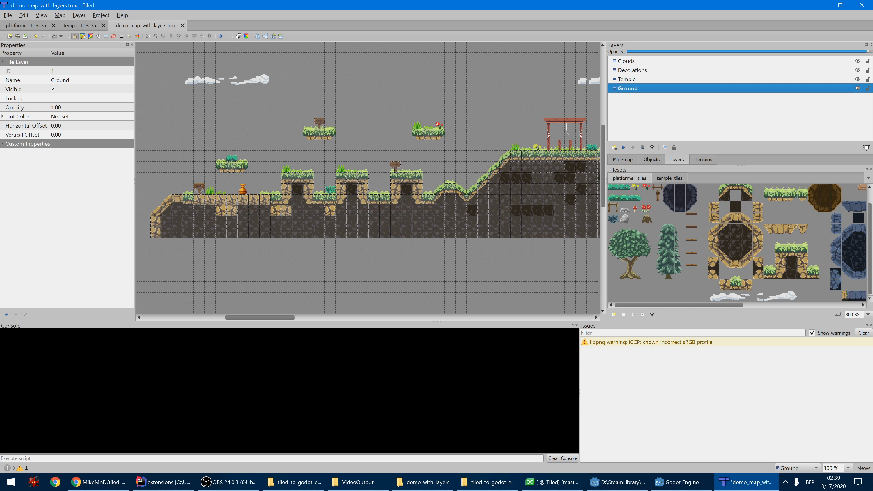
{"action": "left_click", "coordinate": [470, 488]}
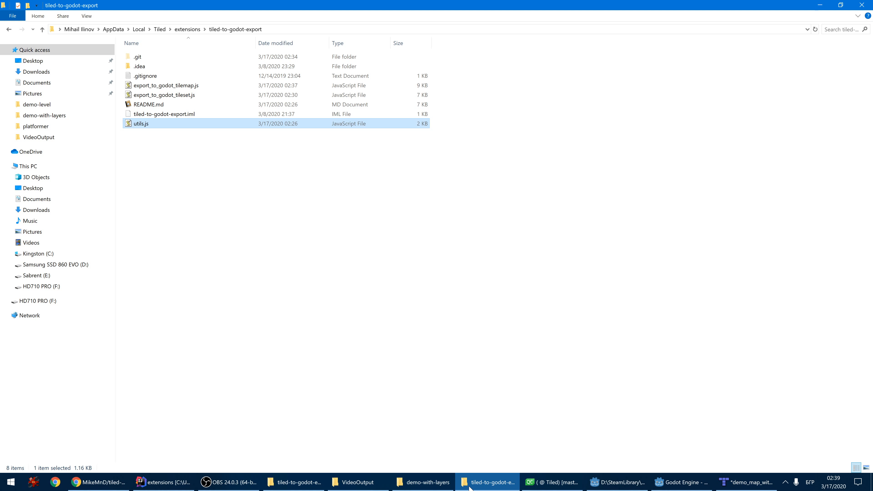
{"action": "left_click", "coordinate": [506, 482]}
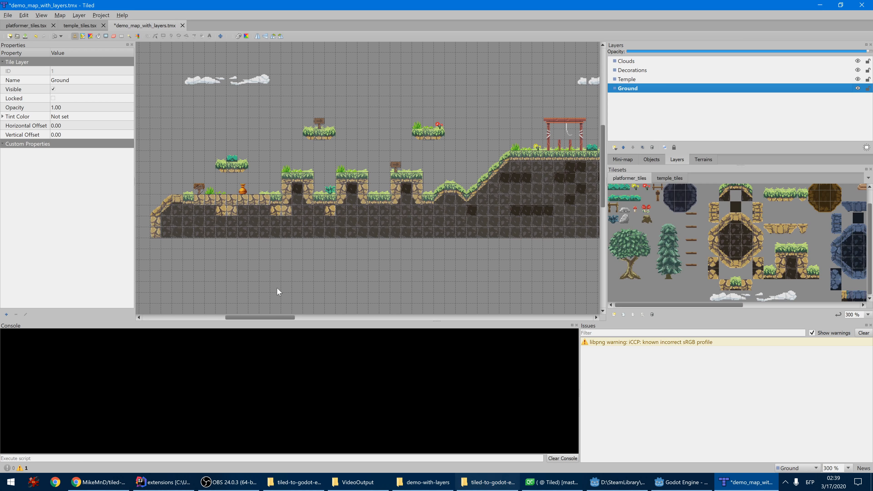
{"action": "left_click", "coordinate": [8, 16]}
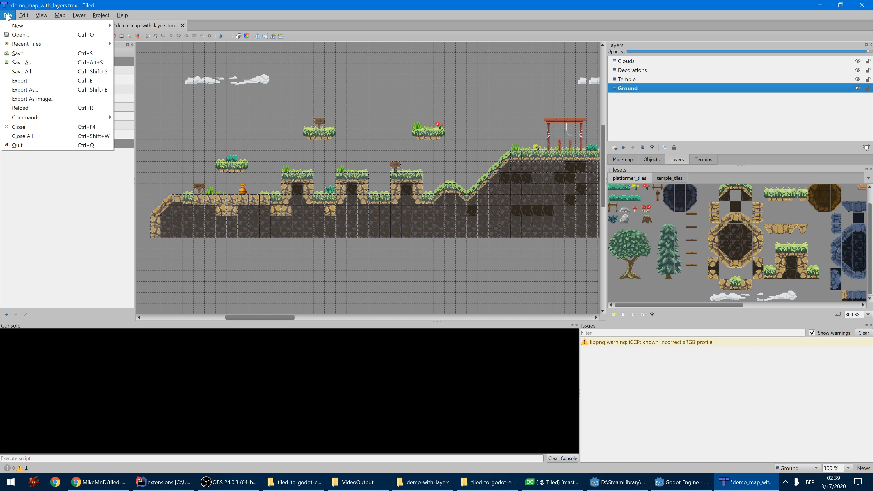
{"action": "left_click", "coordinate": [95, 3]}
Export the temple_tiles tileset in Godot Tileset format as temple_tiles.tres in demo-with-layers, replacing the existing file, and highlight the console's export line.
{"action": "left_click", "coordinate": [73, 26]}
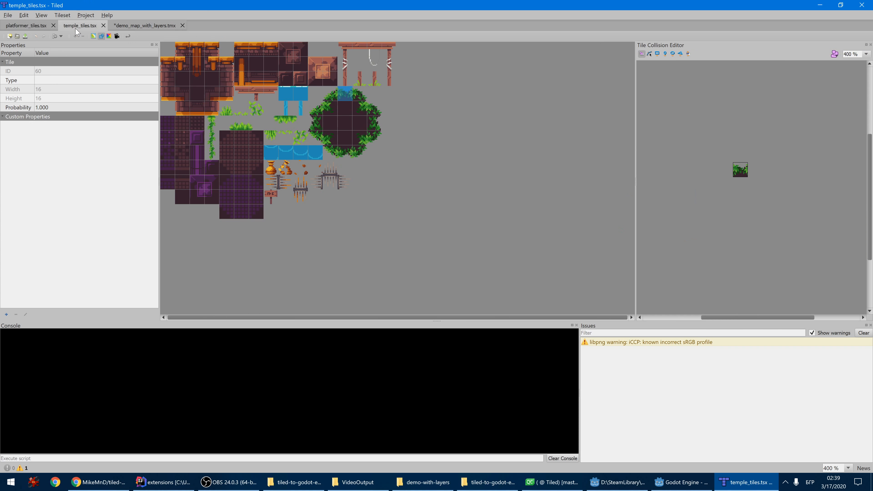
{"action": "left_click", "coordinate": [7, 16]}
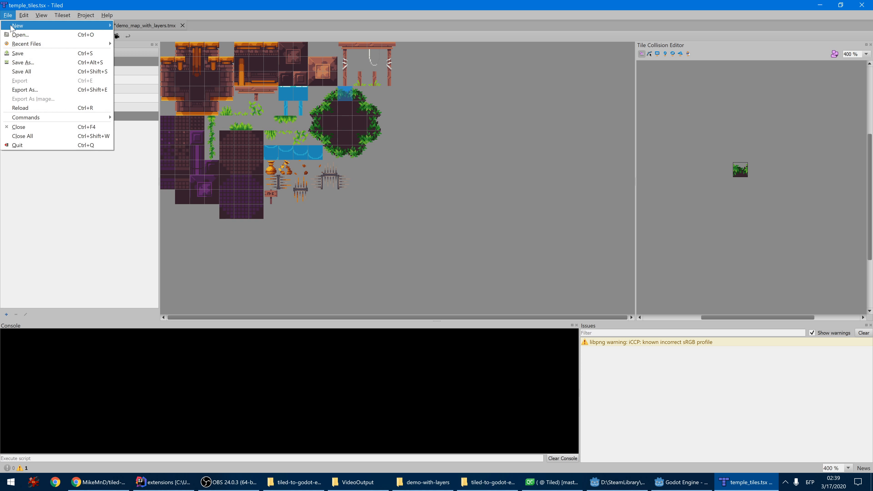
{"action": "left_click", "coordinate": [41, 92]}
{"action": "left_click", "coordinate": [130, 307]}
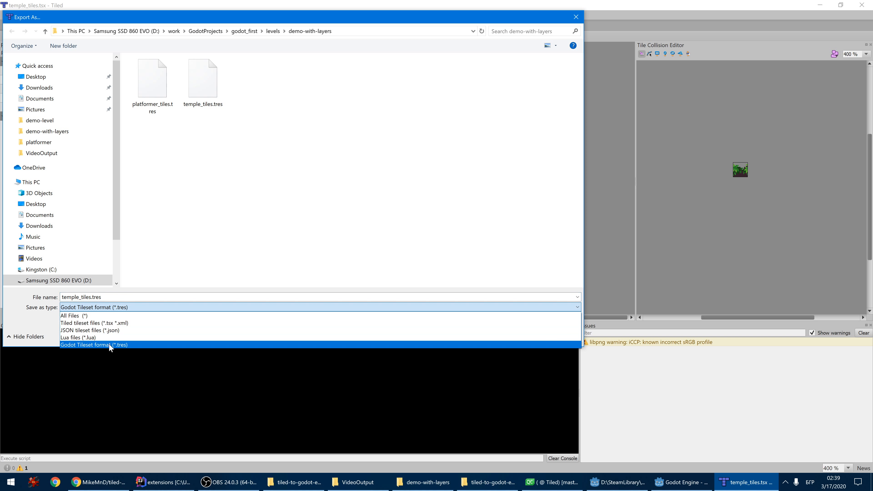
{"action": "left_click", "coordinate": [127, 344]}
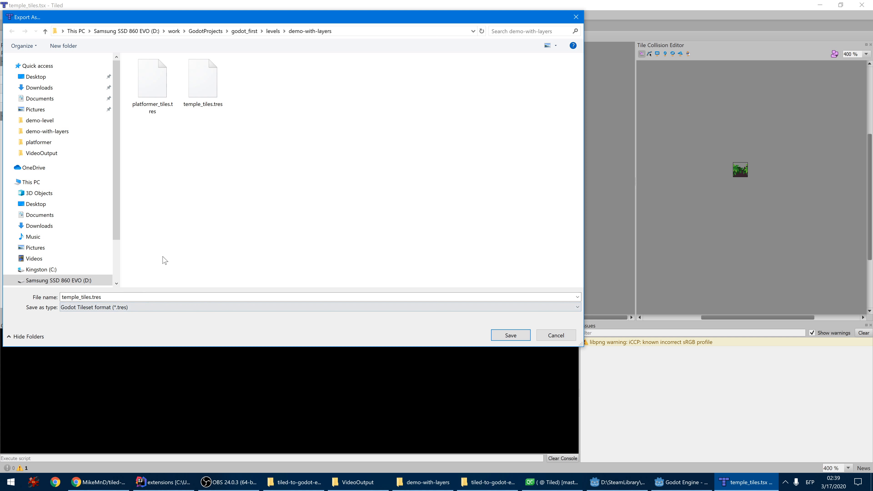
{"action": "left_click", "coordinate": [511, 335]}
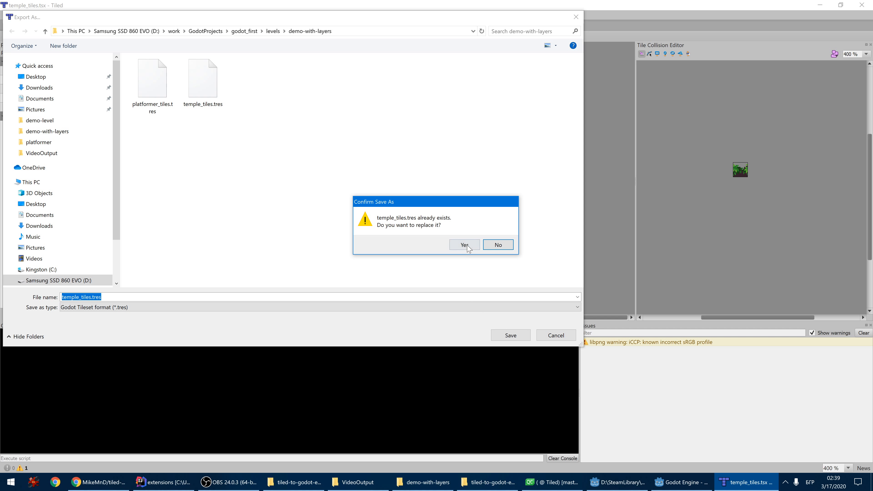
{"action": "left_click", "coordinate": [468, 247]}
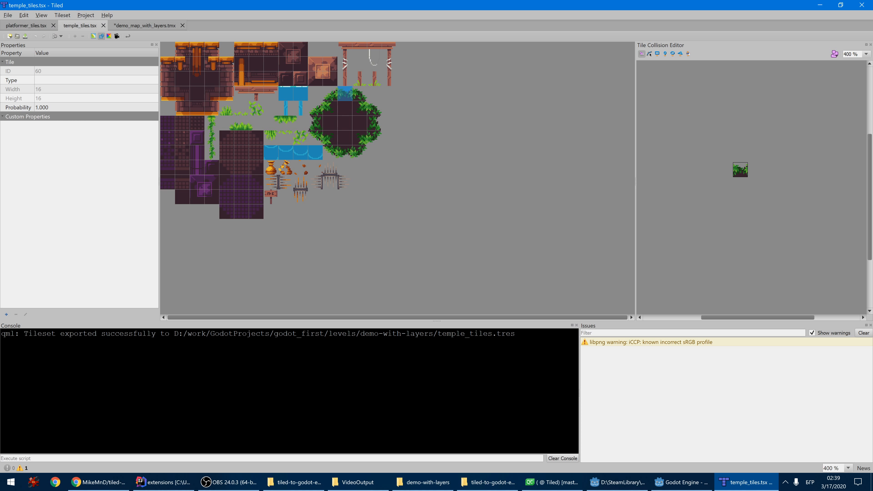
{"action": "left_click_drag", "start_coordinate": [24, 334], "coordinate": [515, 335]}
Export the platformer_tiles tileset in Godot Tileset format as platformer_tiles.tres, replacing the existing file.
{"action": "left_click", "coordinate": [16, 25]}
{"action": "key", "text": "ctrl+shift+e"}
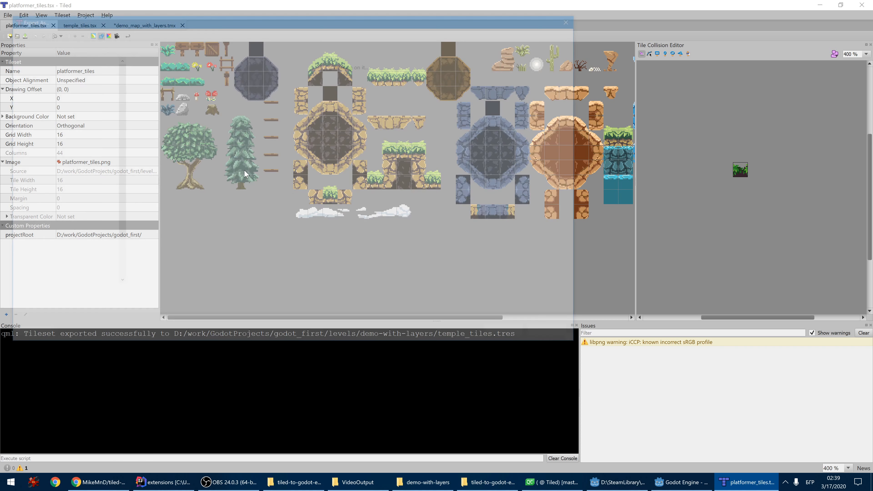
{"action": "left_click", "coordinate": [511, 335]}
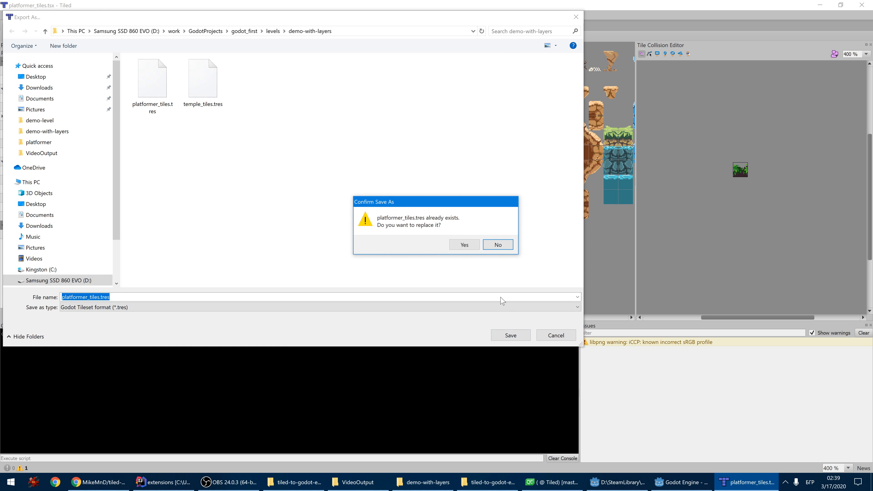
{"action": "left_click", "coordinate": [466, 245]}
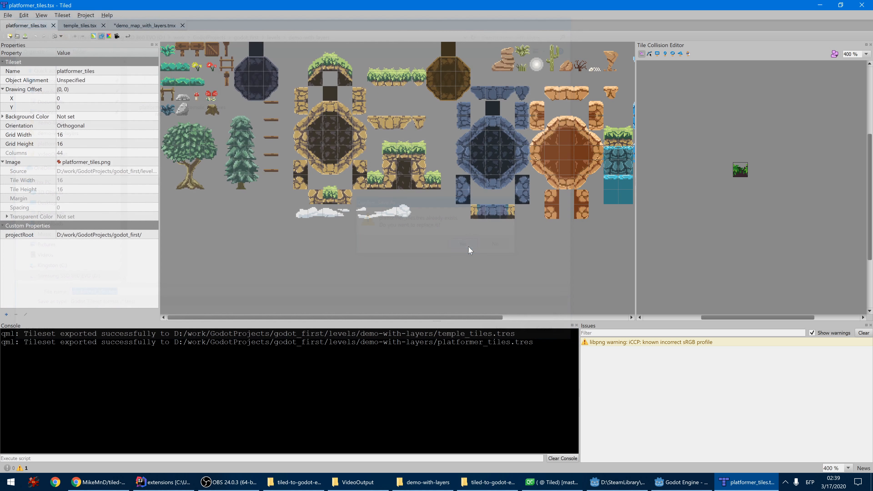
Export the demo map in Godot Tilemap format as demo_level_with_layers.tscn, replacing the existing file.
{"action": "left_click", "coordinate": [138, 27]}
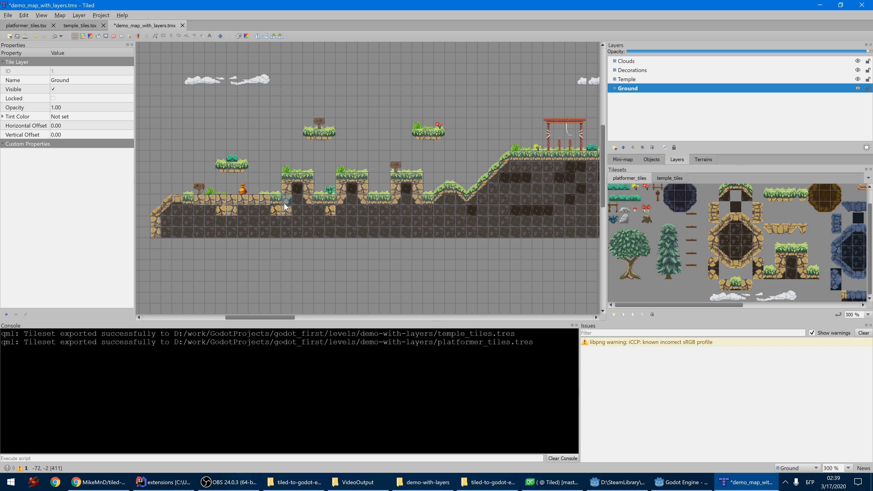
{"action": "key", "text": "ctrl+shift+e"}
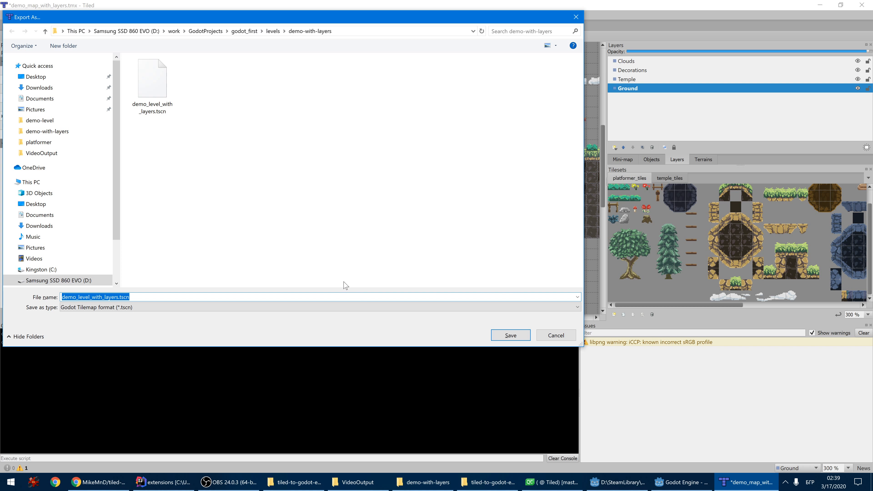
{"action": "left_click", "coordinate": [508, 336]}
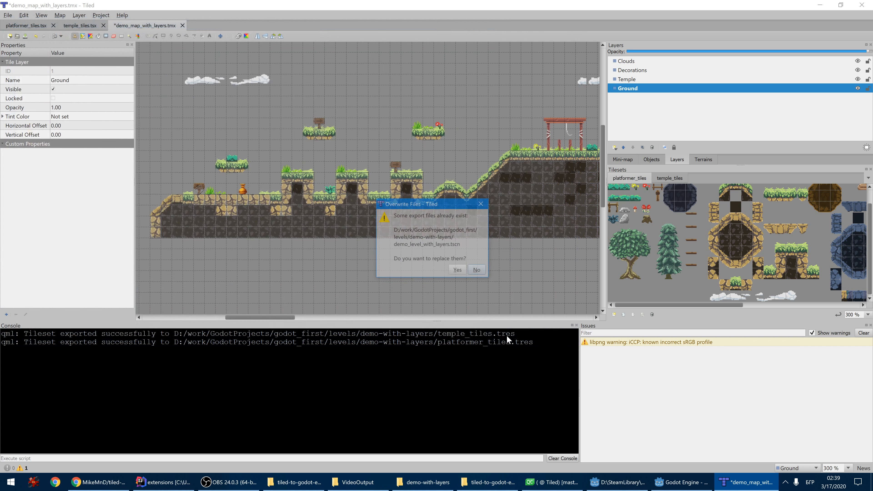
{"action": "left_click", "coordinate": [458, 270]}
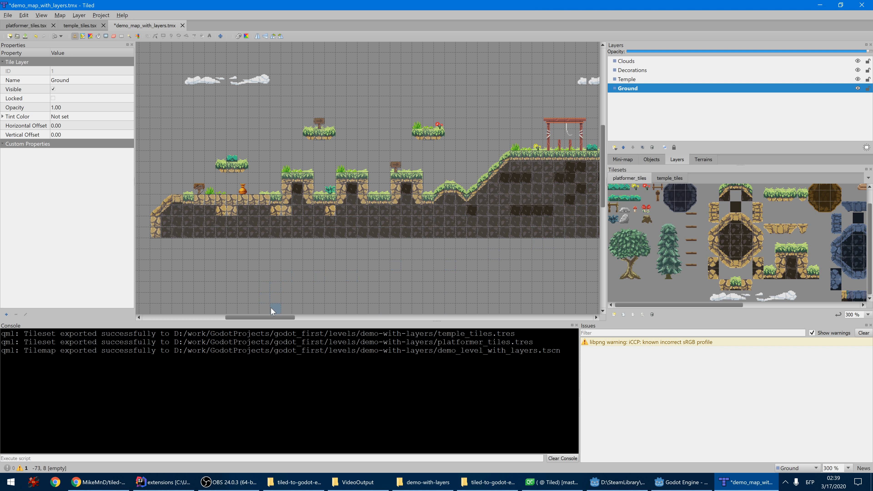
Select the demo map's Clouds layer, and look at the temple_tiles and platformer_tiles tilesets beside the map.
{"action": "left_click_drag", "start_coordinate": [261, 317], "coordinate": [265, 317]}
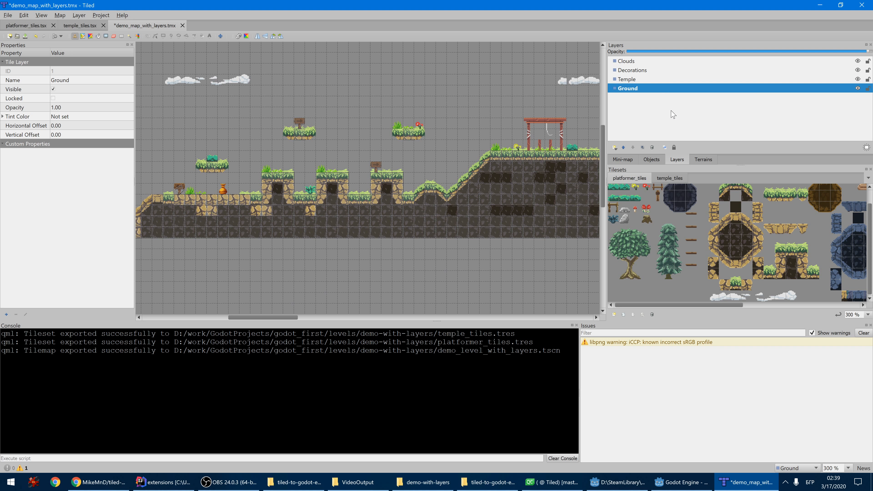
{"action": "left_click", "coordinate": [625, 62]}
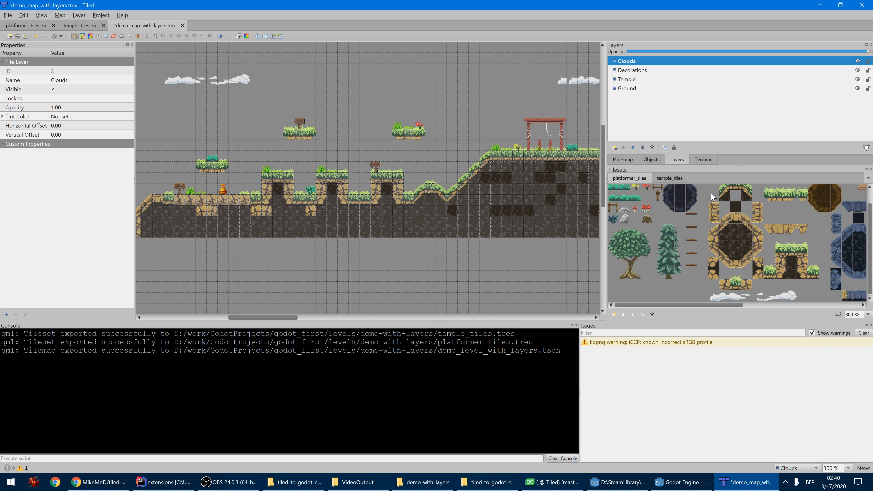
{"action": "left_click", "coordinate": [665, 178]}
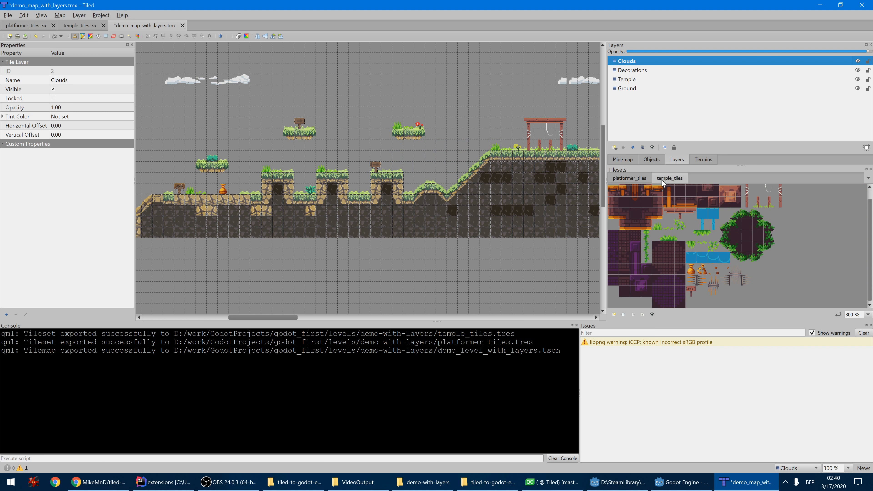
{"action": "left_click", "coordinate": [622, 182]}
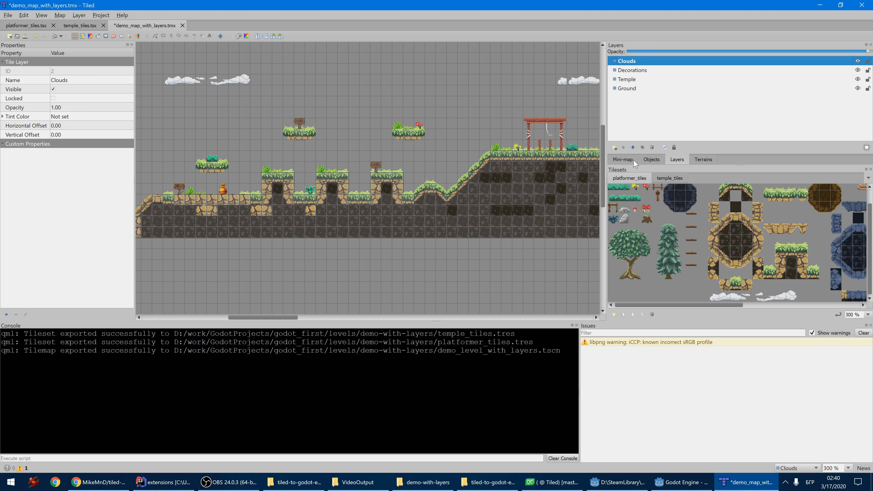
Hide the Temple layer, examine the map's far end without it, and select the Temple layer.
{"action": "left_click", "coordinate": [857, 79]}
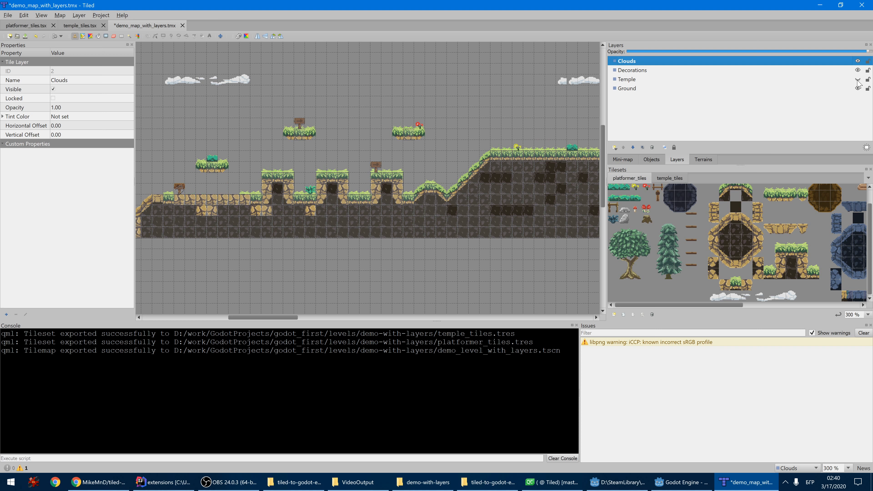
{"action": "middle_click_drag", "start_coordinate": [526, 145], "coordinate": [344, 170]}
{"action": "scroll", "coordinate": [529, 193], "scroll_direction": "down", "scroll_amount": 3, "text": "ctrl"}
{"action": "middle_click_drag", "start_coordinate": [547, 191], "coordinate": [423, 206]}
{"action": "left_click", "coordinate": [634, 80]}
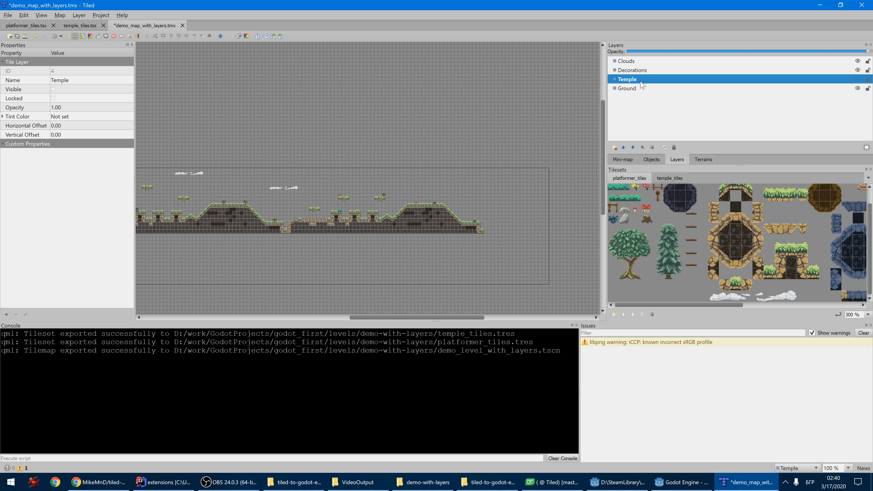
Toggle the Temple layer's visibility repeatedly to identify its tiles on the map, and display the temple_tiles tileset.
{"action": "left_click", "coordinate": [857, 80]}
{"action": "left_click", "coordinate": [857, 80]}
{"action": "left_click", "coordinate": [857, 80]}
{"action": "left_click", "coordinate": [857, 80]}
{"action": "left_click", "coordinate": [857, 81]}
{"action": "left_click", "coordinate": [857, 80]}
{"action": "left_click", "coordinate": [857, 81]}
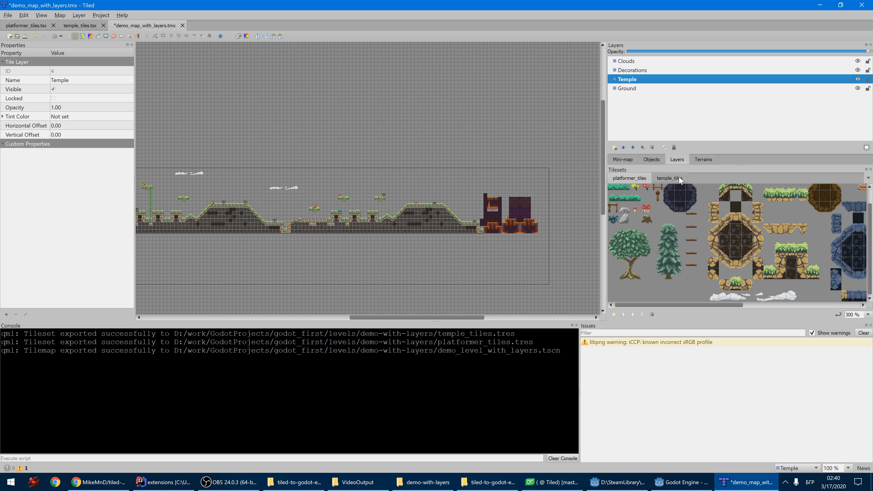
{"action": "left_click", "coordinate": [670, 179]}
{"action": "scroll", "coordinate": [309, 229], "scroll_direction": "up", "scroll_amount": 2, "text": "ctrl"}
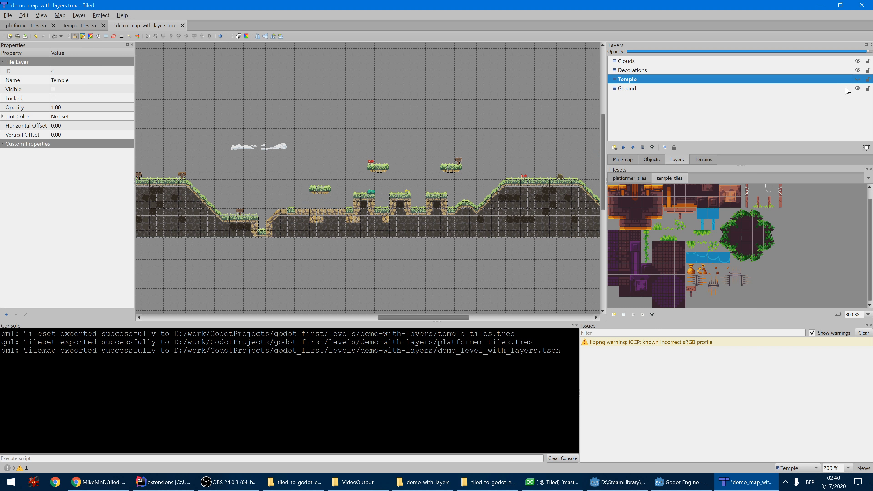
Toggle the Ground layer's visibility to identify its tiles on the map, and display the platformer_tiles tileset.
{"action": "left_click", "coordinate": [858, 89]}
{"action": "left_click", "coordinate": [857, 89]}
{"action": "left_click", "coordinate": [636, 178]}
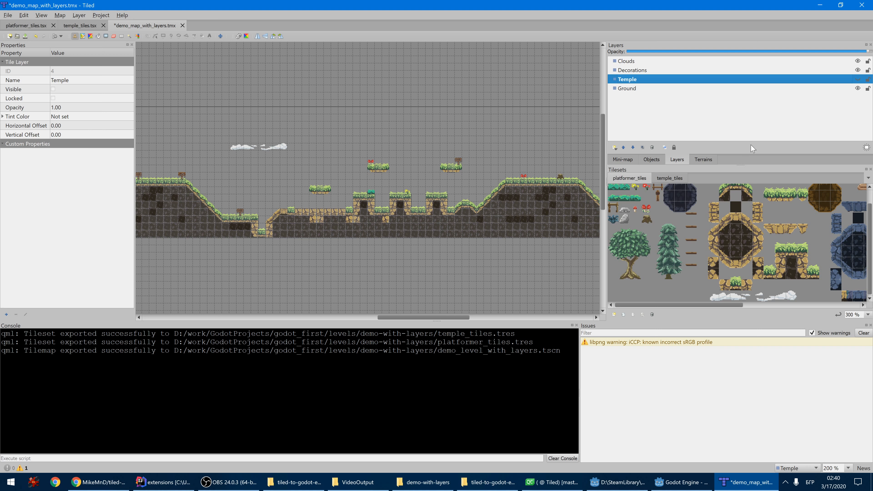
Show the Temple layer again, and toggle the Clouds layer off and back on.
{"action": "left_click", "coordinate": [856, 79]}
{"action": "left_click", "coordinate": [856, 62]}
{"action": "left_click", "coordinate": [858, 61]}
Examine the whole demo map with all layers shown, closely viewing the hill with the wooden gate and its surroundings.
{"action": "scroll", "coordinate": [333, 206], "scroll_direction": "down", "scroll_amount": 1, "text": "ctrl"}
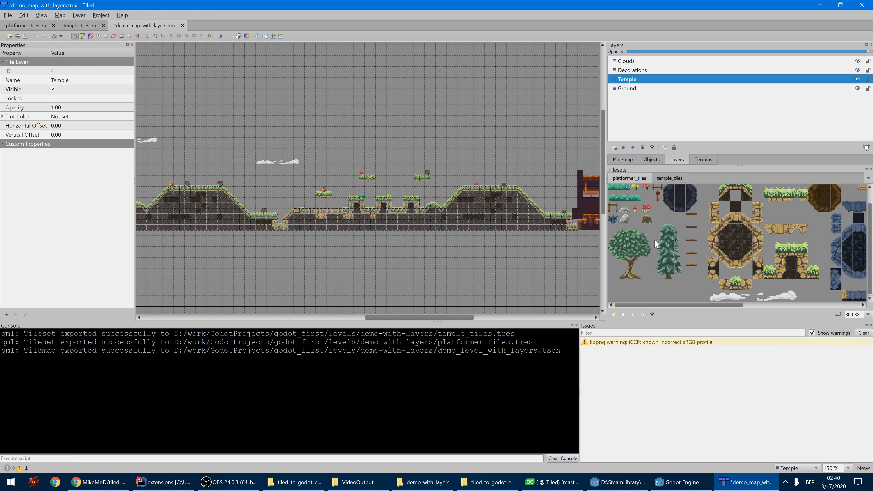
{"action": "middle_click_drag", "start_coordinate": [225, 192], "coordinate": [361, 227]}
{"action": "middle_click_drag", "start_coordinate": [280, 225], "coordinate": [397, 206]}
{"action": "left_click_drag", "start_coordinate": [288, 208], "coordinate": [415, 208]}
{"action": "scroll", "coordinate": [285, 193], "scroll_direction": "up", "scroll_amount": 3, "text": "ctrl"}
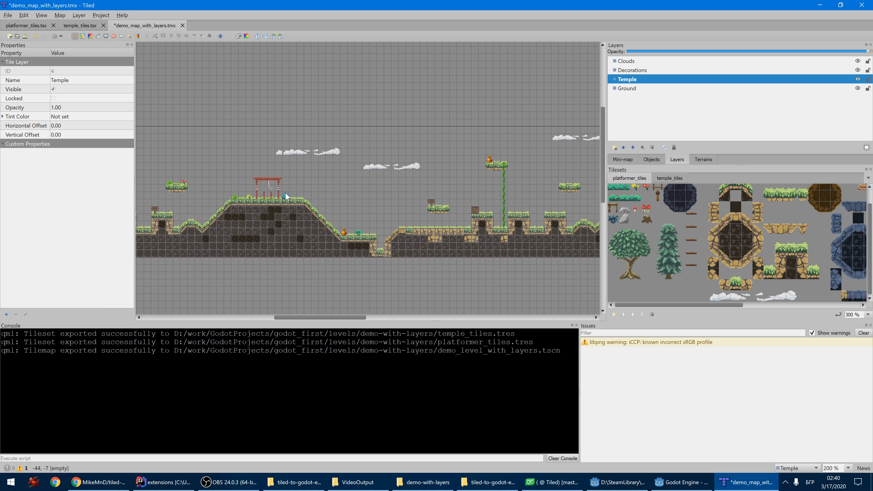
{"action": "scroll", "coordinate": [227, 193], "scroll_direction": "up", "scroll_amount": 1, "text": "ctrl"}
{"action": "middle_click_drag", "start_coordinate": [208, 216], "coordinate": [357, 133]}
{"action": "scroll", "coordinate": [357, 133], "scroll_direction": "down", "scroll_amount": 1, "text": "ctrl"}
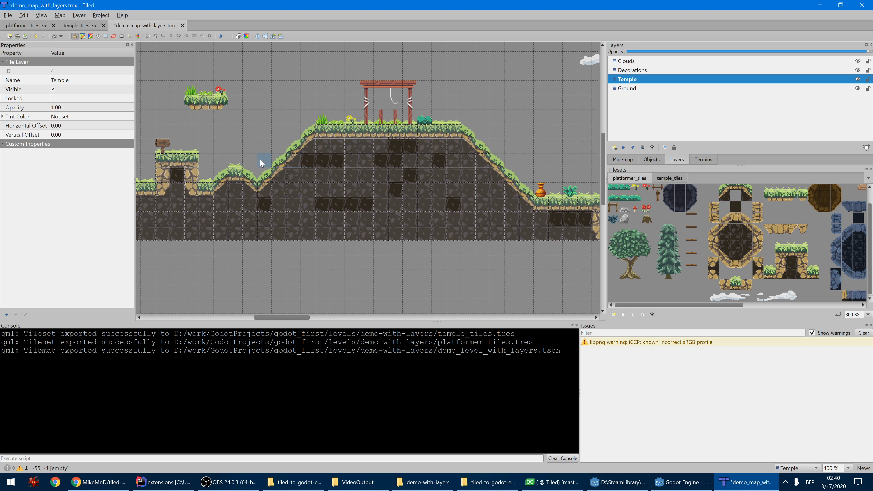
{"action": "middle_click_drag", "start_coordinate": [260, 159], "coordinate": [454, 131]}
{"action": "middle_click_drag", "start_coordinate": [291, 119], "coordinate": [356, 169]}
{"action": "middle_click_drag", "start_coordinate": [482, 168], "coordinate": [433, 175]}
{"action": "scroll", "coordinate": [430, 183], "scroll_direction": "down", "scroll_amount": 1, "text": "ctrl"}
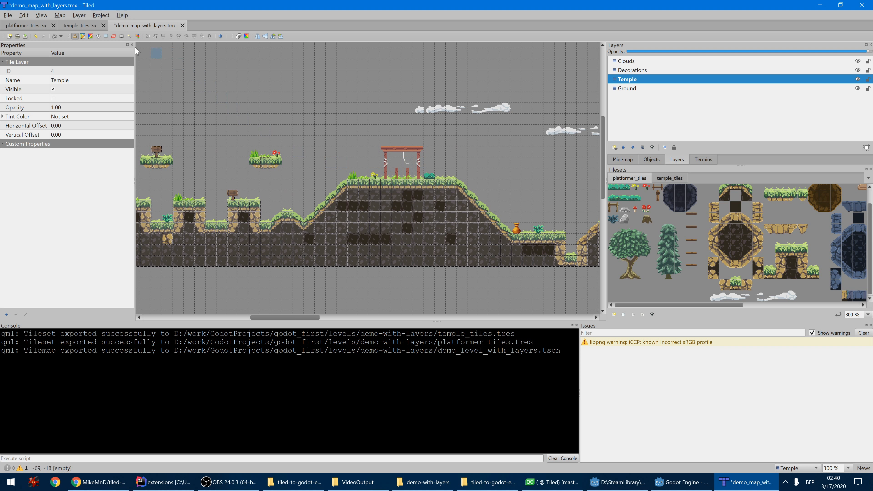
View the temple_tiles and platformer_tiles tilesets, and select the collision rectangle of platformer_tiles' wooden crate tile.
{"action": "left_click", "coordinate": [82, 26]}
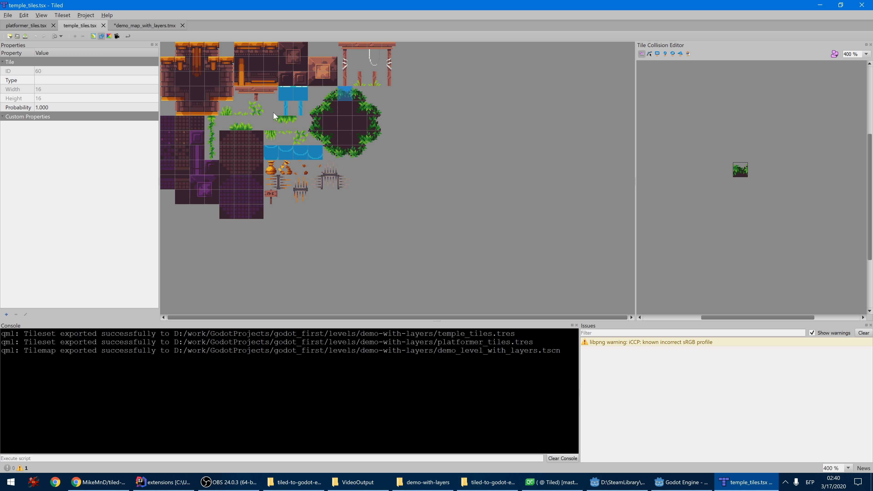
{"action": "left_click", "coordinate": [19, 27]}
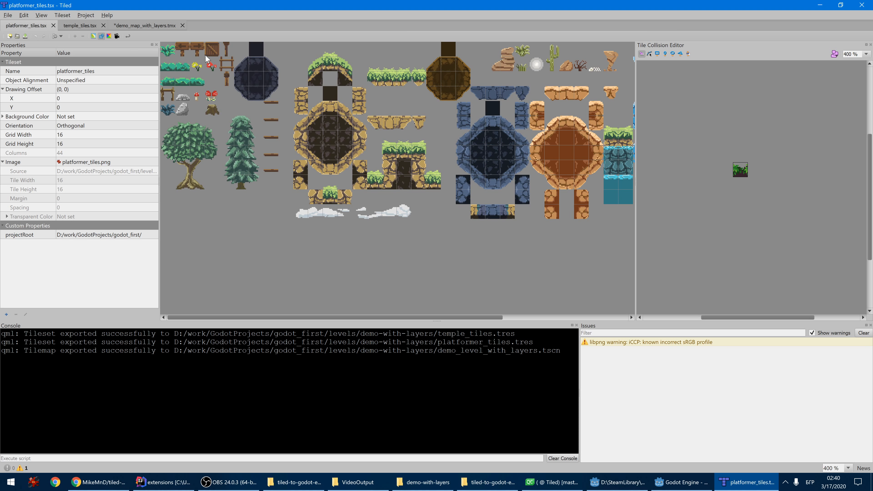
{"action": "left_click", "coordinate": [209, 49]}
{"action": "scroll", "coordinate": [708, 185], "scroll_direction": "up", "scroll_amount": 3, "text": "ctrl"}
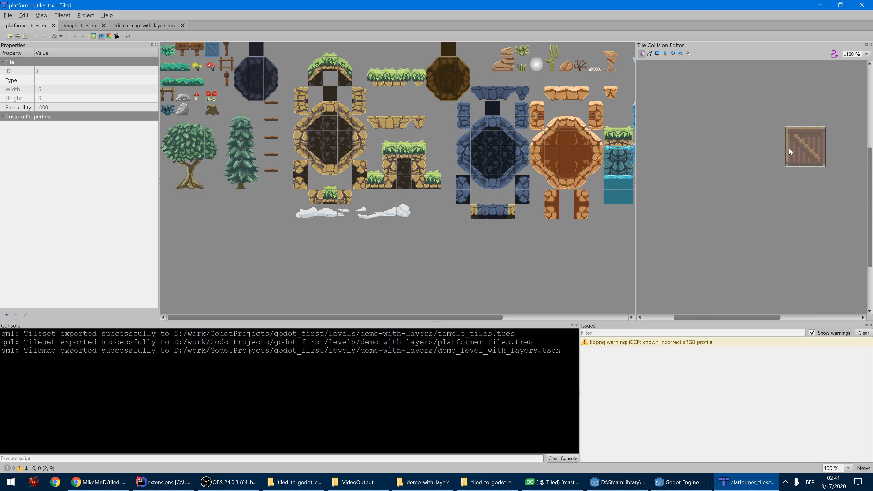
{"action": "left_click", "coordinate": [649, 53]}
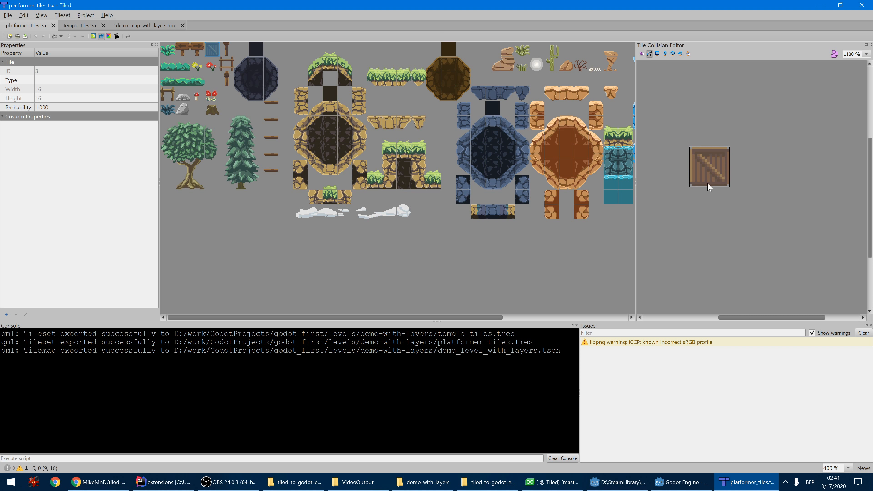
{"action": "left_click_drag", "start_coordinate": [681, 140], "coordinate": [698, 168]}
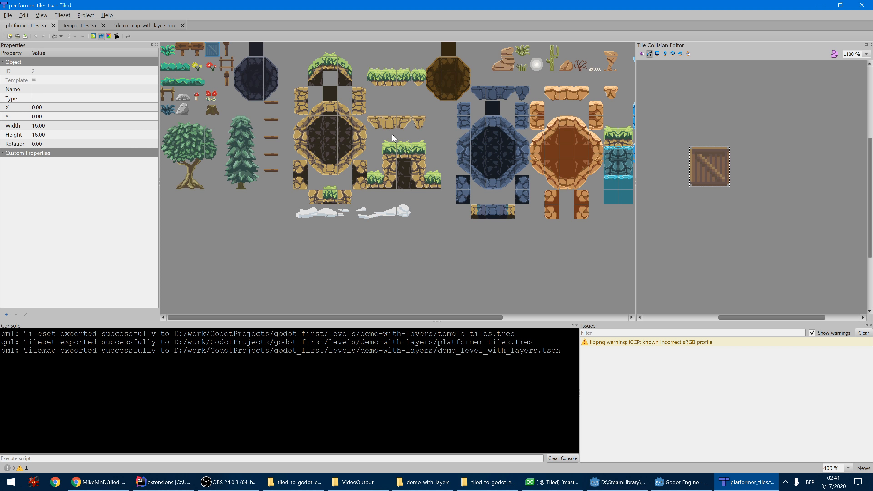
Examine the collision polygon of the arrow sign tile in platformer_tiles, and clear the list of issues.
{"action": "left_click", "coordinate": [199, 52]}
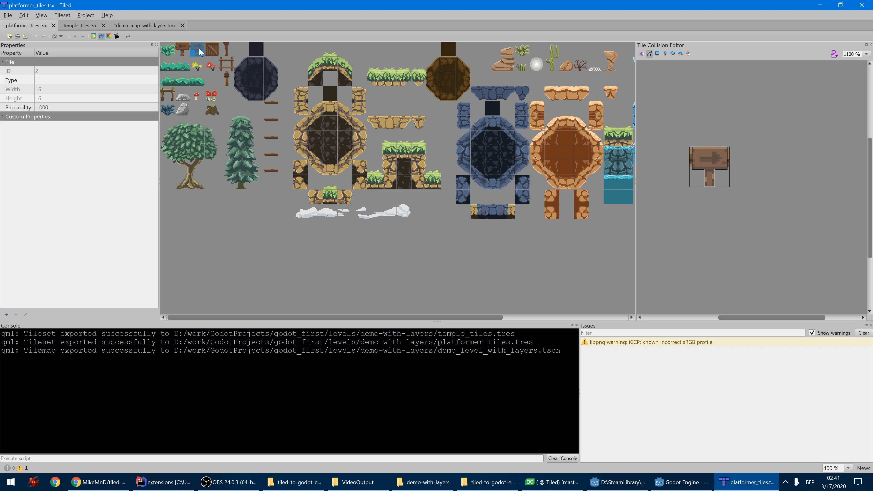
{"action": "left_click", "coordinate": [715, 186]}
{"action": "scroll", "coordinate": [708, 175], "scroll_direction": "up", "scroll_amount": 8, "text": "ctrl"}
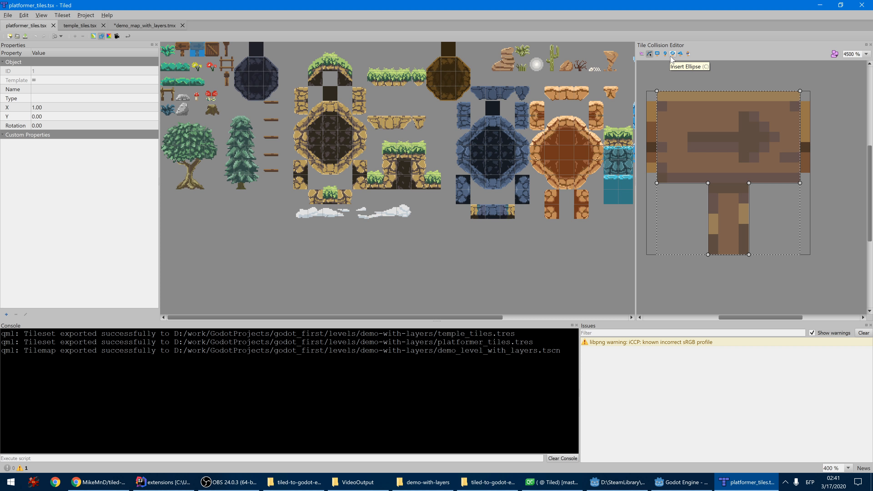
{"action": "middle_click_drag", "start_coordinate": [687, 138], "coordinate": [712, 148]}
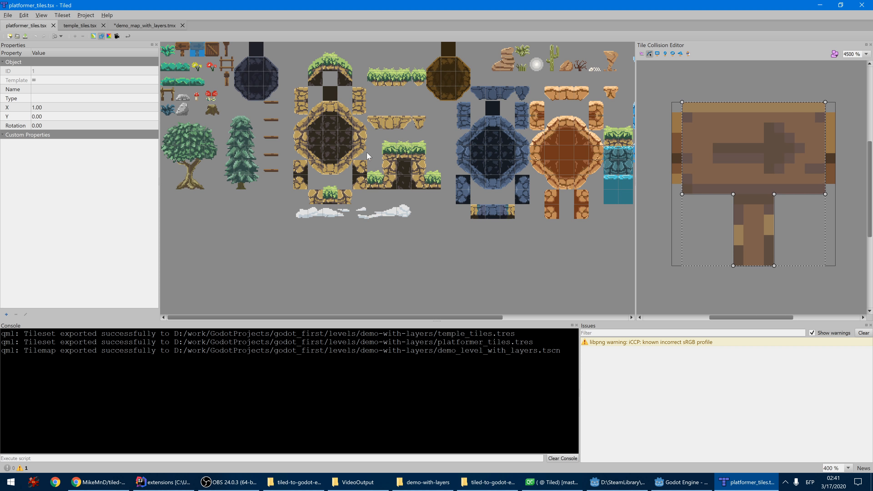
{"action": "scroll", "coordinate": [742, 165], "scroll_direction": "down", "scroll_amount": 1}
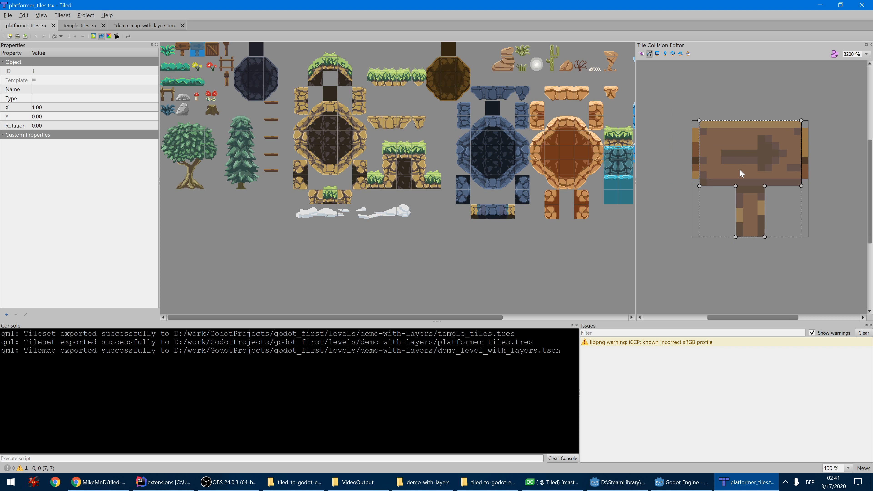
{"action": "middle_click_drag", "start_coordinate": [821, 128], "coordinate": [813, 116]}
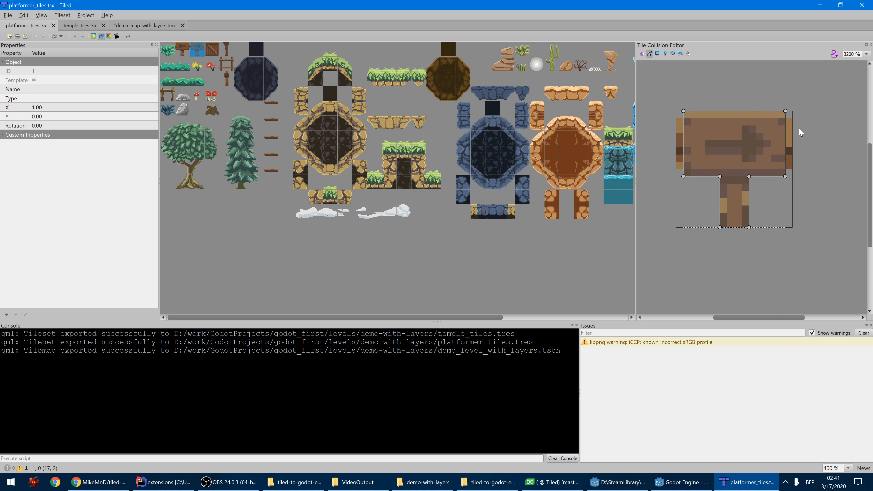
{"action": "left_click", "coordinate": [863, 335]}
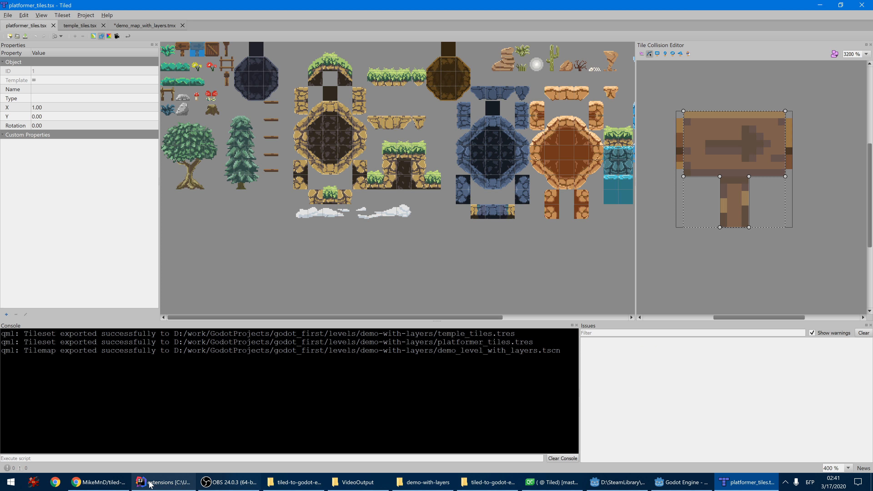
Switch to Chrome, review the features list in the tiled-to-godot-export README on GitHub, and view the v.1.0 release draft.
{"action": "left_click", "coordinate": [98, 482]}
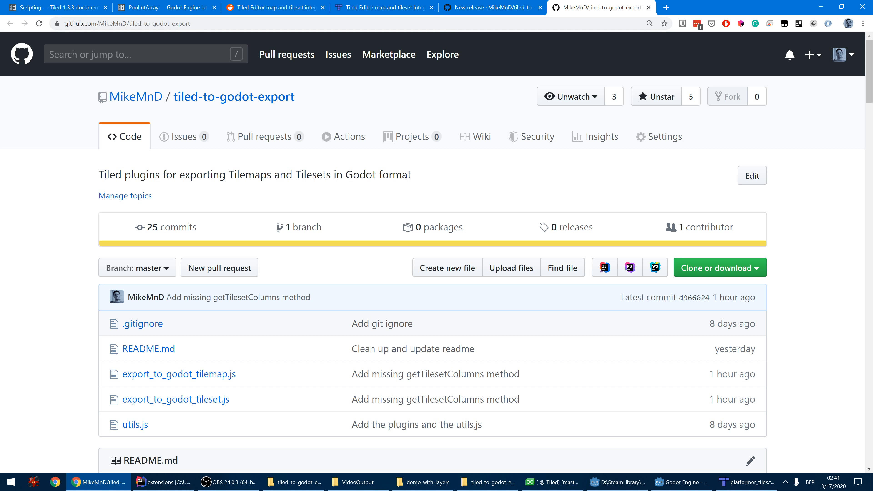
{"action": "scroll", "coordinate": [790, 206], "scroll_direction": "down", "scroll_amount": 1}
{"action": "left_click_drag", "start_coordinate": [869, 82], "coordinate": [868, 442]}
{"action": "scroll", "coordinate": [535, 314], "scroll_direction": "up", "scroll_amount": 10}
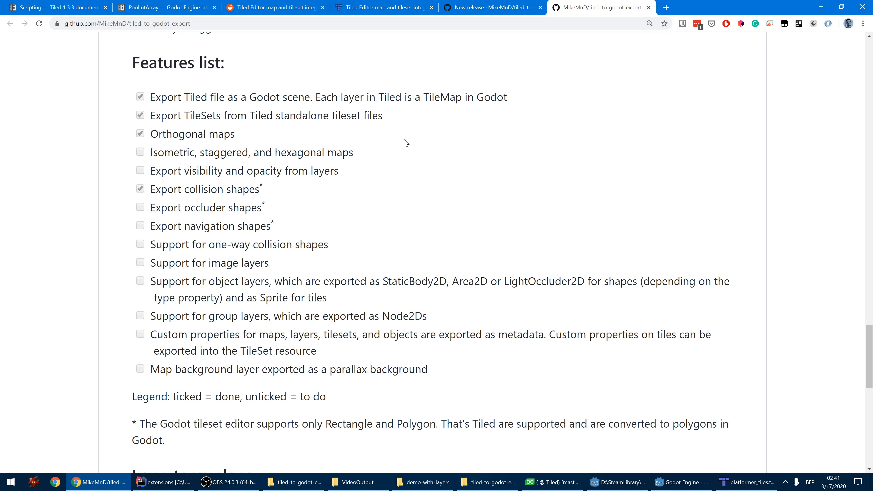
{"action": "left_click", "coordinate": [502, 6]}
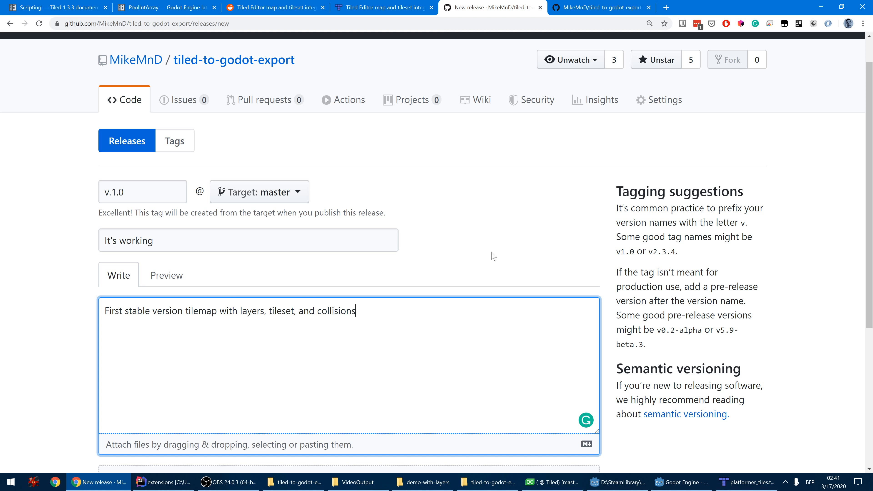
Look over the Godot project, the tiled-to-godot-export extension folder and the demo-with-layers folder, and return to Tiled.
{"action": "left_click", "coordinate": [746, 482]}
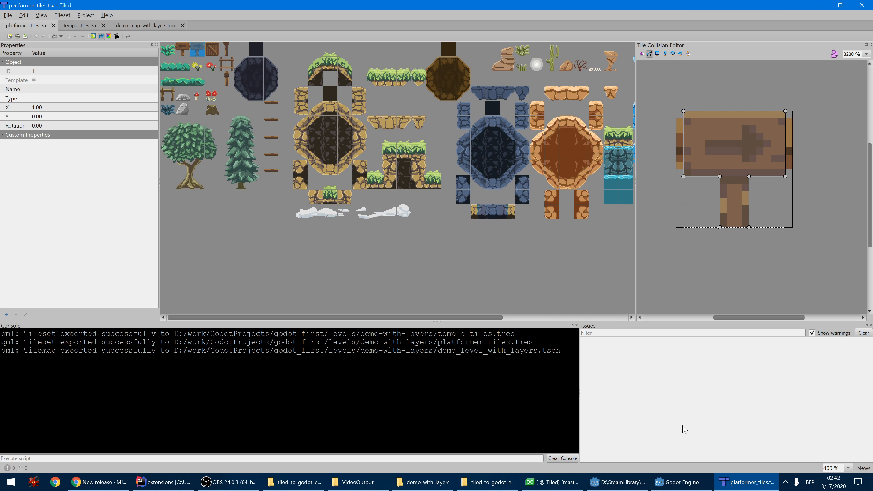
{"action": "left_click", "coordinate": [681, 482]}
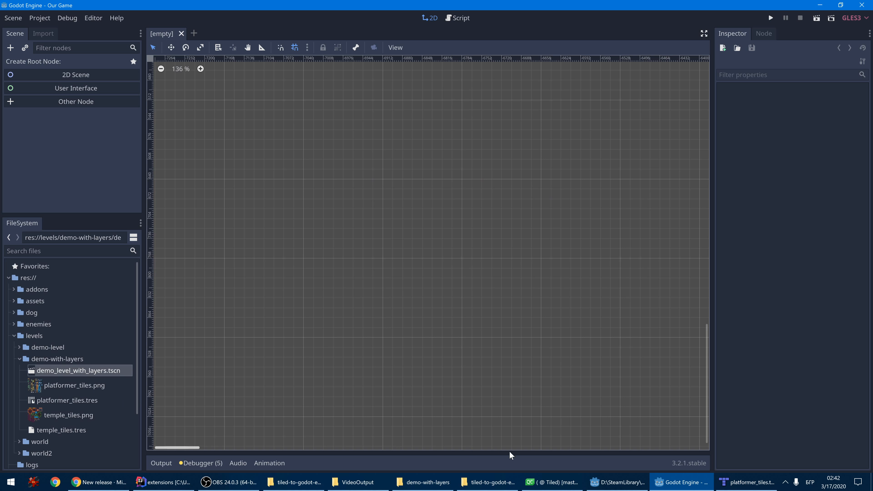
{"action": "left_click", "coordinate": [494, 482]}
{"action": "left_click", "coordinate": [297, 482]}
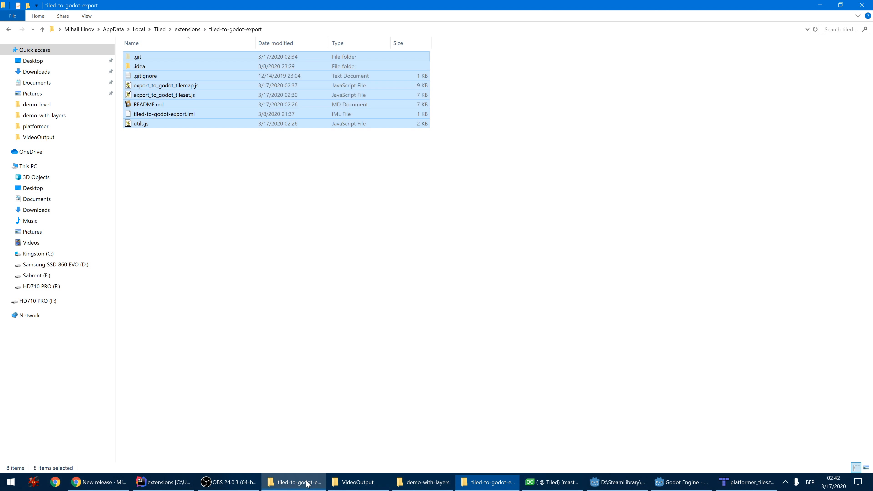
{"action": "left_click", "coordinate": [425, 489]}
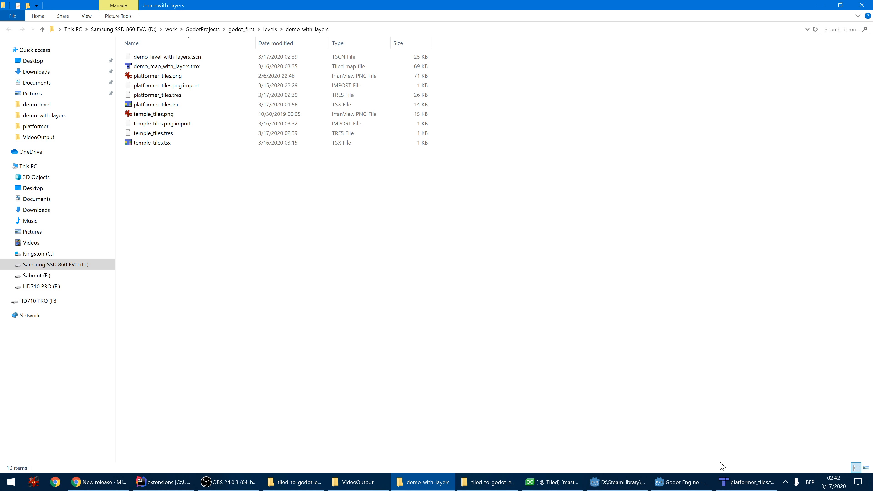
{"action": "left_click", "coordinate": [733, 483]}
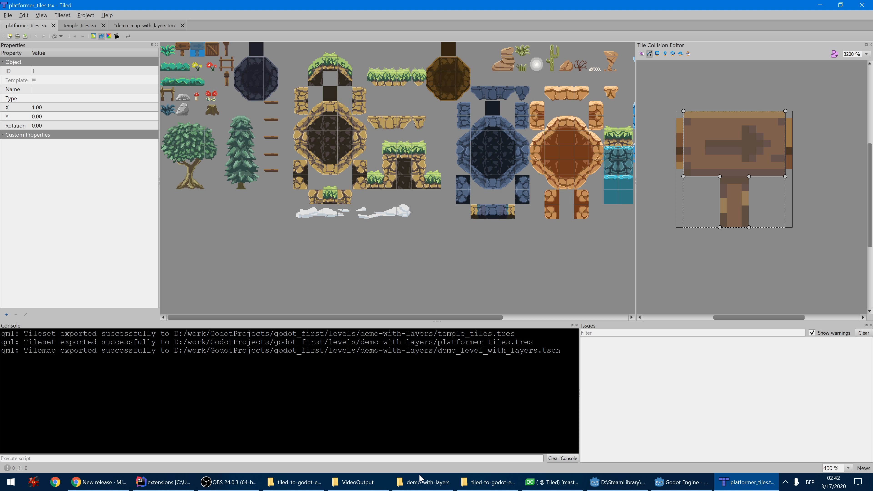
{"action": "left_click", "coordinate": [480, 485]}
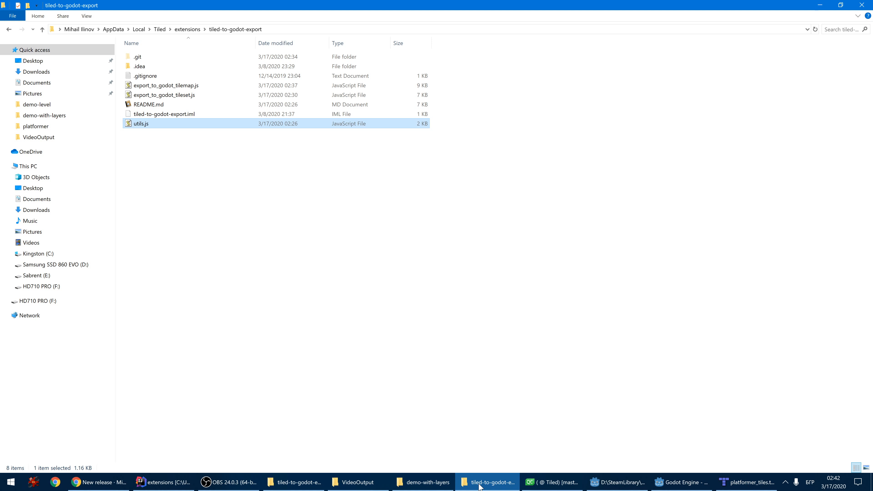
{"action": "left_click", "coordinate": [777, 483]}
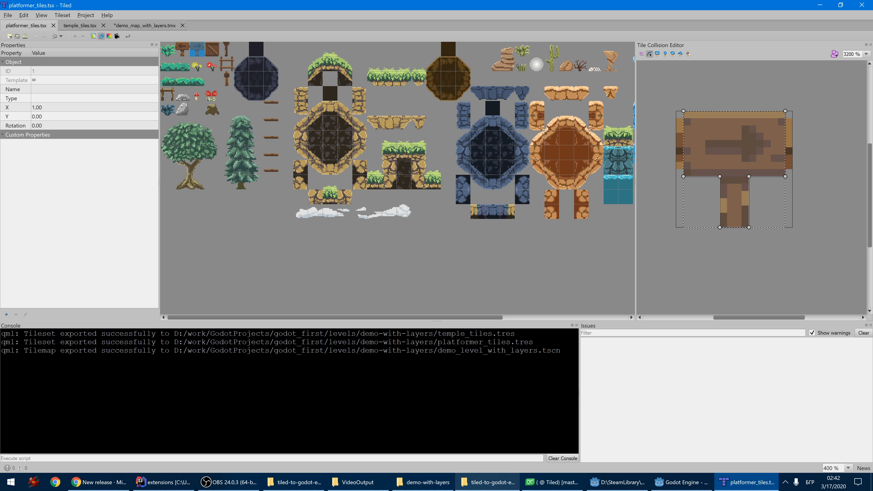
Switch to the demo-with-layers folder in File Explorer and select the project root part of its path, D:\work\GodotProjects\godot_first\.
{"action": "left_click", "coordinate": [488, 482]}
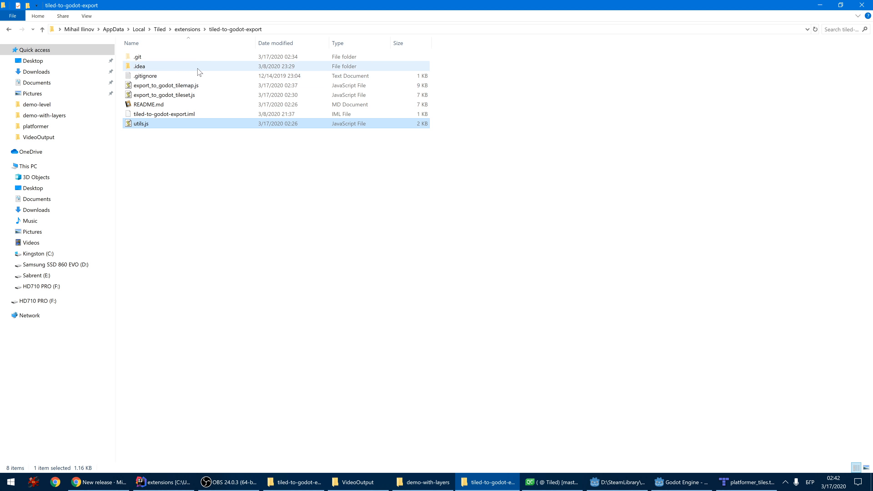
{"action": "left_click", "coordinate": [294, 482]}
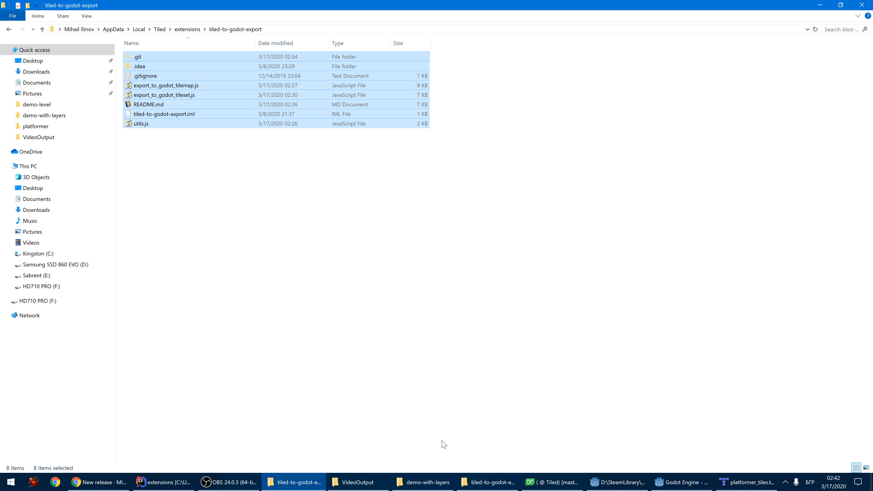
{"action": "left_click", "coordinate": [424, 482]}
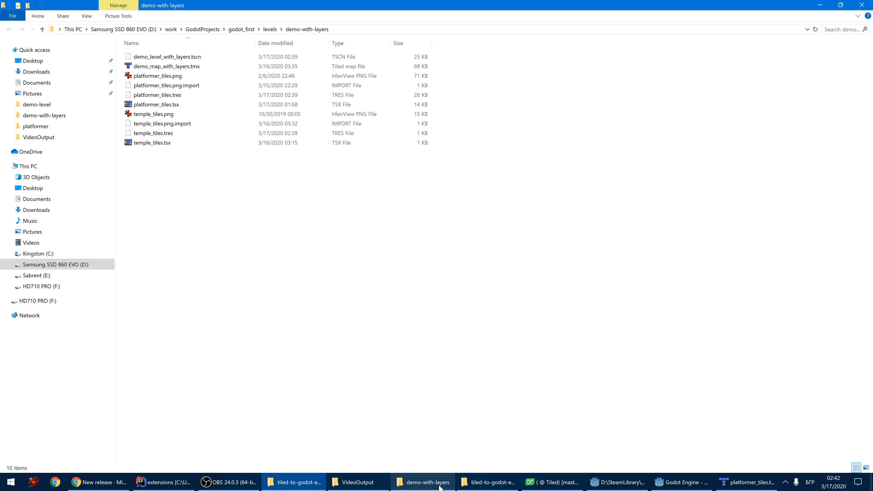
{"action": "left_click", "coordinate": [345, 31]}
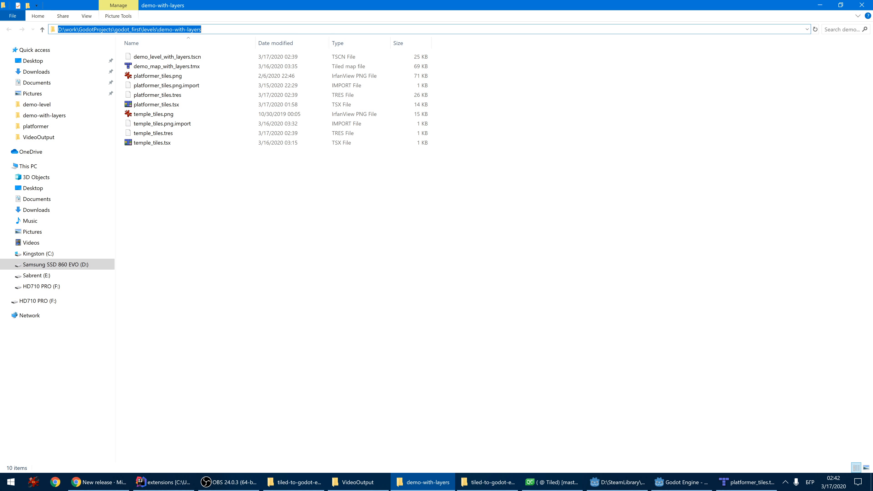
{"action": "left_click", "coordinate": [173, 29]}
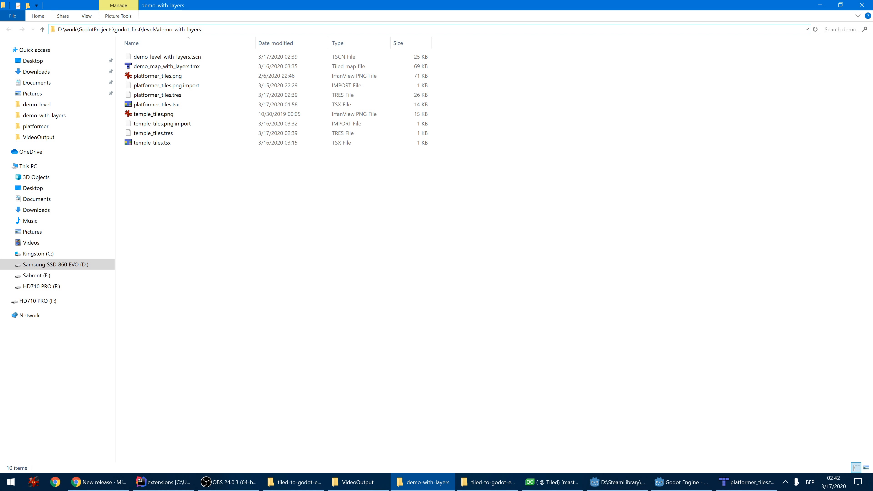
{"action": "left_click_drag", "start_coordinate": [143, 30], "coordinate": [58, 30]}
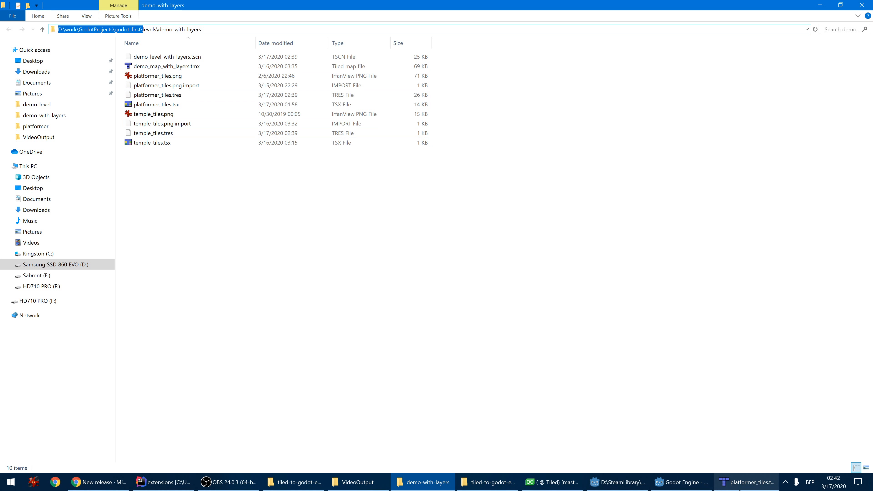
Switch to Tiled and show the tileset properties of temple_tiles, including its projectRoot custom property.
{"action": "key", "text": "alt+Tab"}
{"action": "left_click", "coordinate": [68, 28]}
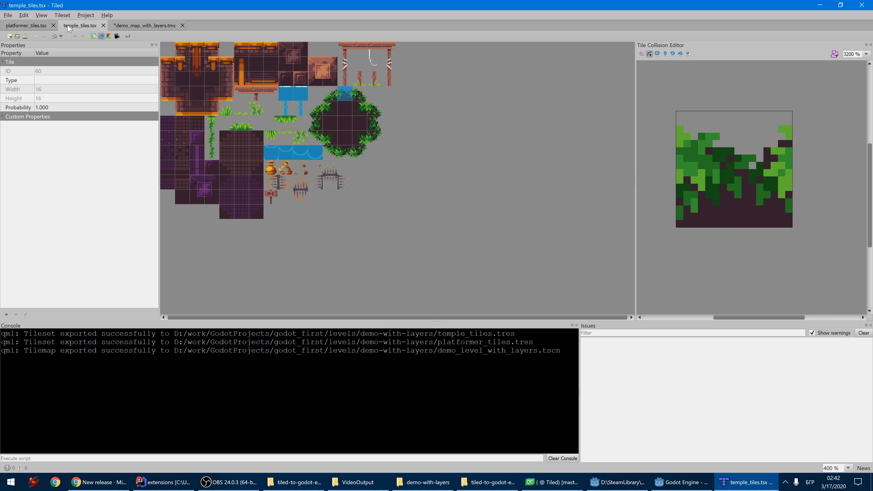
{"action": "left_click", "coordinate": [61, 15]}
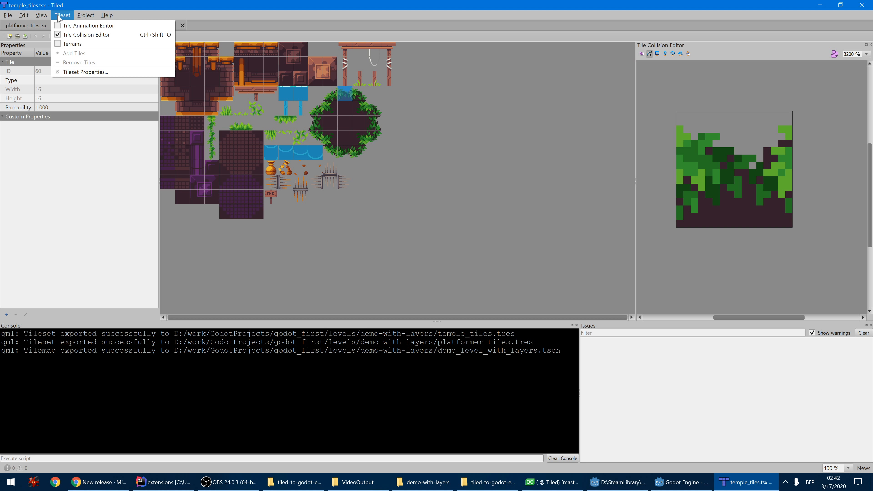
{"action": "mouse_move", "coordinate": [48, 18]}
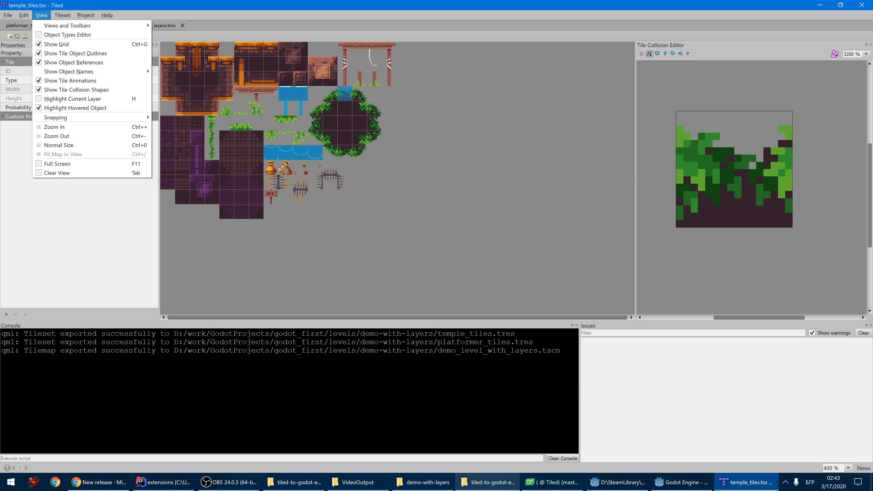
{"action": "mouse_move", "coordinate": [635, 485]}
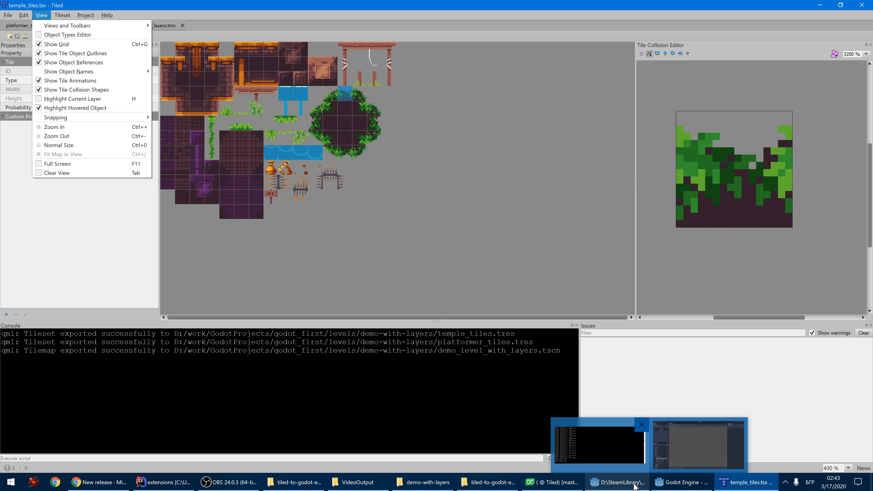
{"action": "left_click", "coordinate": [118, 5]}
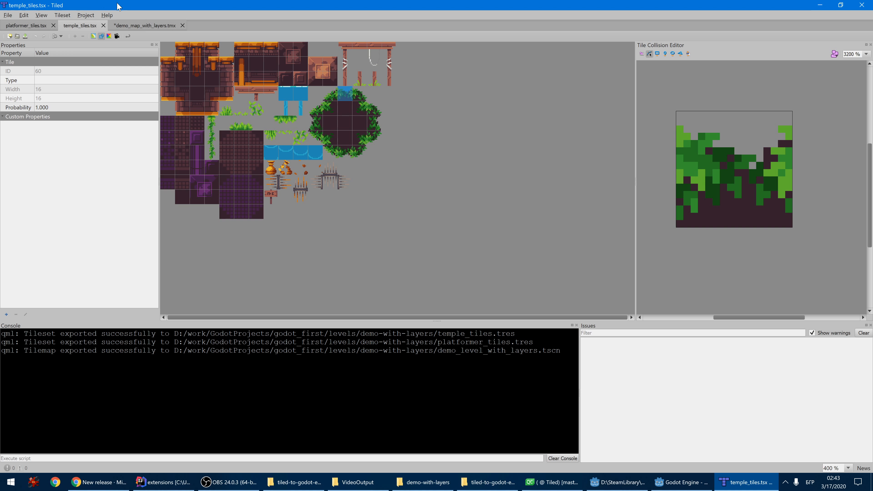
{"action": "left_click", "coordinate": [62, 16]}
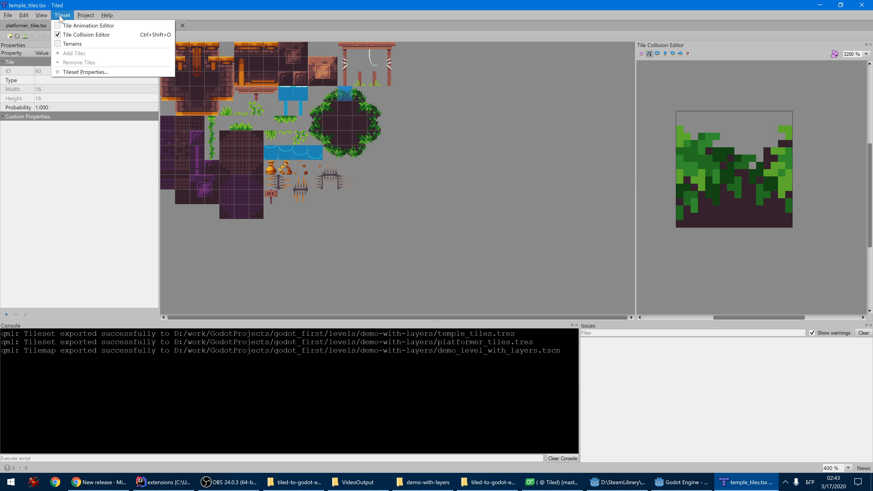
{"action": "left_click", "coordinate": [77, 71]}
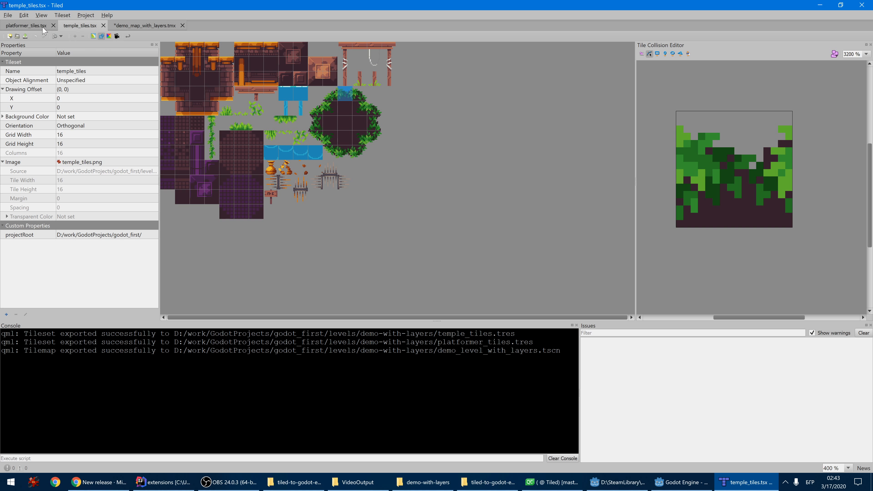
Show the tileset properties of platformer_tiles to check its projectRoot custom property.
{"action": "left_click", "coordinate": [34, 27]}
{"action": "left_click", "coordinate": [70, 15]}
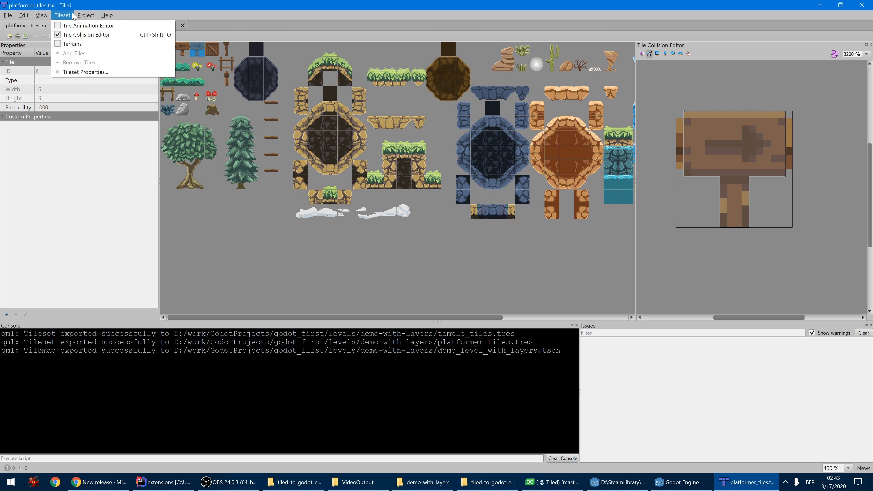
{"action": "left_click", "coordinate": [79, 73]}
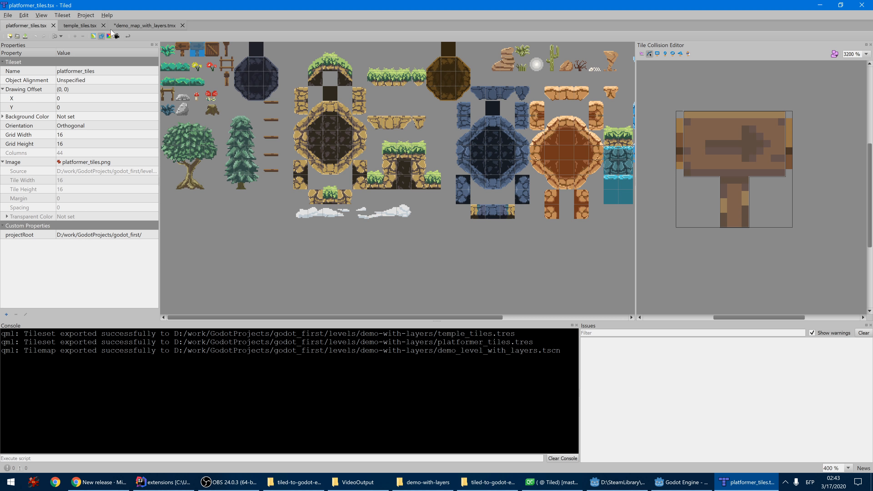
Show the map properties of demo_map_with_layers and widen the property list to read the full projectRoot path.
{"action": "left_click", "coordinate": [137, 27]}
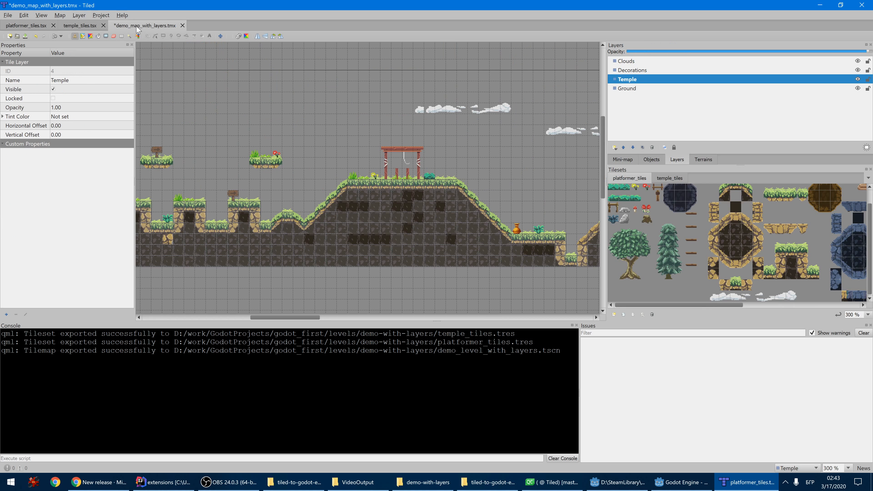
{"action": "left_click", "coordinate": [60, 16]}
{"action": "left_click", "coordinate": [71, 125]}
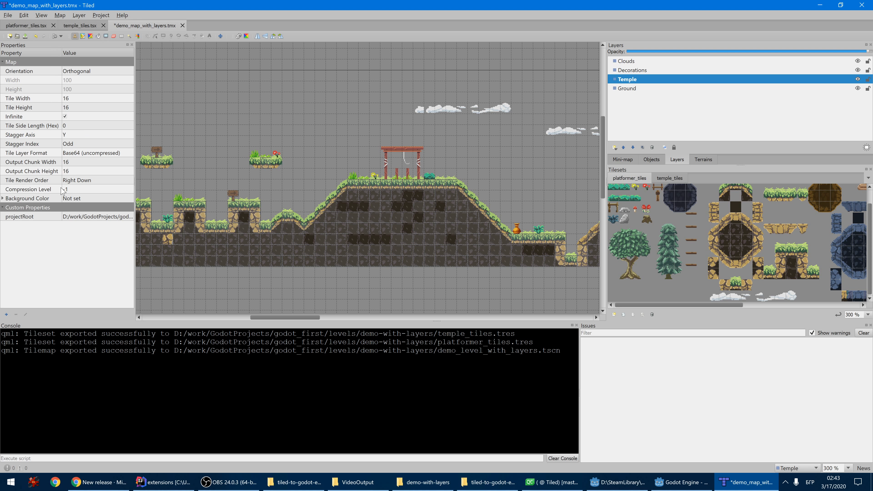
{"action": "left_click_drag", "start_coordinate": [135, 216], "coordinate": [189, 217]}
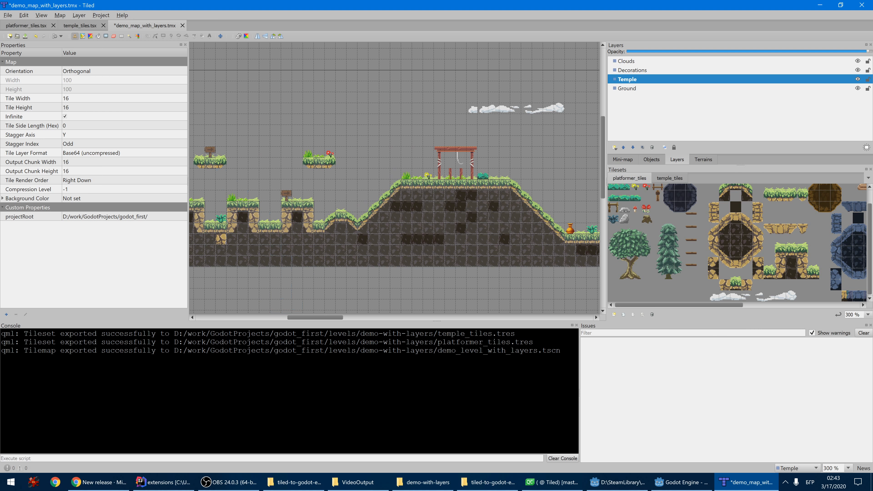
Open temple_tiles.tres from the demo-with-layers folder in Sublime Text.
{"action": "left_click", "coordinate": [299, 482]}
{"action": "left_click", "coordinate": [357, 483]}
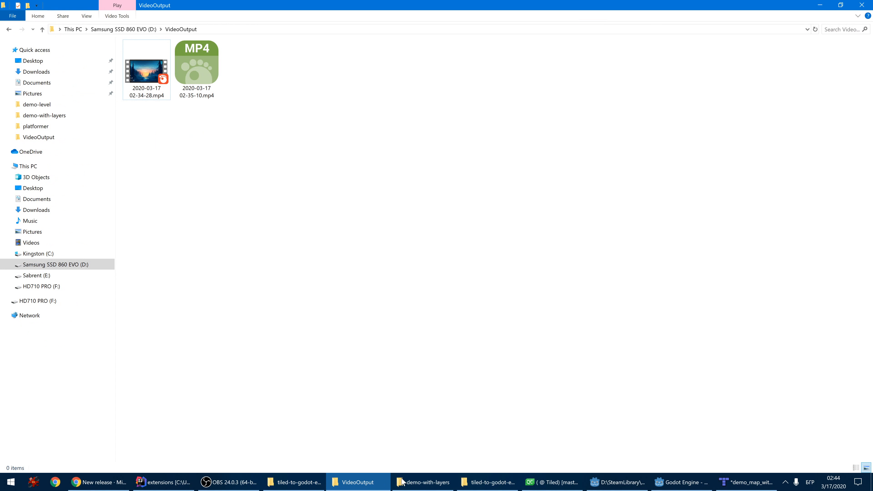
{"action": "left_click", "coordinate": [404, 481]}
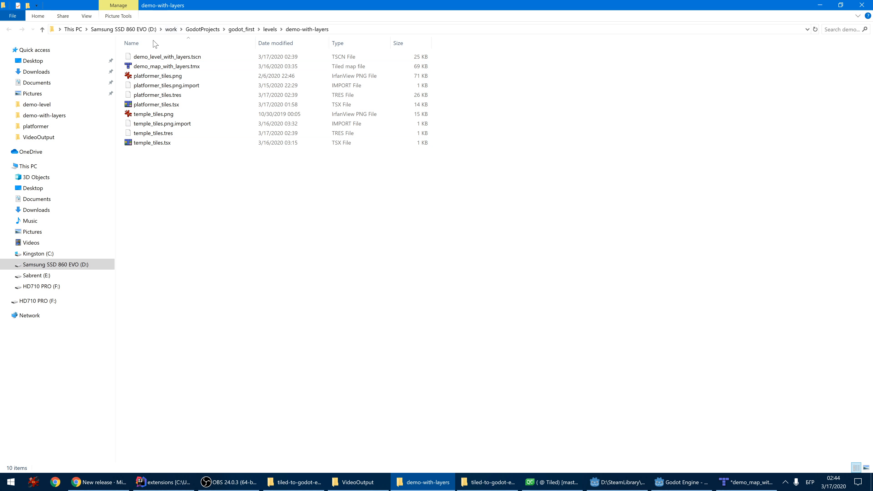
{"action": "left_click", "coordinate": [164, 136]}
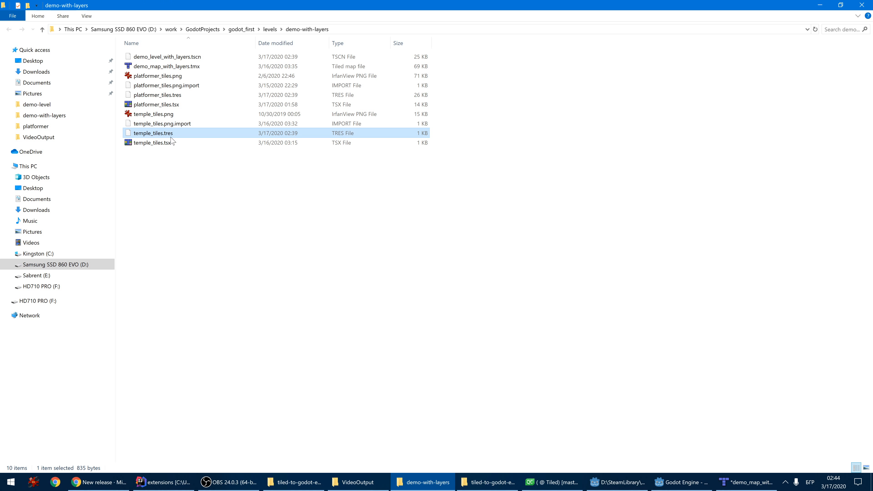
{"action": "right_click", "coordinate": [168, 137]}
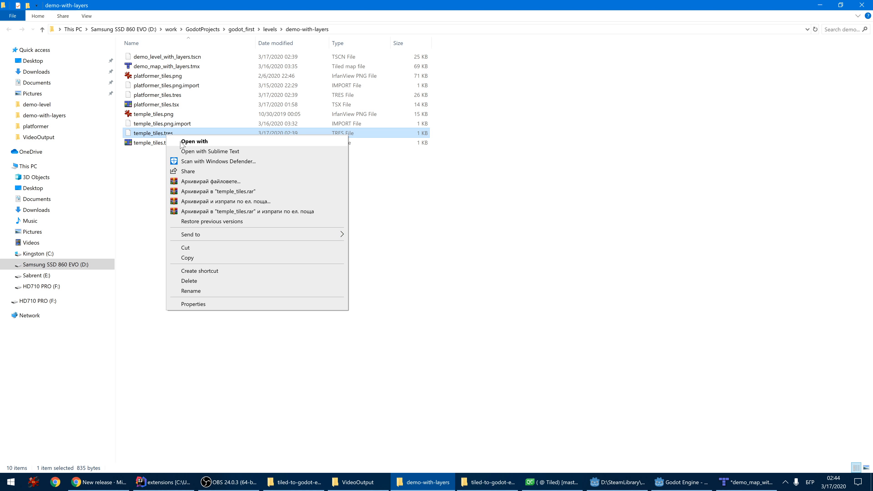
{"action": "left_click", "coordinate": [209, 151]}
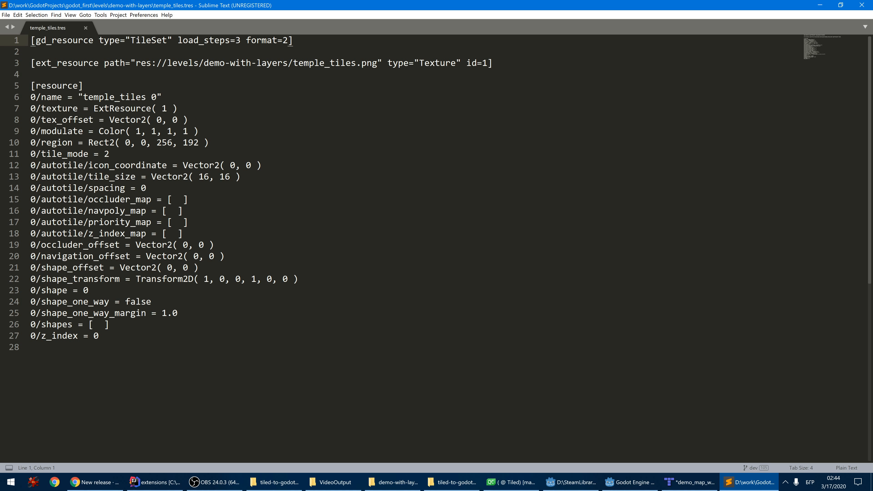
Highlight the temple_tiles.png texture path and its res:// prefix in the ext_resource line, and return to the map in Tiled.
{"action": "left_click_drag", "start_coordinate": [136, 63], "coordinate": [377, 62]}
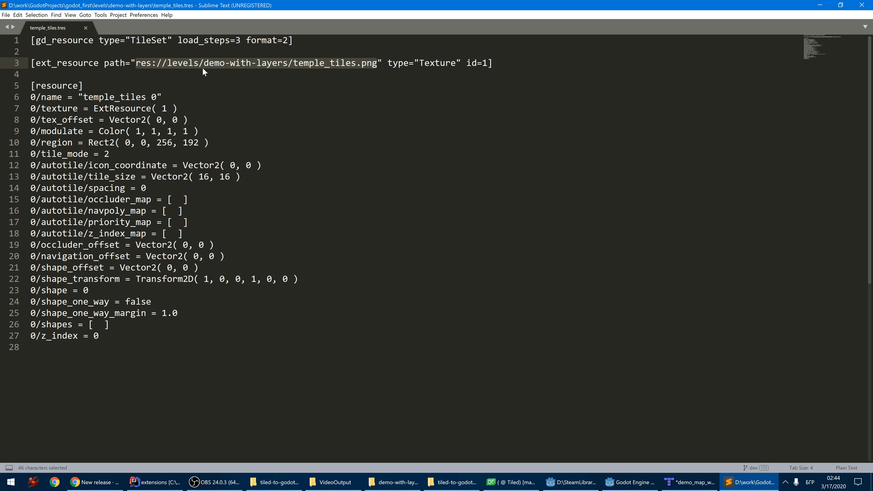
{"action": "left_click", "coordinate": [157, 62]}
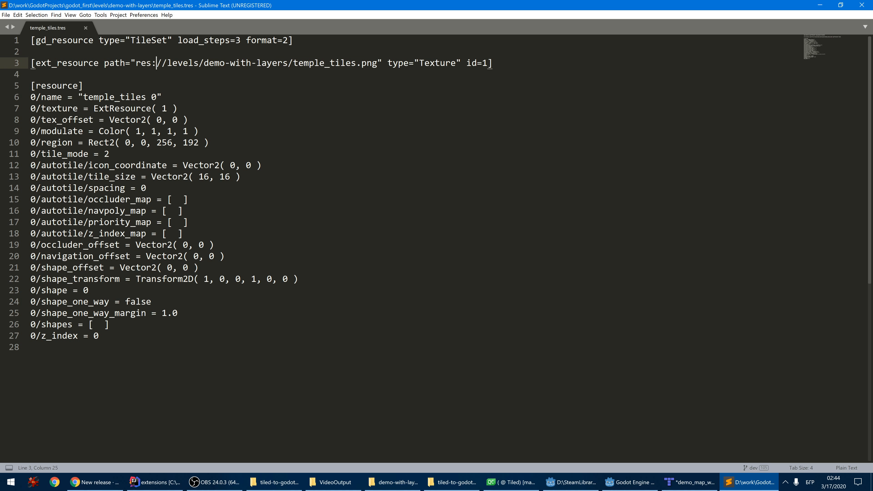
{"action": "left_click_drag", "start_coordinate": [136, 63], "coordinate": [167, 63]}
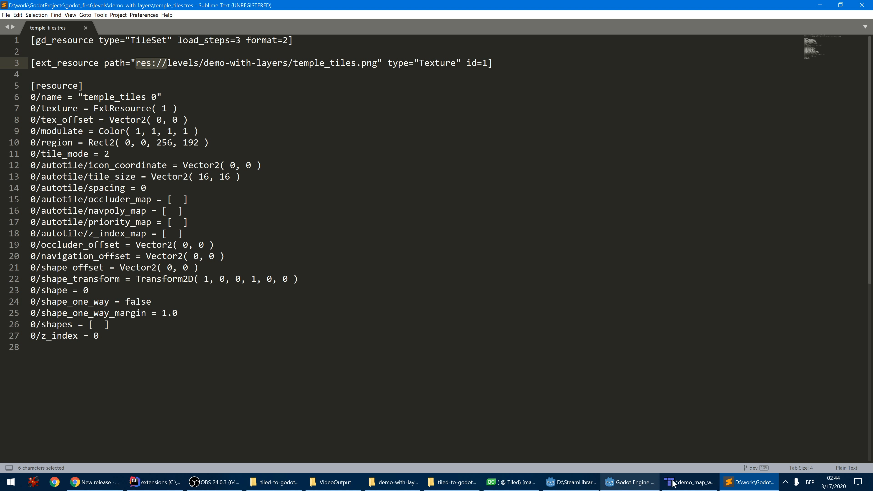
{"action": "left_click", "coordinate": [743, 482]}
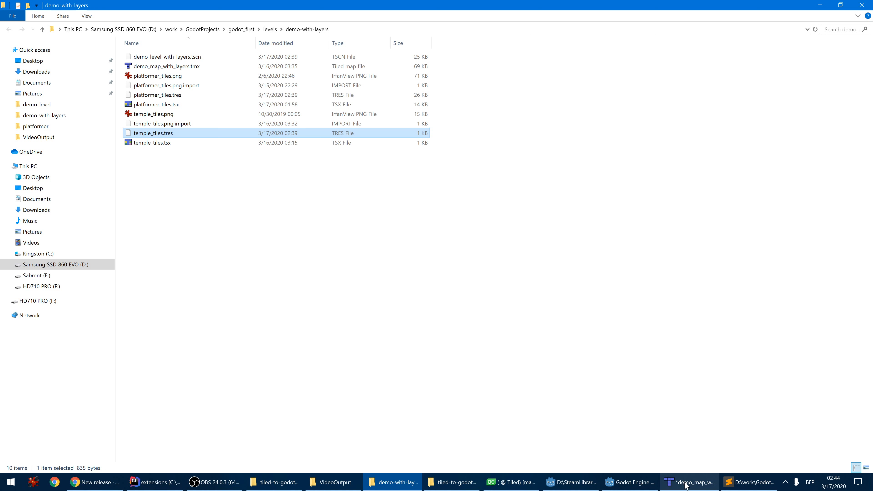
{"action": "left_click", "coordinate": [682, 481]}
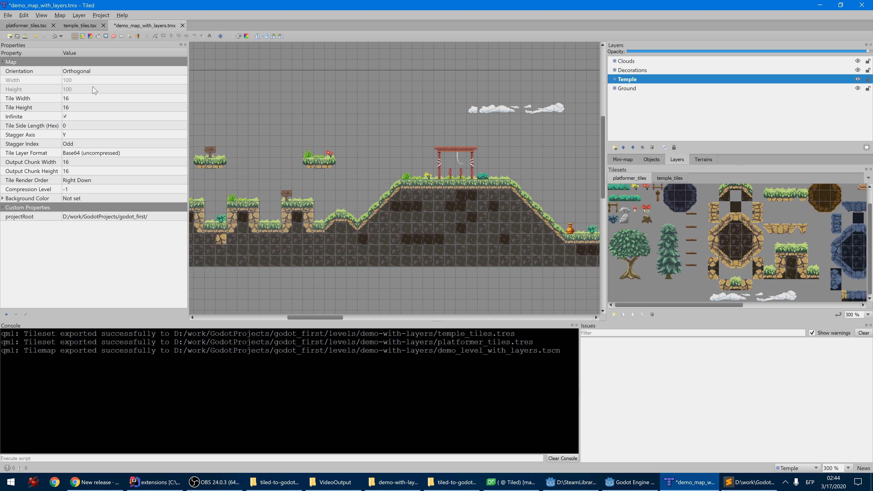
{"action": "middle_click_drag", "start_coordinate": [250, 216], "coordinate": [339, 195]}
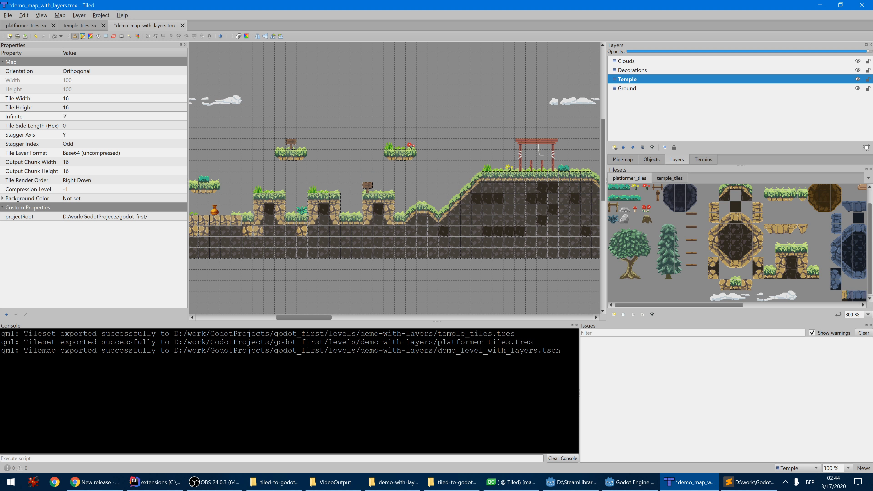
Switch to Godot, open temple_tiles.tres in the TileSet editor and examine the collision shapes of its texture's tiles.
{"action": "left_click", "coordinate": [630, 483]}
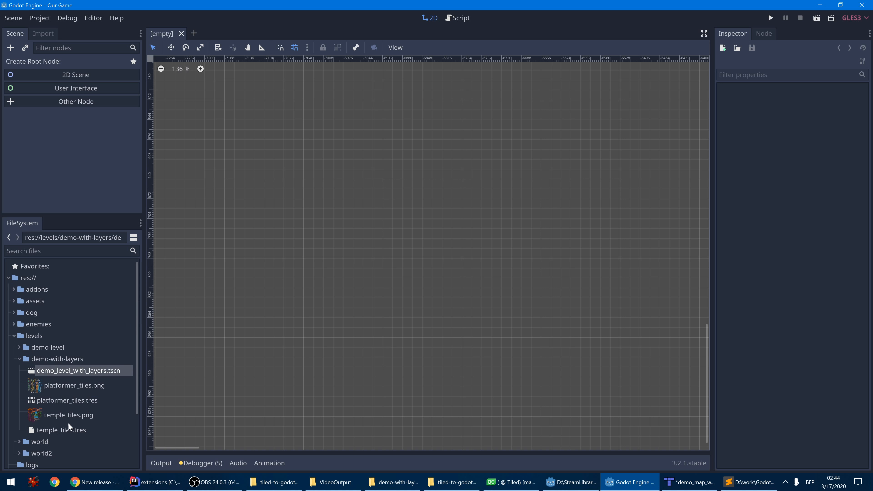
{"action": "double_click", "coordinate": [67, 430]}
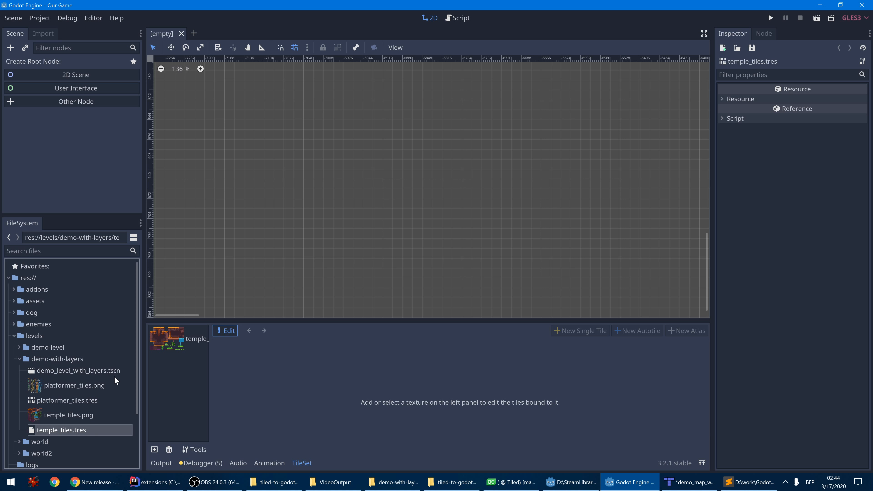
{"action": "left_click", "coordinate": [166, 346]}
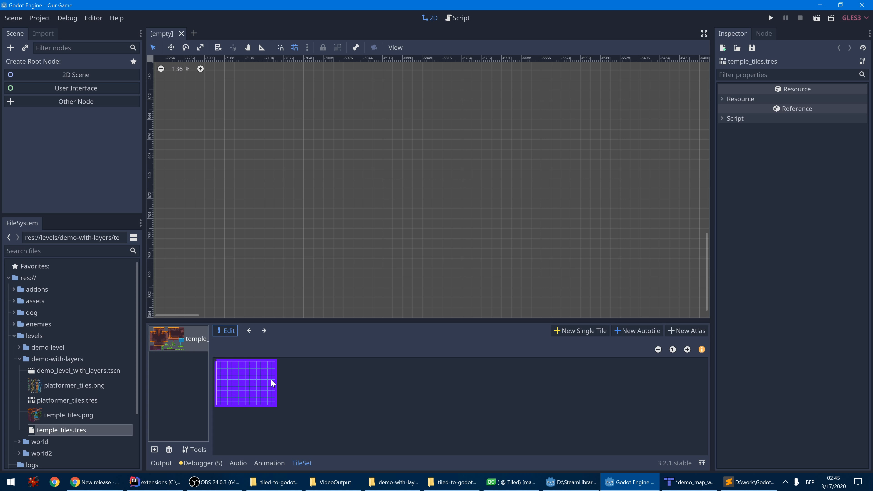
{"action": "left_click", "coordinate": [687, 350]}
{"action": "left_click", "coordinate": [687, 350]}
{"action": "left_click", "coordinate": [687, 350]}
{"action": "left_click", "coordinate": [687, 350]}
{"action": "left_click", "coordinate": [687, 350]}
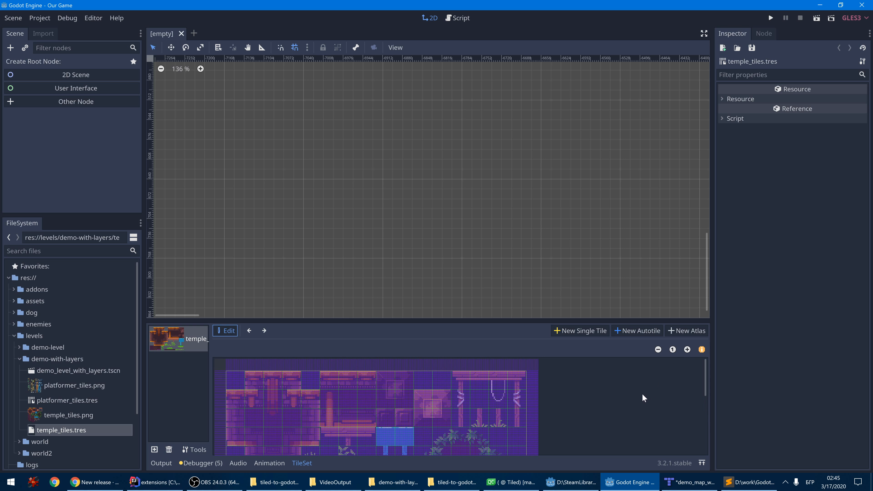
{"action": "left_click", "coordinate": [688, 350]}
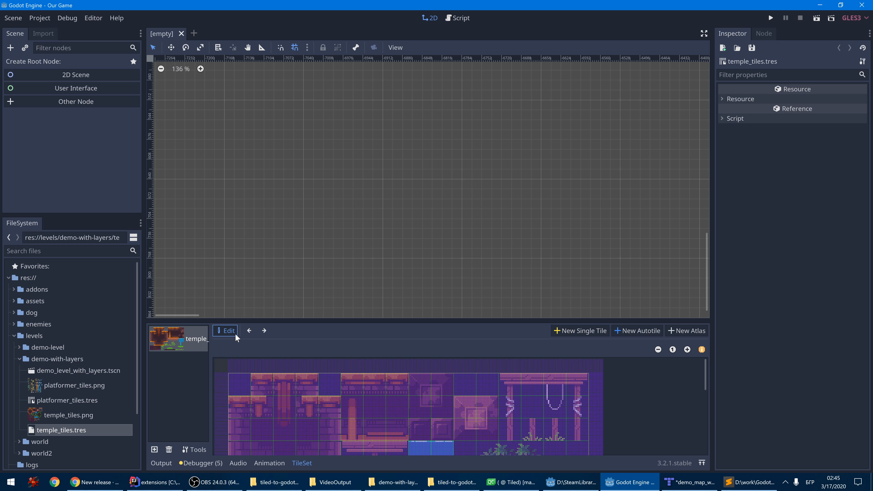
{"action": "left_click", "coordinate": [279, 388]}
{"action": "scroll", "coordinate": [512, 405], "scroll_direction": "down", "scroll_amount": 5}
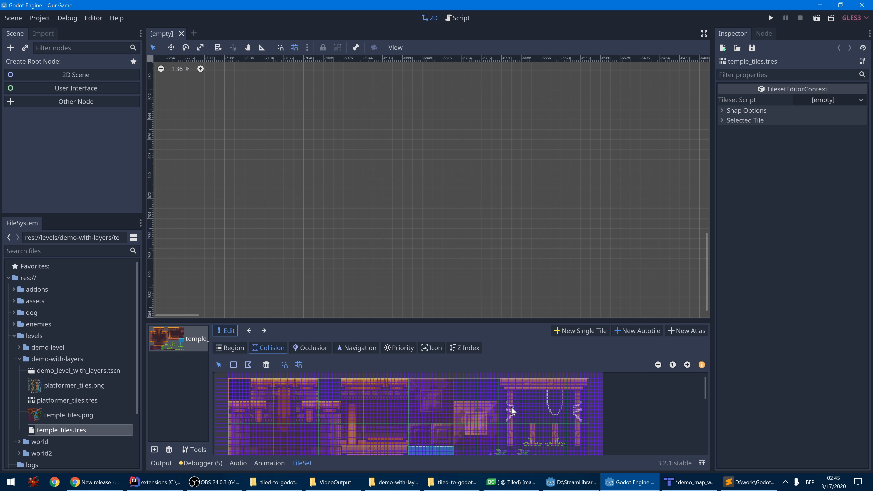
{"action": "scroll", "coordinate": [346, 419], "scroll_direction": "up", "scroll_amount": 2}
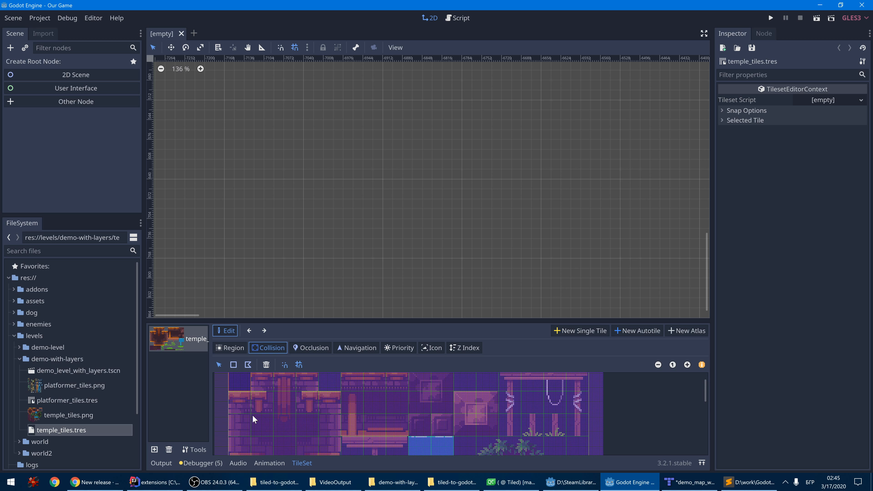
Open platformer_tiles.tres in an enlarged TileSet editor and examine the collision shapes across its tiles.
{"action": "left_click", "coordinate": [61, 401]}
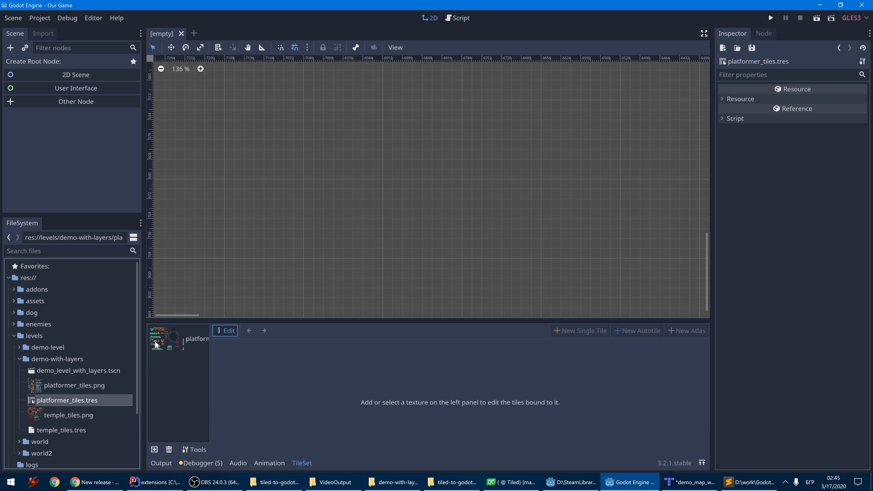
{"action": "left_click", "coordinate": [163, 342]}
{"action": "left_click_drag", "start_coordinate": [485, 320], "coordinate": [464, 225]}
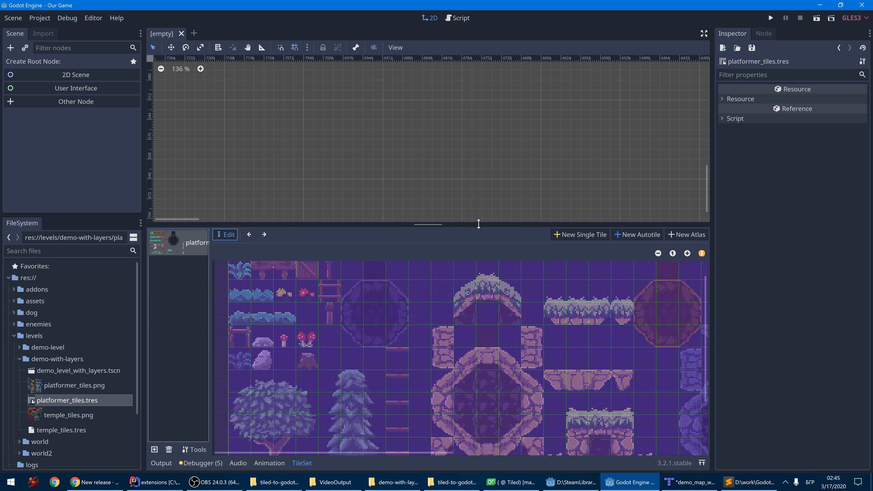
{"action": "left_click", "coordinate": [322, 300]}
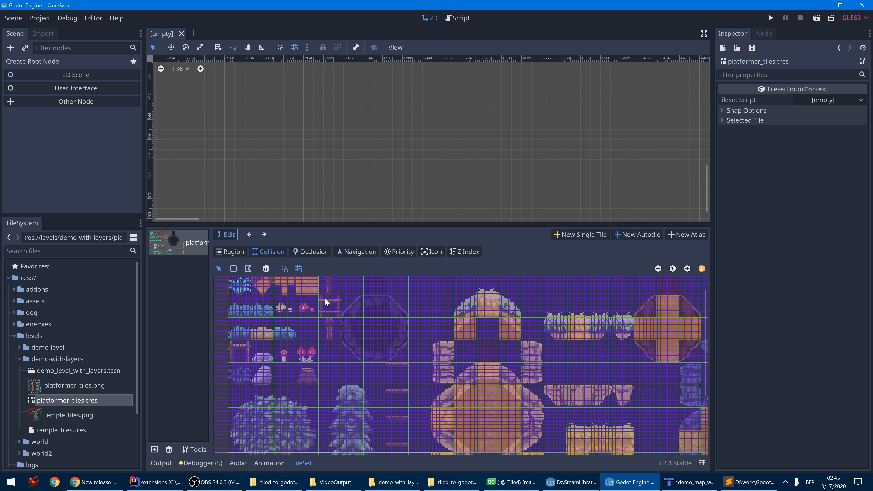
{"action": "scroll", "coordinate": [503, 365], "scroll_direction": "down", "scroll_amount": 1}
{"action": "scroll", "coordinate": [505, 365], "scroll_direction": "down", "scroll_amount": 3}
{"action": "scroll", "coordinate": [516, 358], "scroll_direction": "up", "scroll_amount": 3}
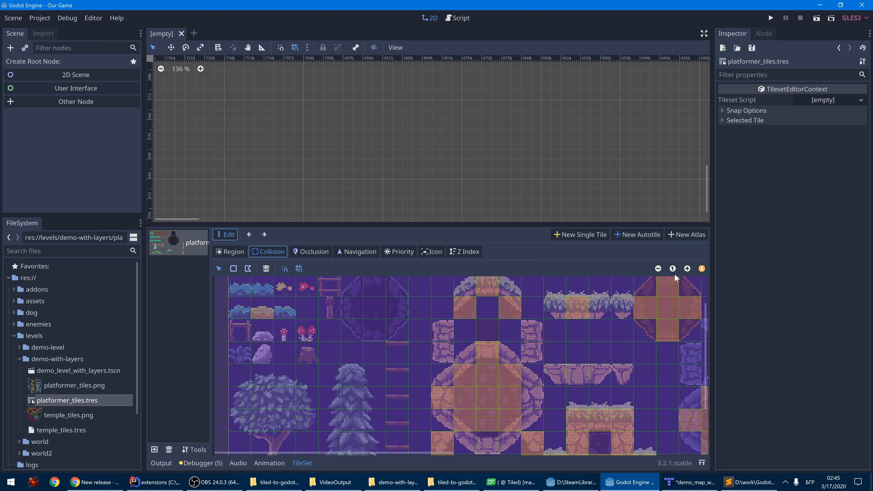
{"action": "left_click", "coordinate": [658, 269]}
{"action": "left_click", "coordinate": [657, 269]}
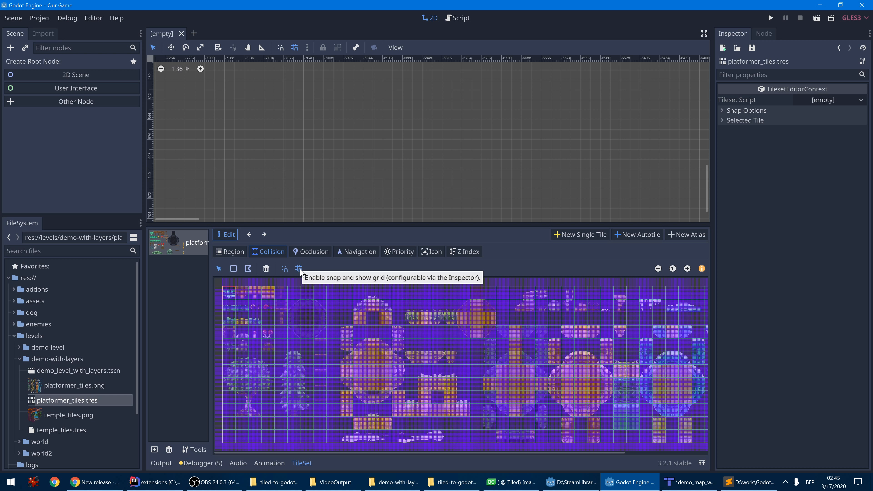
Toggle the collision view's snap grid off and on to compare how the platformer tiles' shapes look with and without it.
{"action": "left_click", "coordinate": [299, 270]}
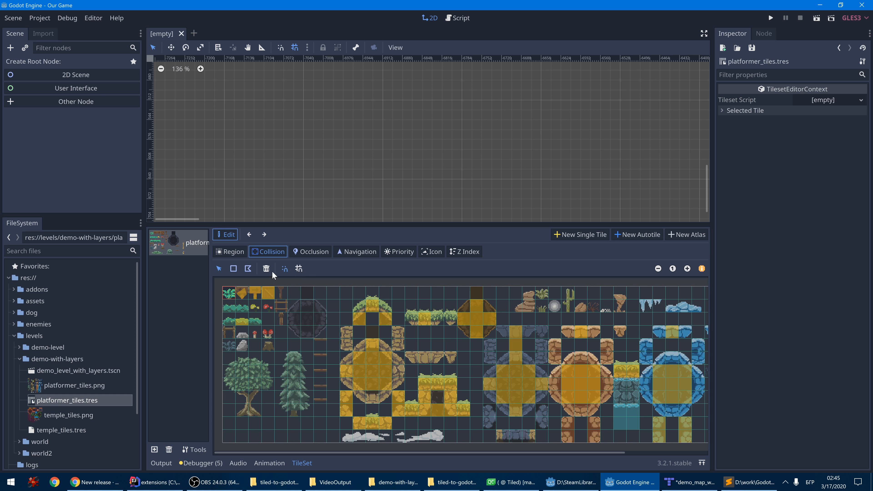
{"action": "left_click", "coordinate": [300, 270]}
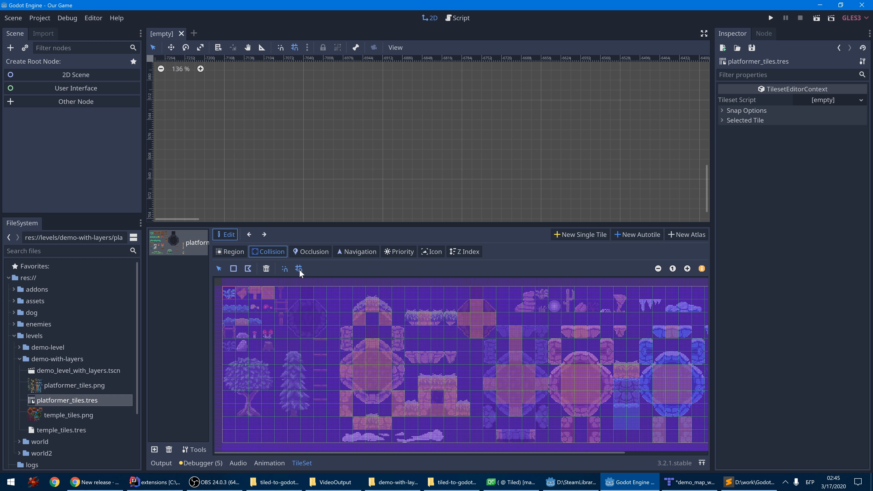
{"action": "left_click", "coordinate": [299, 269]}
{"action": "left_click", "coordinate": [299, 269]}
Draw a five-point collision polygon around the plant in the tileset's first tile, and delete the polygon again.
{"action": "left_click", "coordinate": [687, 269]}
{"action": "left_click", "coordinate": [688, 269]}
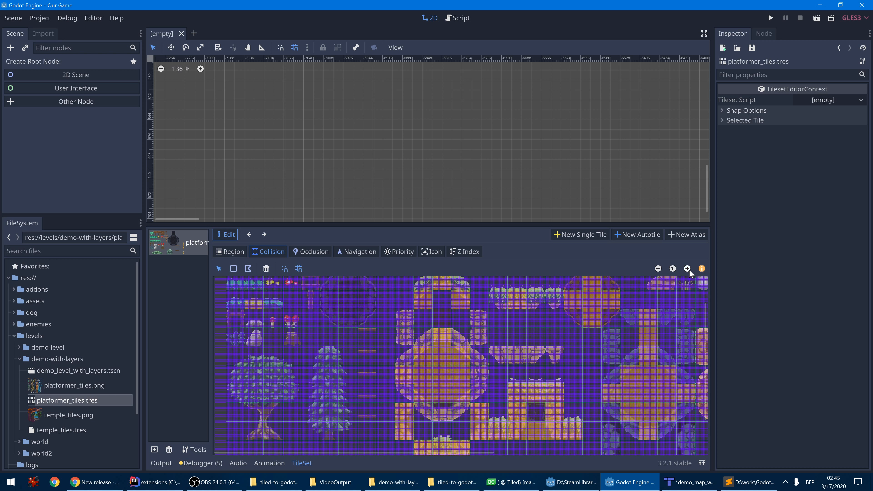
{"action": "left_click", "coordinate": [687, 269]}
{"action": "left_click", "coordinate": [688, 269]}
{"action": "left_click", "coordinate": [688, 269]}
{"action": "left_click", "coordinate": [687, 269]}
{"action": "left_click", "coordinate": [688, 269]}
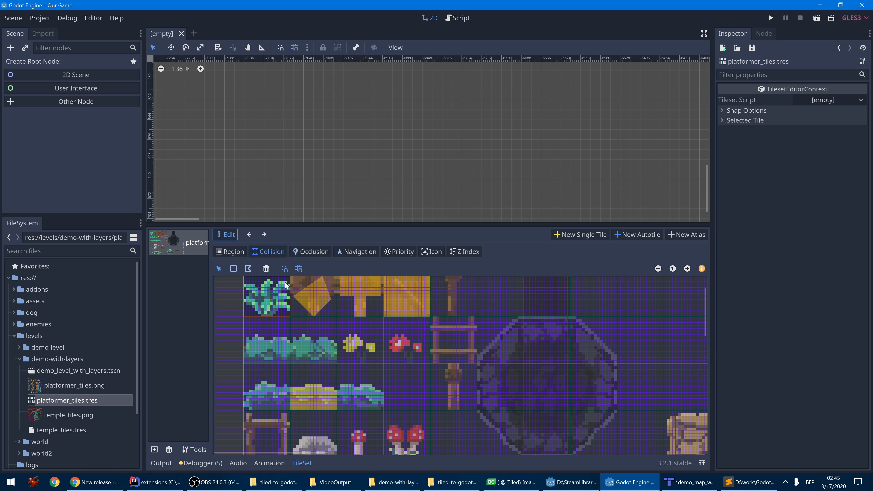
{"action": "left_click", "coordinate": [247, 269]}
{"action": "scroll", "coordinate": [562, 340], "scroll_direction": "up", "scroll_amount": 2}
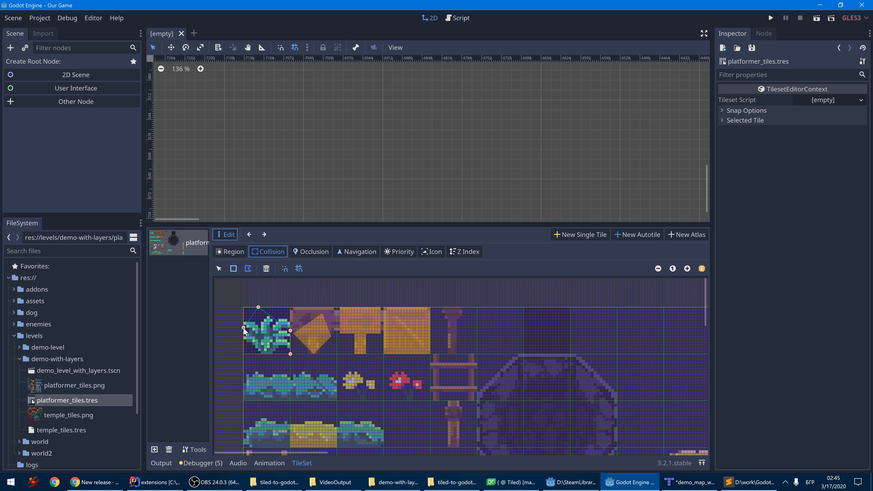
{"action": "left_click_drag", "start_coordinate": [274, 357], "coordinate": [289, 352]}
{"action": "right_click", "coordinate": [290, 356]}
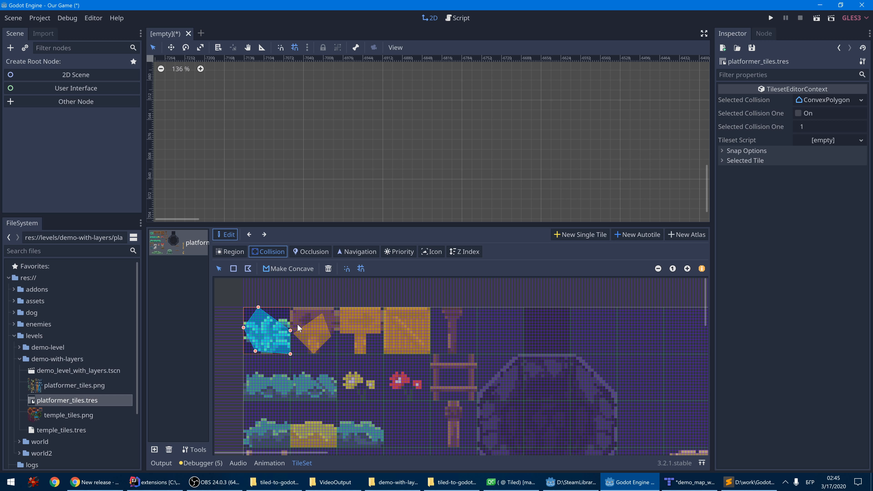
{"action": "left_click", "coordinate": [329, 269]}
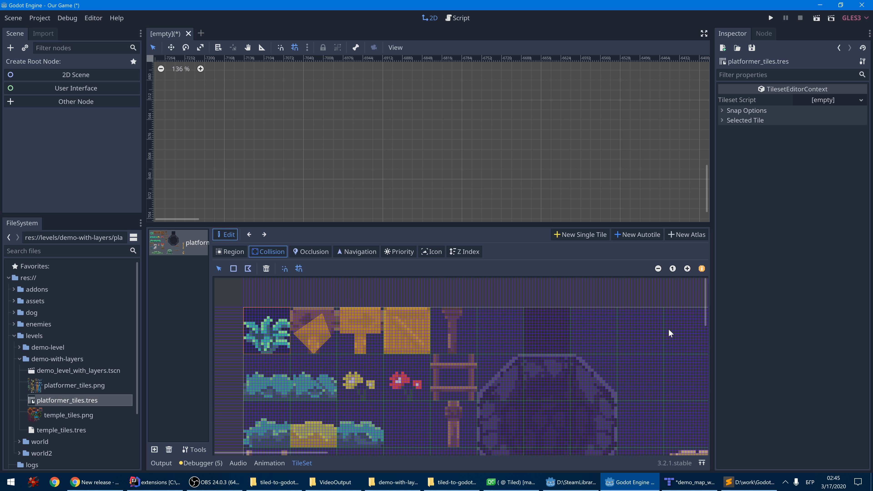
Switch to Tiled and show the platformer_tiles.tsx tileset.
{"action": "scroll", "coordinate": [669, 333], "scroll_direction": "down", "scroll_amount": 2}
{"action": "scroll", "coordinate": [646, 348], "scroll_direction": "up", "scroll_amount": 2}
{"action": "left_click", "coordinate": [663, 483]}
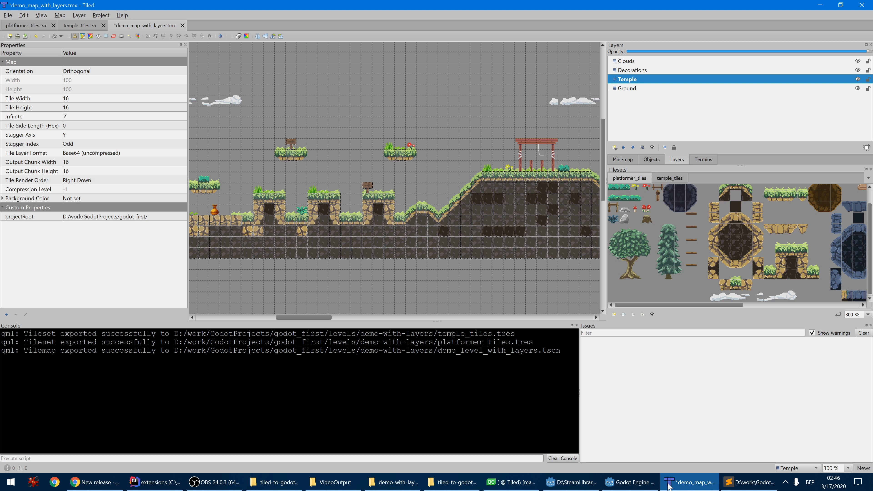
{"action": "left_click", "coordinate": [629, 482]}
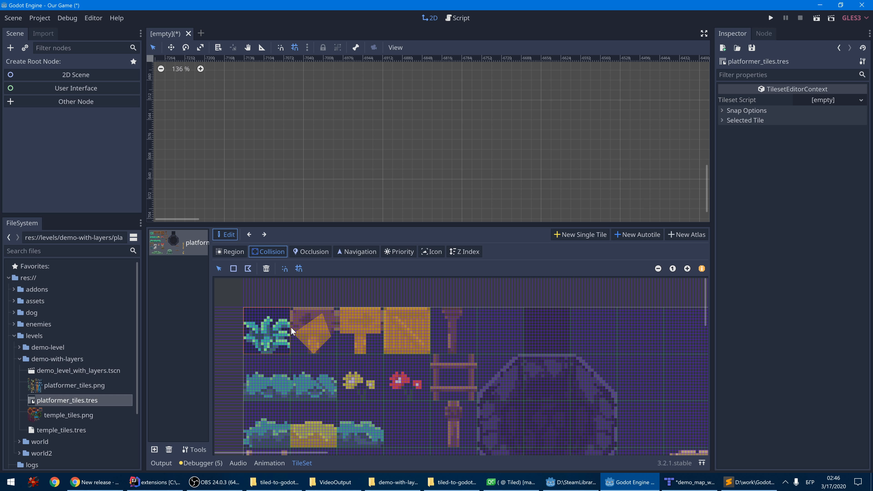
{"action": "left_click", "coordinate": [683, 481]}
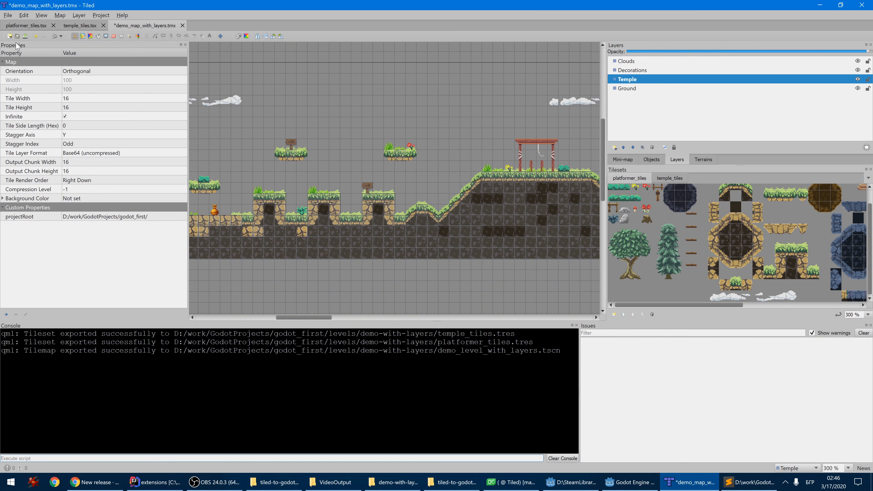
{"action": "left_click", "coordinate": [32, 26]}
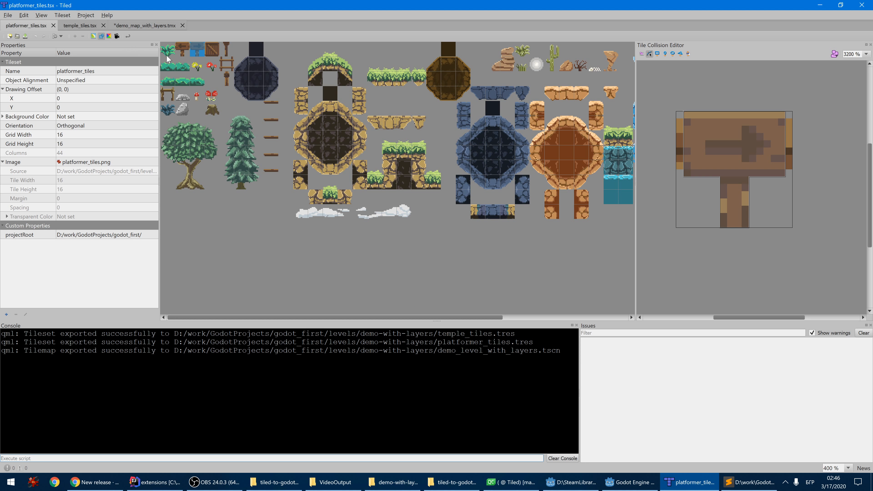
Draw a closed collision polygon around the two red mushrooms on their shared tile, starting at X 1, Y 7.
{"action": "left_click", "coordinate": [211, 96]}
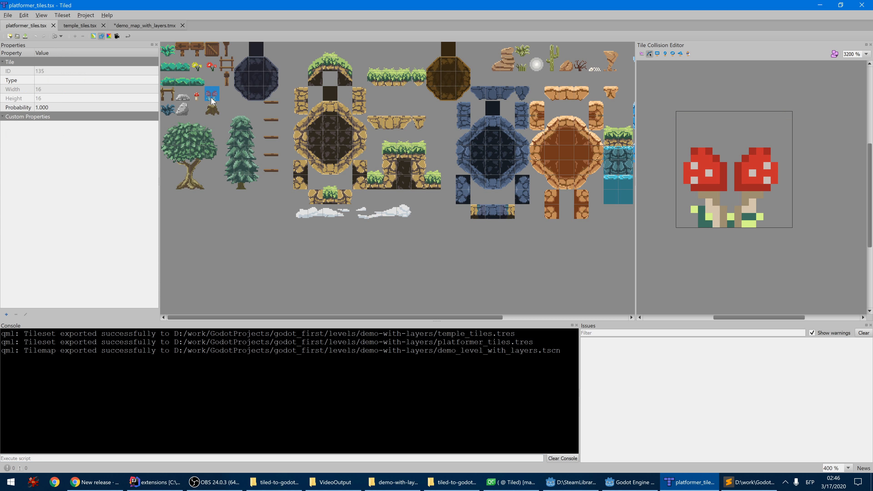
{"action": "left_click", "coordinate": [680, 53]}
{"action": "left_click", "coordinate": [692, 148]}
{"action": "left_click", "coordinate": [765, 149]}
{"action": "left_click", "coordinate": [778, 185]}
{"action": "left_click", "coordinate": [764, 228]}
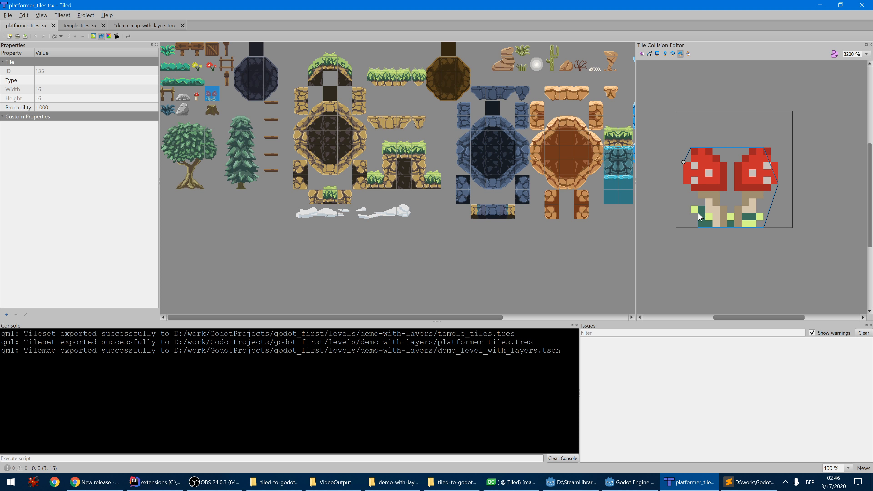
{"action": "left_click", "coordinate": [683, 162]}
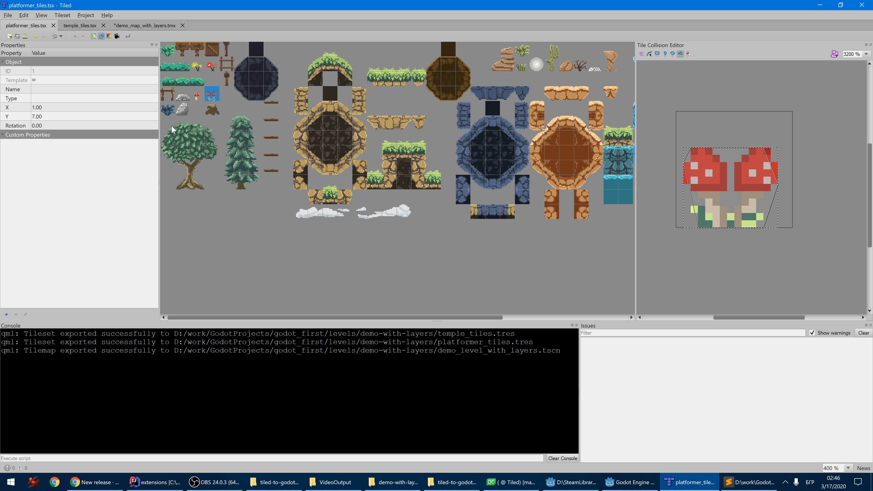
Export the tileset in Godot Tileset format as platformer_tiles.tres in the demo-with-layers folder, replacing the existing file.
{"action": "key", "text": "ctrl+shift+e"}
{"action": "left_click", "coordinate": [510, 335]}
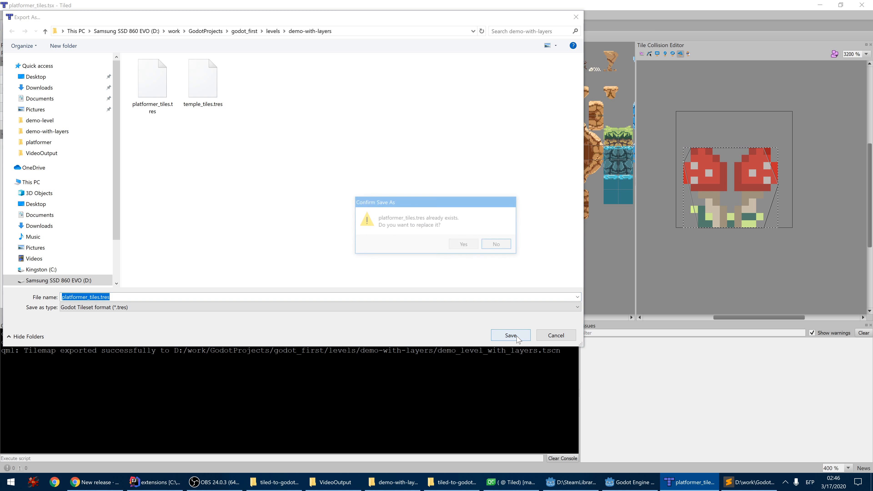
{"action": "left_click", "coordinate": [464, 244]}
Switch to Godot, reload the collision view of platformer_tiles.tres and examine the collision shape on the double-mushroom tile.
{"action": "left_click", "coordinate": [630, 482]}
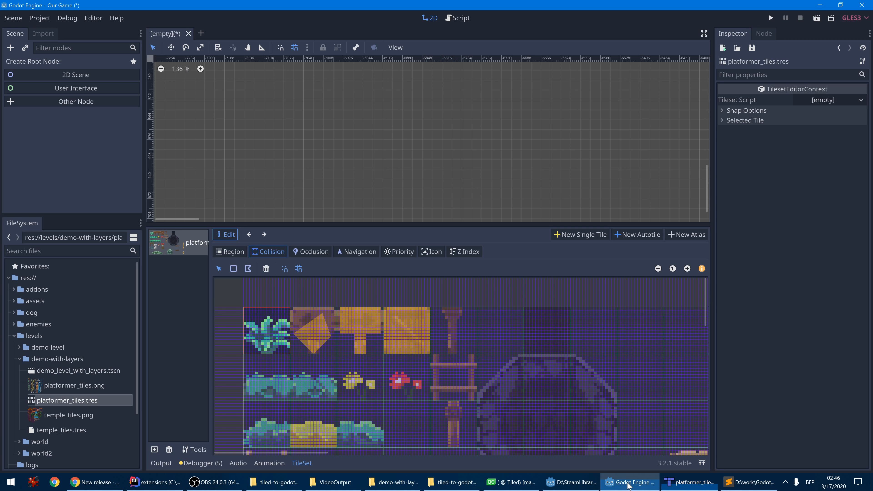
{"action": "left_click", "coordinate": [240, 253]}
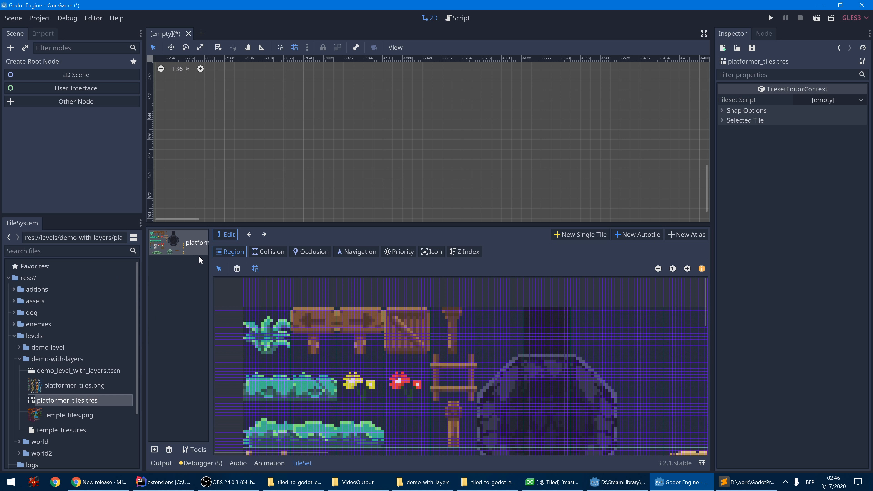
{"action": "left_click", "coordinate": [268, 251]}
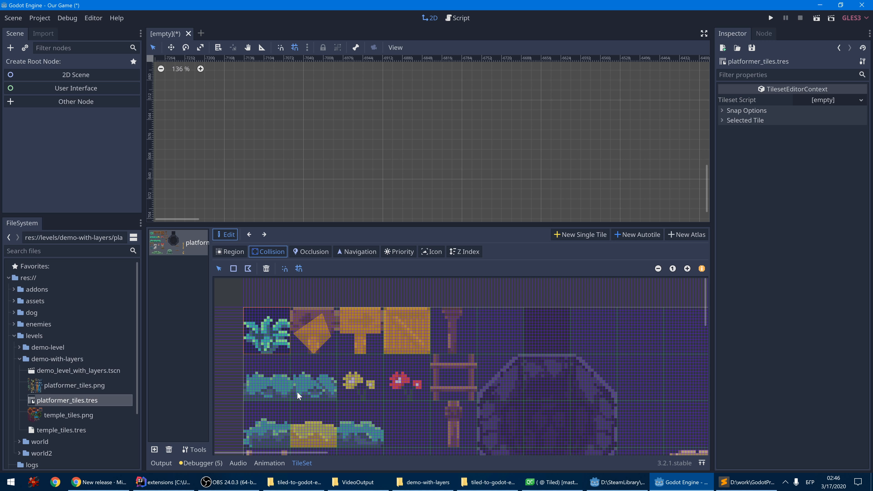
{"action": "scroll", "coordinate": [346, 304], "scroll_direction": "down", "scroll_amount": 5}
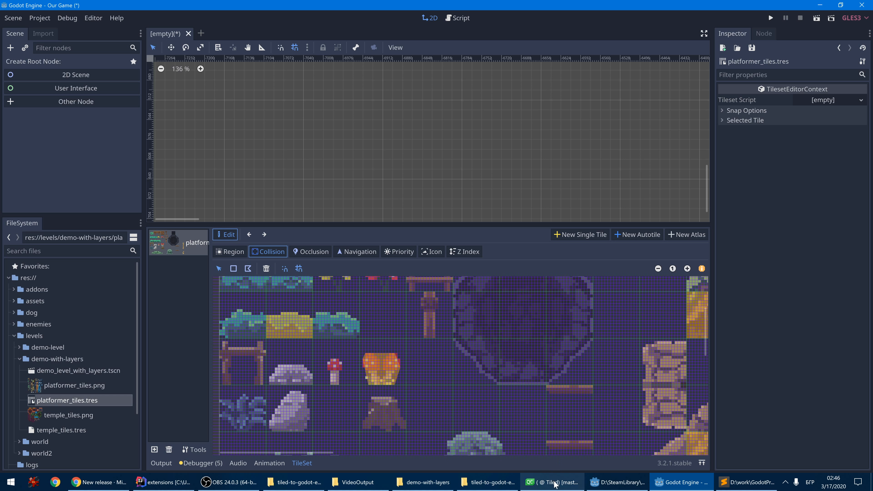
Relaunch Tiled from its open development project and enlarge the Console area.
{"action": "left_click", "coordinate": [552, 483]}
{"action": "left_click", "coordinate": [15, 425]}
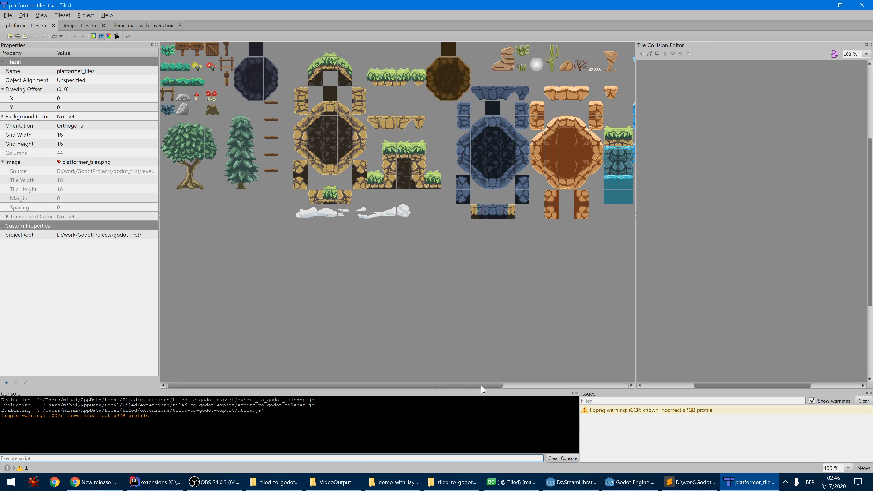
{"action": "left_click_drag", "start_coordinate": [490, 389], "coordinate": [489, 313]}
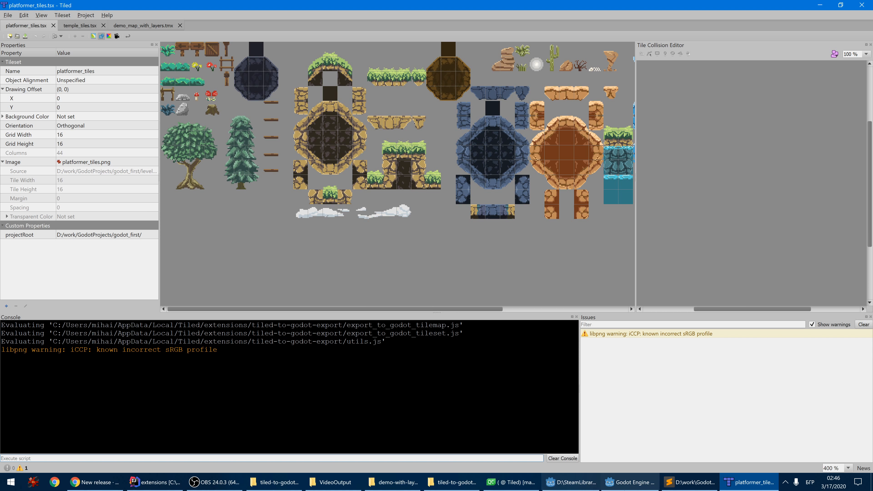
Switch to Godot, shrink the TileSet editor and open demo_level_with_layers.tscn to examine the exported level.
{"action": "left_click", "coordinate": [630, 483]}
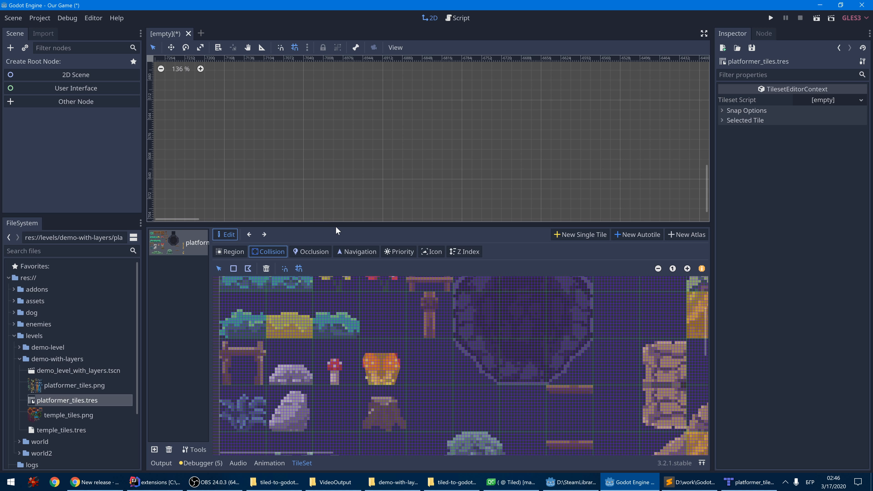
{"action": "left_click_drag", "start_coordinate": [337, 229], "coordinate": [375, 327]}
{"action": "scroll", "coordinate": [366, 253], "scroll_direction": "down", "scroll_amount": 2}
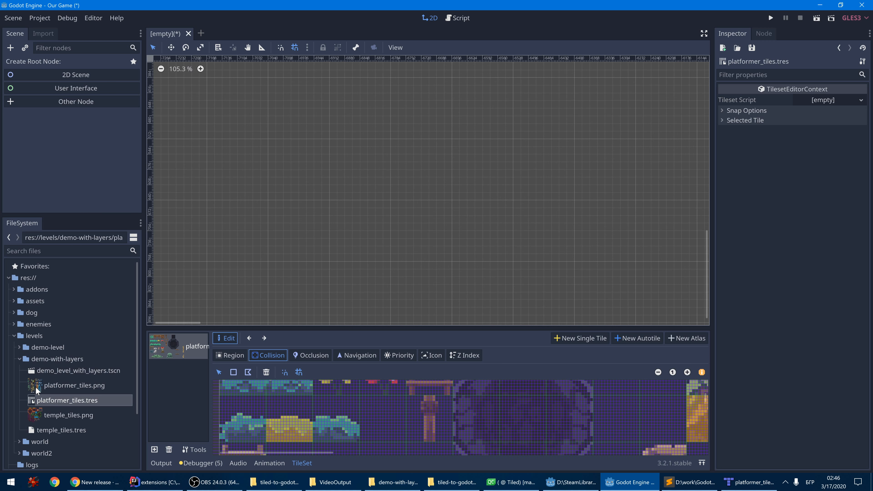
{"action": "double_click", "coordinate": [64, 374]}
{"action": "middle_click_drag", "start_coordinate": [609, 220], "coordinate": [281, 220]}
{"action": "middle_click_drag", "start_coordinate": [634, 229], "coordinate": [586, 199]}
{"action": "scroll", "coordinate": [357, 192], "scroll_direction": "down", "scroll_amount": 2}
{"action": "scroll", "coordinate": [357, 192], "scroll_direction": "down", "scroll_amount": 4}
{"action": "middle_click_drag", "start_coordinate": [357, 192], "coordinate": [342, 171]}
{"action": "middle_click_drag", "start_coordinate": [223, 247], "coordinate": [275, 246]}
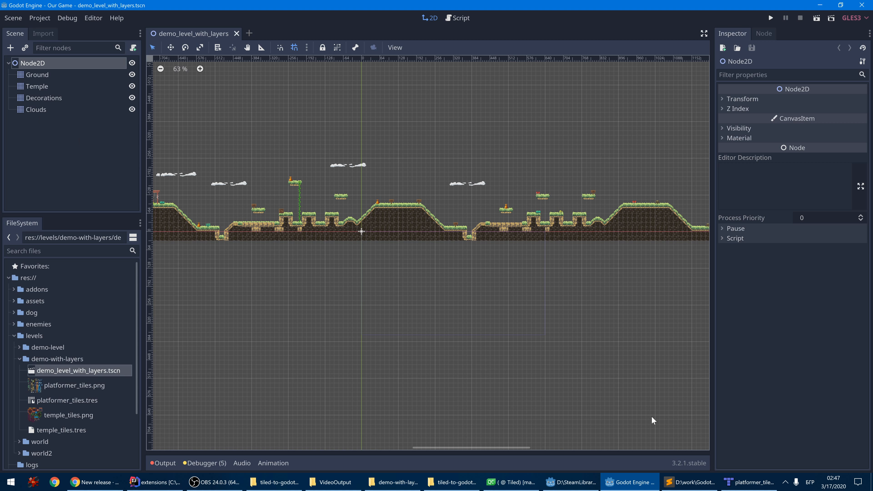
Compare the layers and scenery of demo_map_with_layers.tmx in Tiled with the exported scene's nodes and level in Godot.
{"action": "left_click", "coordinate": [749, 482]}
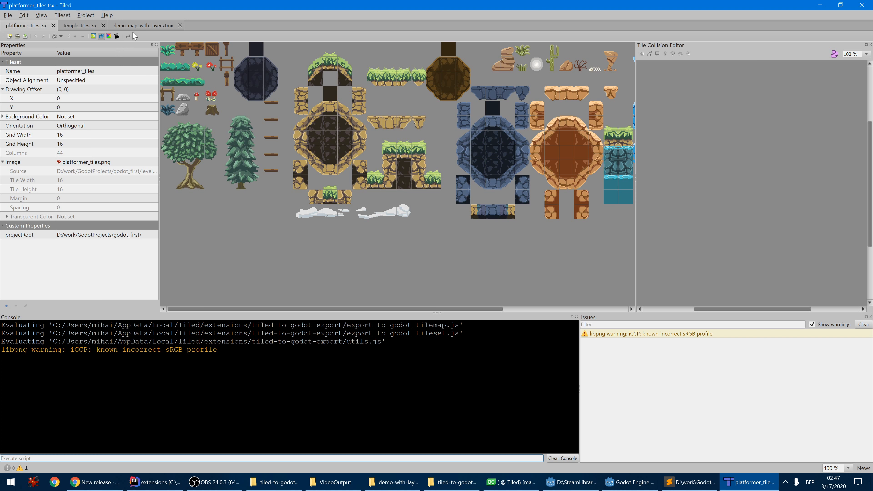
{"action": "left_click", "coordinate": [143, 26]}
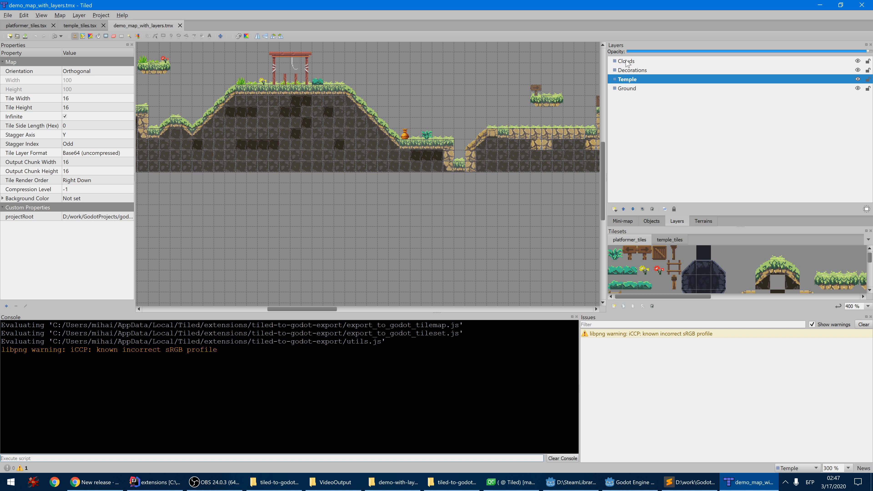
{"action": "left_click", "coordinate": [757, 486]}
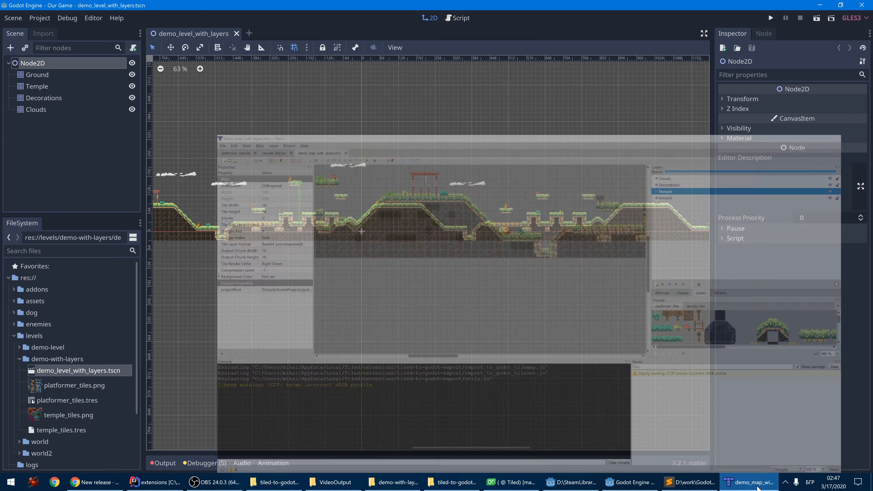
{"action": "left_click", "coordinate": [753, 482]}
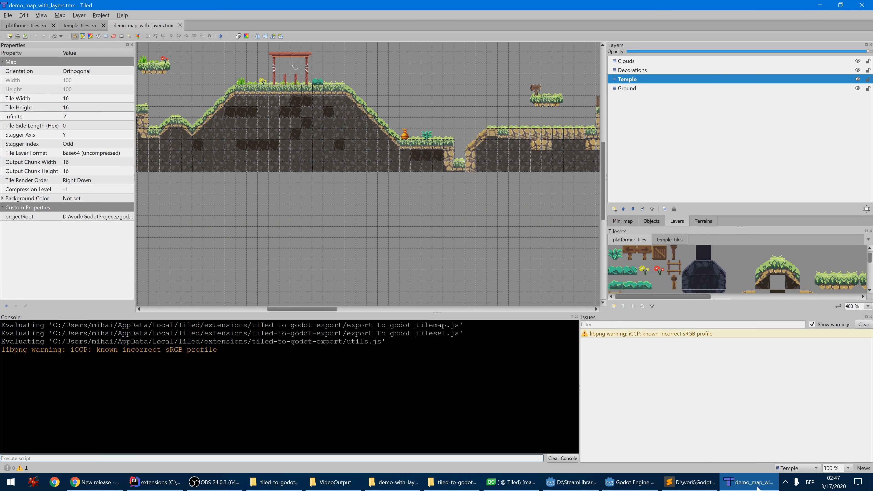
{"action": "left_click", "coordinate": [753, 483]}
{"action": "middle_click_drag", "start_coordinate": [236, 176], "coordinate": [411, 183]}
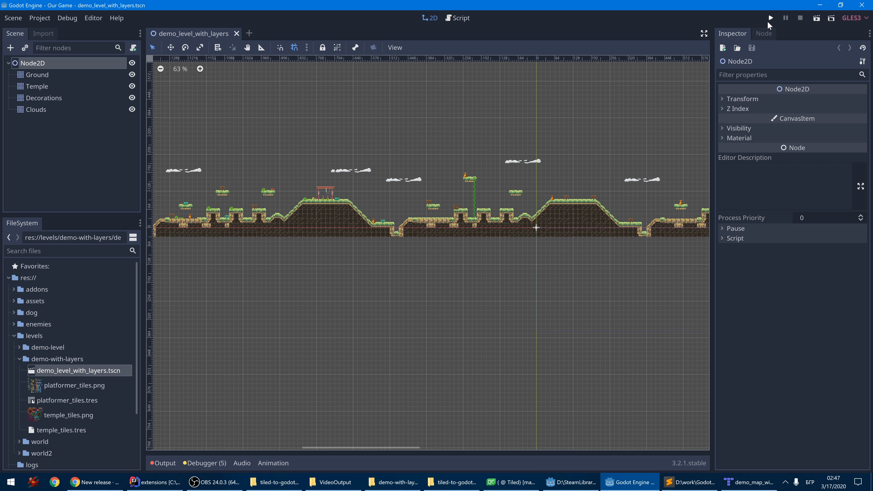
Run the game in a maximized window and test the level by running and jumping the character left and back right across the terrain.
{"action": "left_click", "coordinate": [770, 19]}
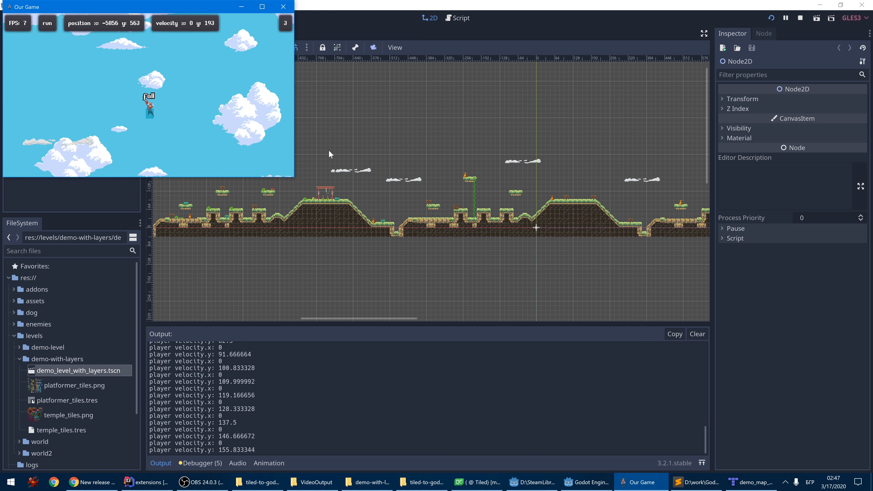
{"action": "left_click", "coordinate": [262, 7]}
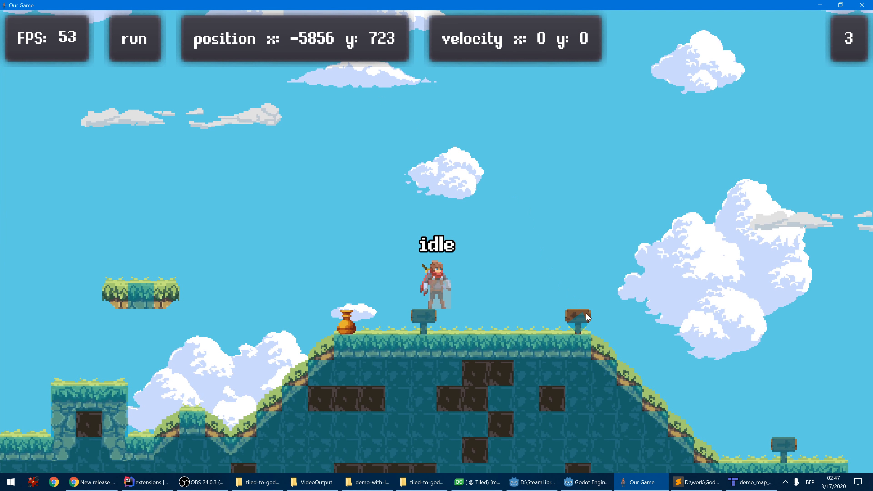
{"action": "key", "text": "Left"}
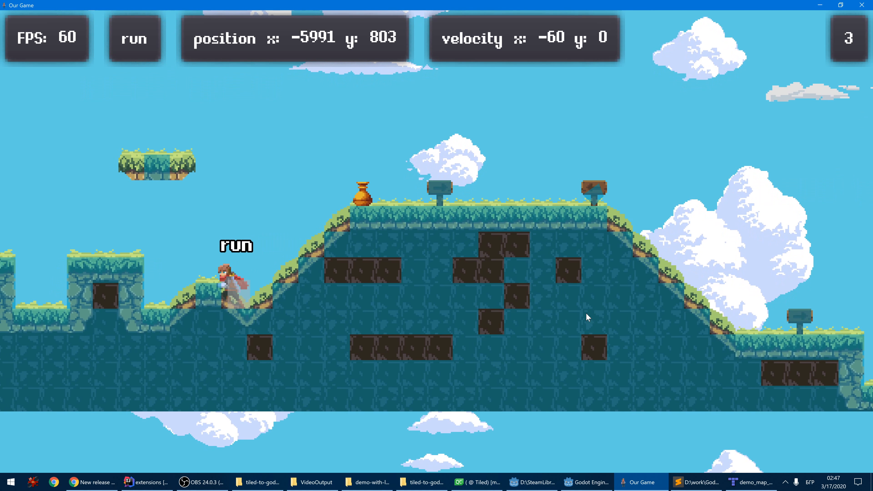
{"action": "key", "text": "space"}
{"action": "key", "text": "space"}
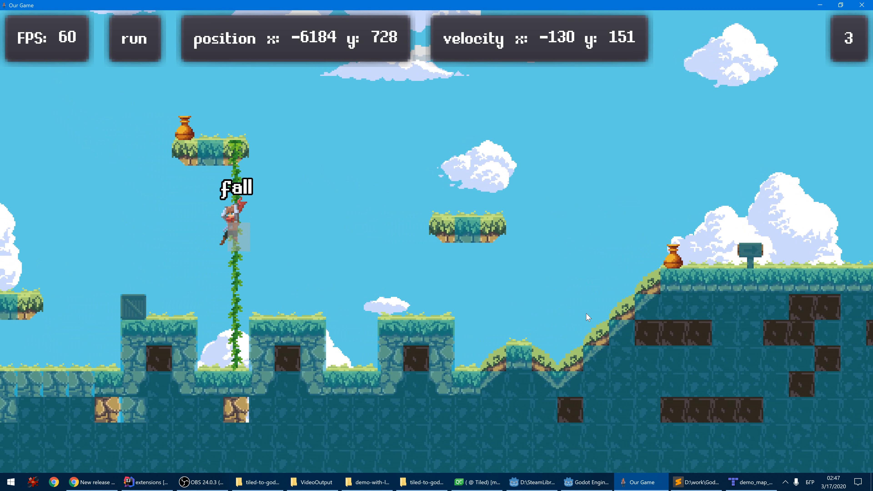
{"action": "key", "text": "space"}
{"action": "key", "text": "Right"}
{"action": "key", "text": "space"}
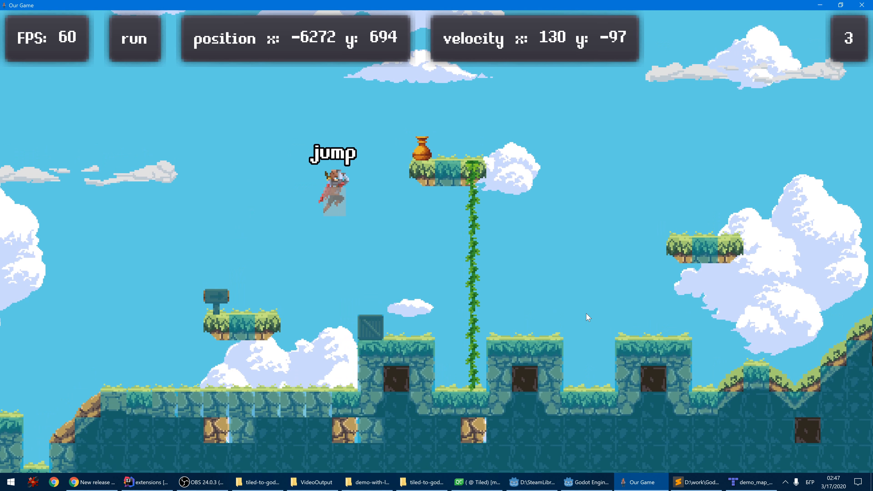
{"action": "key", "text": "space"}
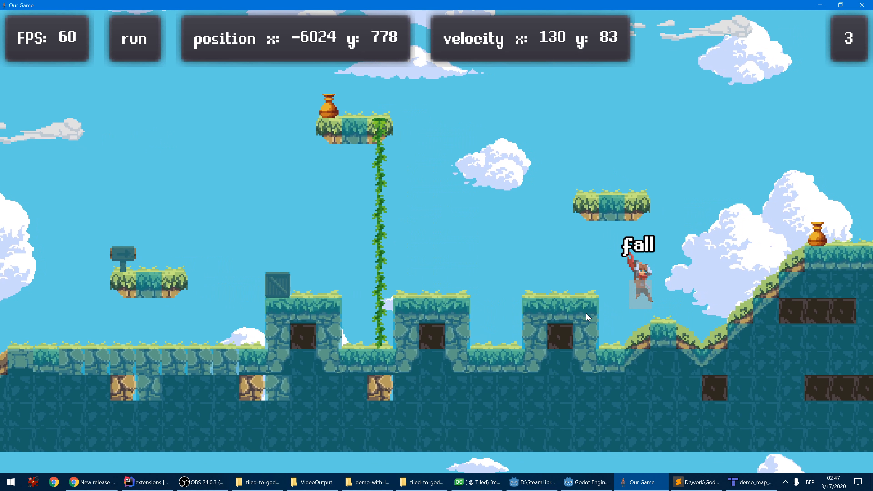
Jump the character right onto the grassy hilltop, and return left in jumps toward the floating platform.
{"action": "key", "text": "space"}
{"action": "key", "text": "space"}
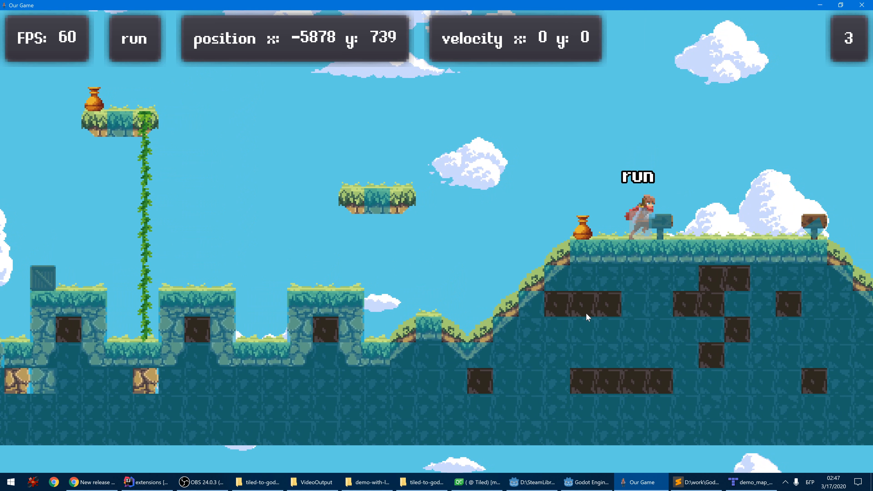
{"action": "key", "text": "space"}
{"action": "key", "text": "Left"}
{"action": "key", "text": "space"}
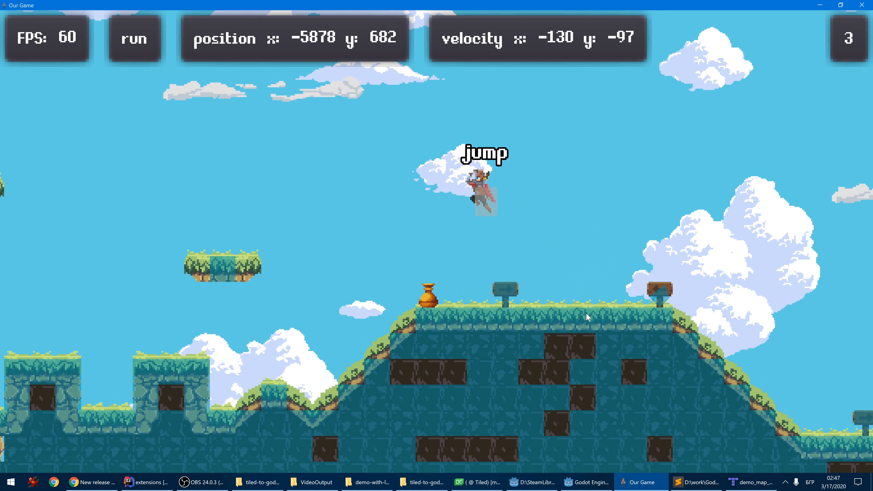
{"action": "key", "text": "Left"}
{"action": "key", "text": "space"}
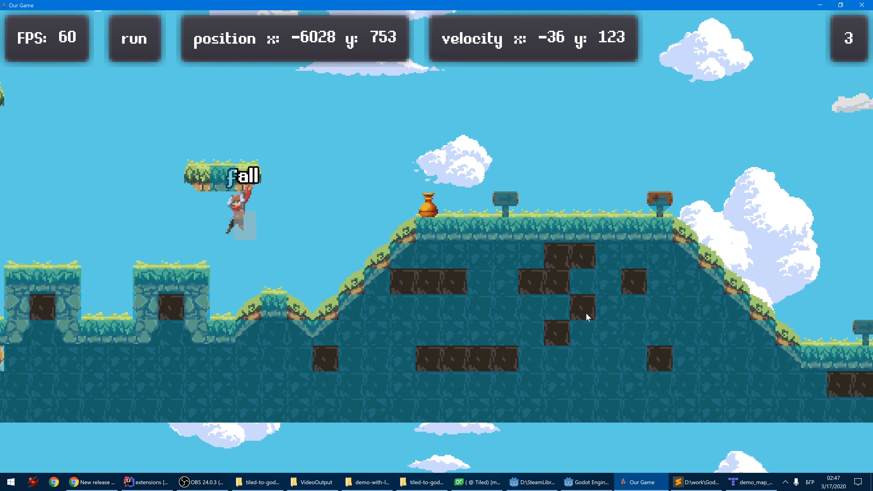
Test the floating grass platform's collision by jumping the character at it from the stone blocks on either side.
{"action": "key", "text": "space"}
{"action": "key", "text": "Left"}
{"action": "key", "text": "space"}
{"action": "key", "text": "Right"}
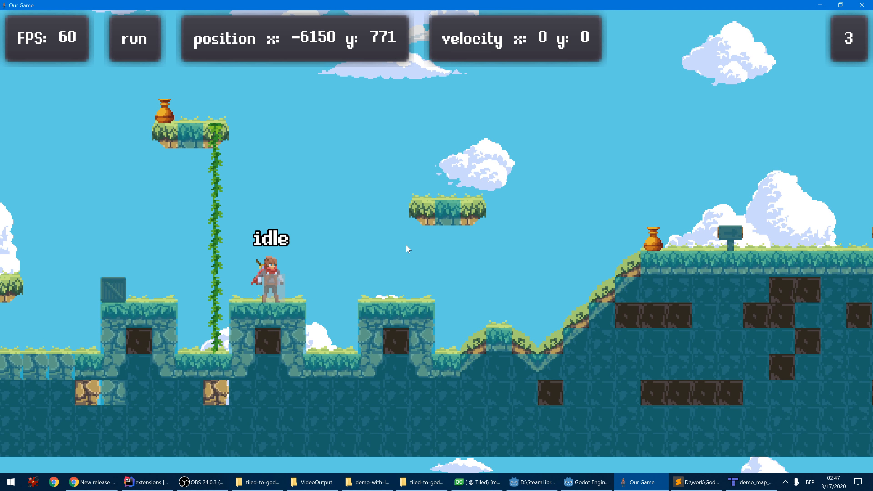
{"action": "key", "text": "Right"}
{"action": "key", "text": "space"}
{"action": "key", "text": "Left"}
{"action": "key", "text": "Right"}
{"action": "key", "text": "space"}
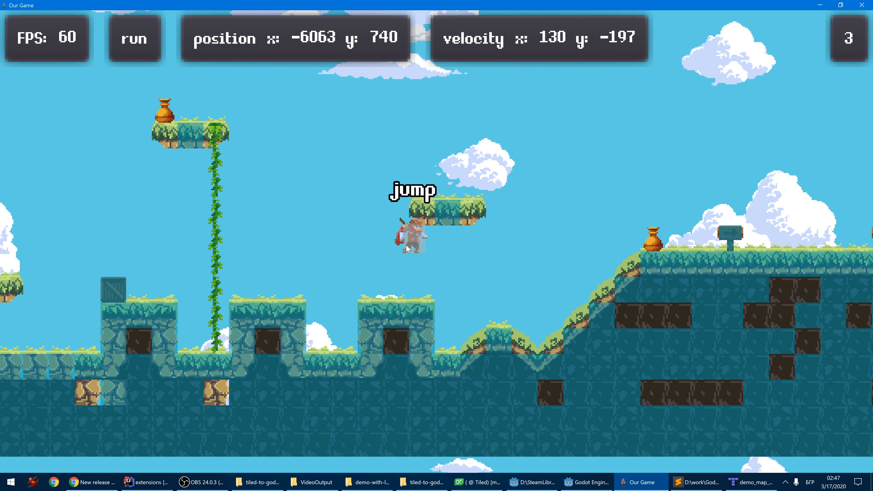
{"action": "key", "text": "Left"}
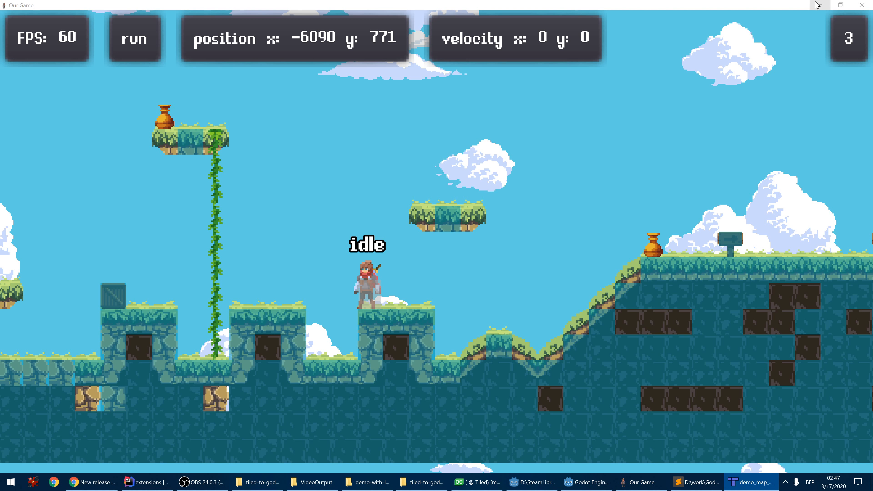
Switch to Tiled, enlarge the Tilesets area of the layered map and open the platformer_tiles.tsx tileset.
{"action": "left_click", "coordinate": [759, 483]}
{"action": "scroll", "coordinate": [292, 131], "scroll_direction": "up", "scroll_amount": 5, "text": "ctrl"}
{"action": "middle_click_drag", "start_coordinate": [306, 93], "coordinate": [520, 210]}
{"action": "scroll", "coordinate": [513, 171], "scroll_direction": "down", "scroll_amount": 3, "text": "ctrl"}
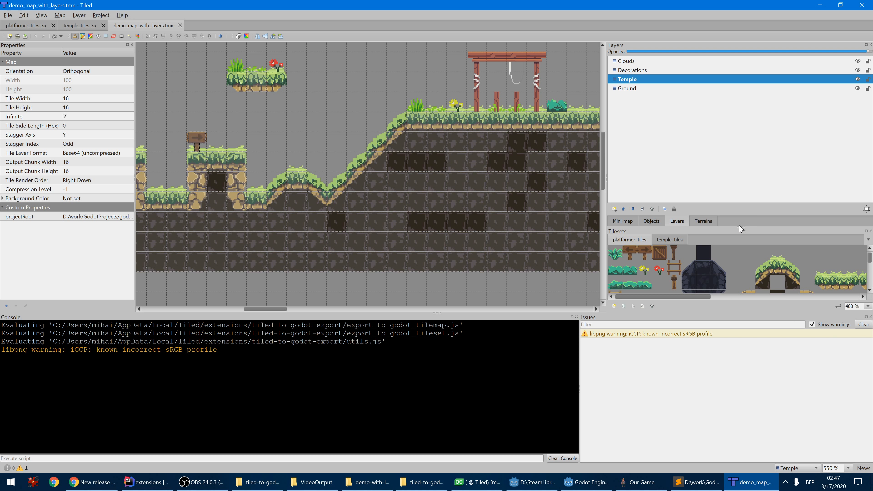
{"action": "left_click_drag", "start_coordinate": [743, 227], "coordinate": [729, 107]}
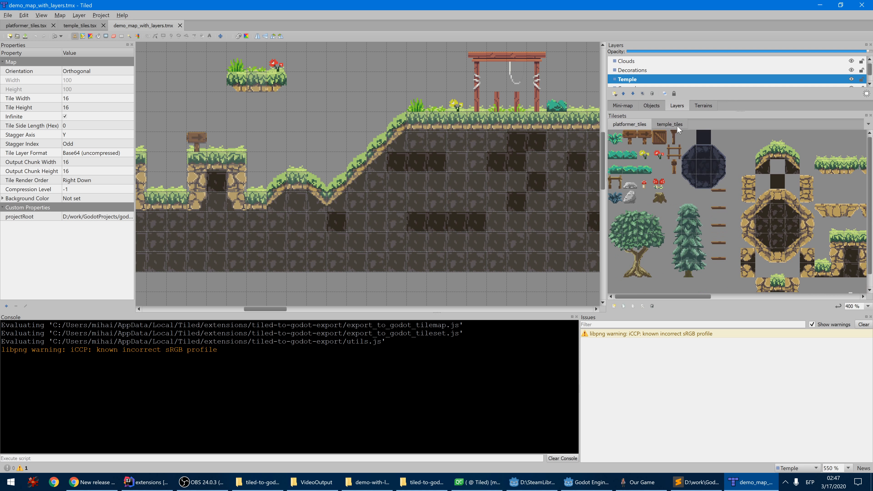
{"action": "left_click", "coordinate": [82, 27]}
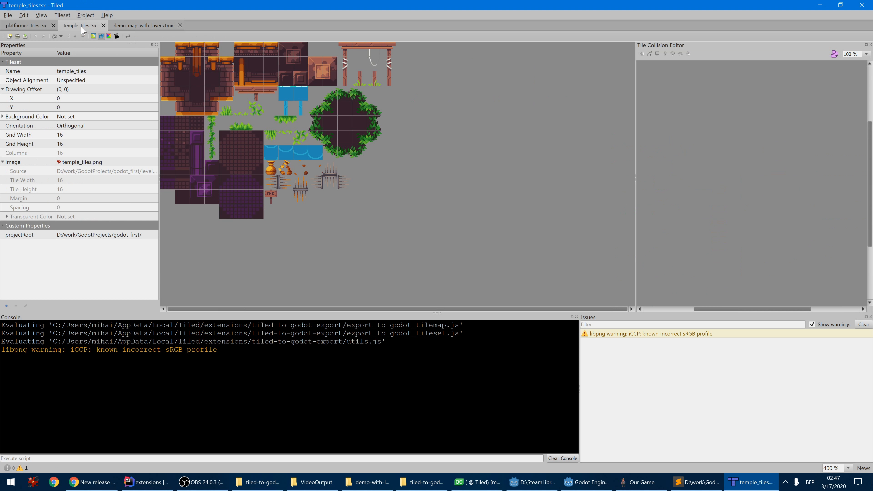
{"action": "left_click", "coordinate": [22, 27]}
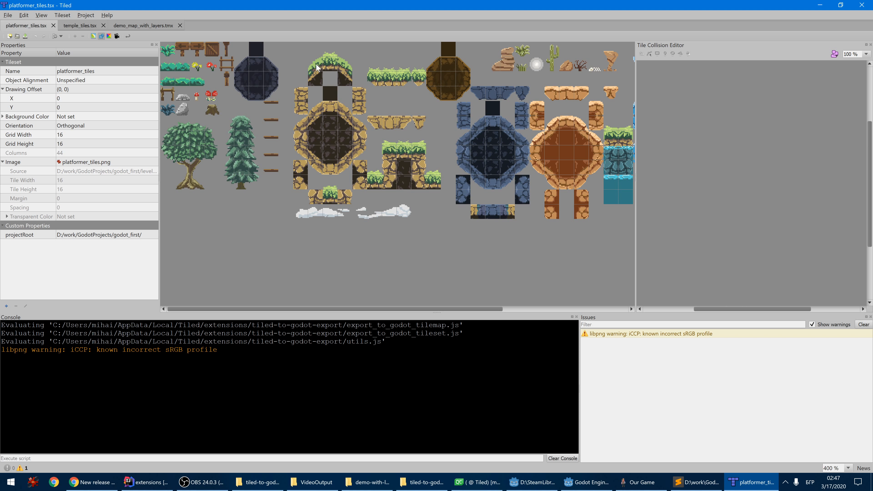
Draw a five-point collision polygon on the left end tile of the floating grass platform, cutting off its lower-left corner diagonally.
{"action": "left_click", "coordinate": [380, 81]}
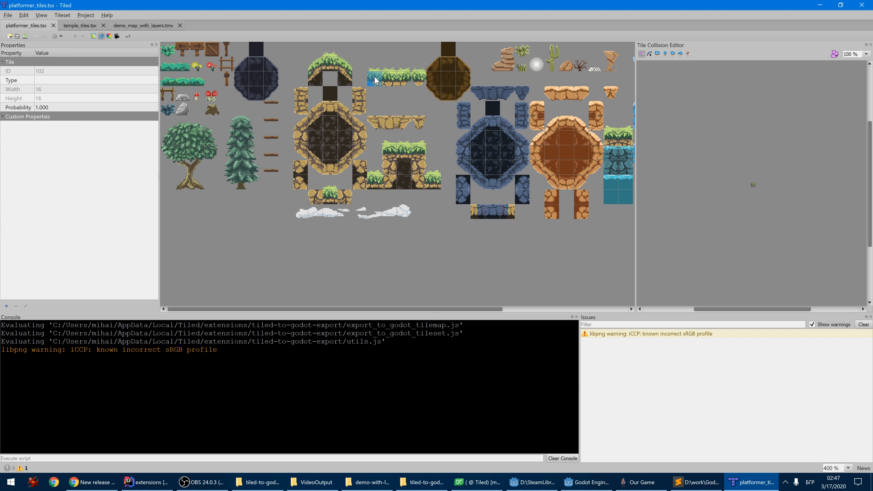
{"action": "left_click", "coordinate": [657, 486]}
{"action": "left_click", "coordinate": [658, 487]}
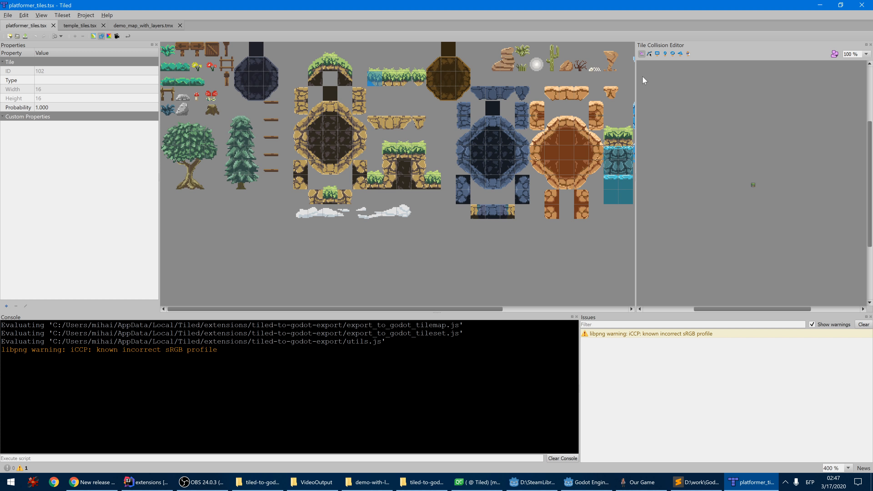
{"action": "scroll", "coordinate": [736, 163], "scroll_direction": "up", "scroll_amount": 9, "text": "ctrl"}
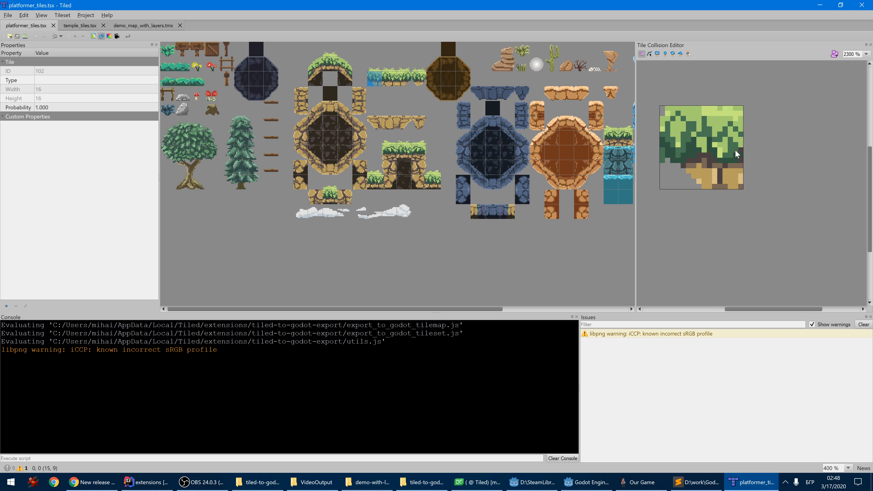
{"action": "left_click", "coordinate": [679, 54]}
{"action": "scroll", "coordinate": [695, 109], "scroll_direction": "up", "scroll_amount": 1, "text": "ctrl"}
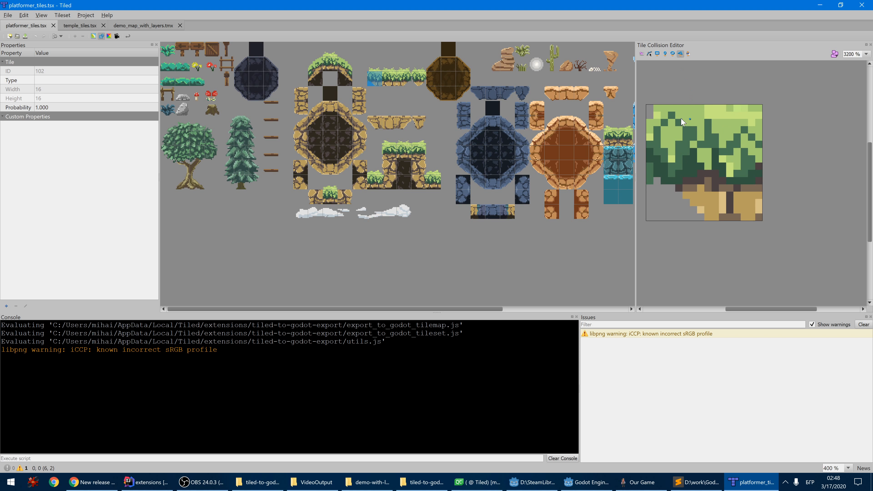
{"action": "middle_click_drag", "start_coordinate": [681, 118], "coordinate": [707, 114]}
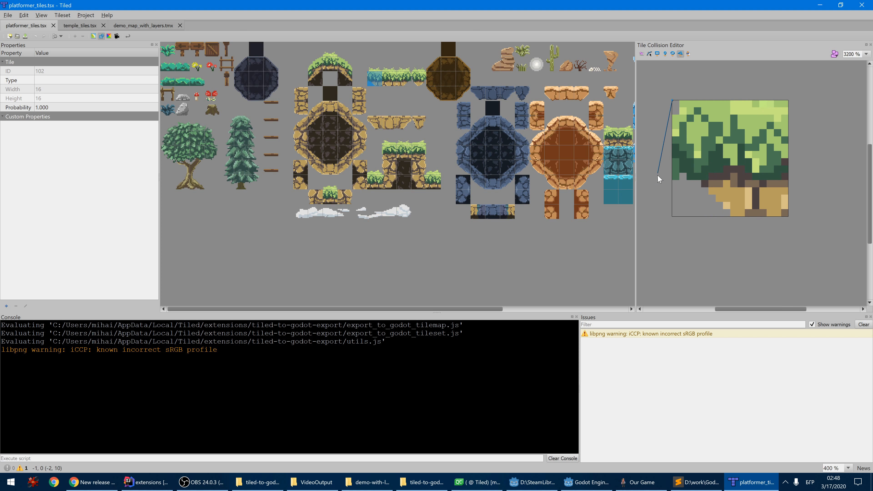
{"action": "left_click", "coordinate": [675, 165]}
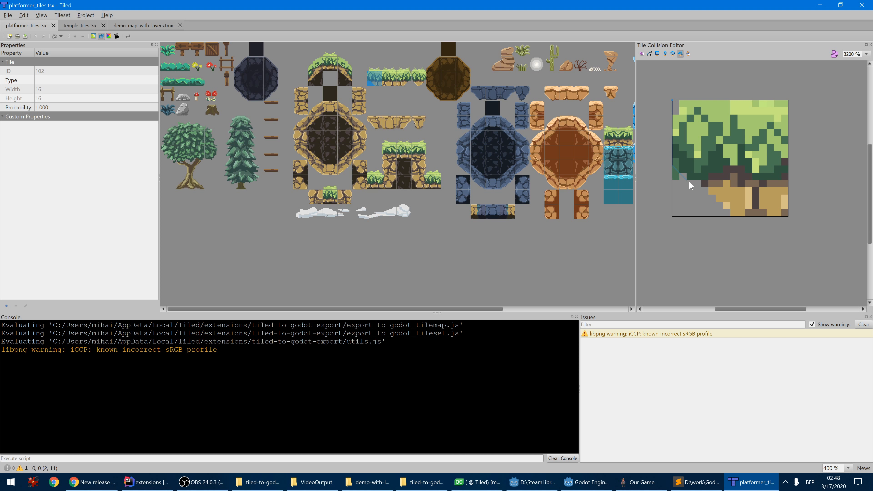
{"action": "left_click", "coordinate": [735, 215]}
{"action": "left_click", "coordinate": [788, 216]}
{"action": "left_click", "coordinate": [787, 101]}
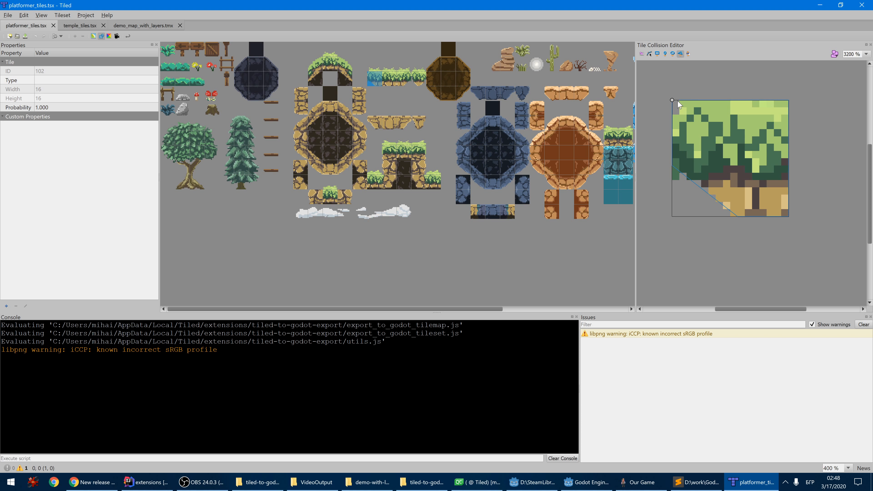
{"action": "left_click", "coordinate": [674, 100]}
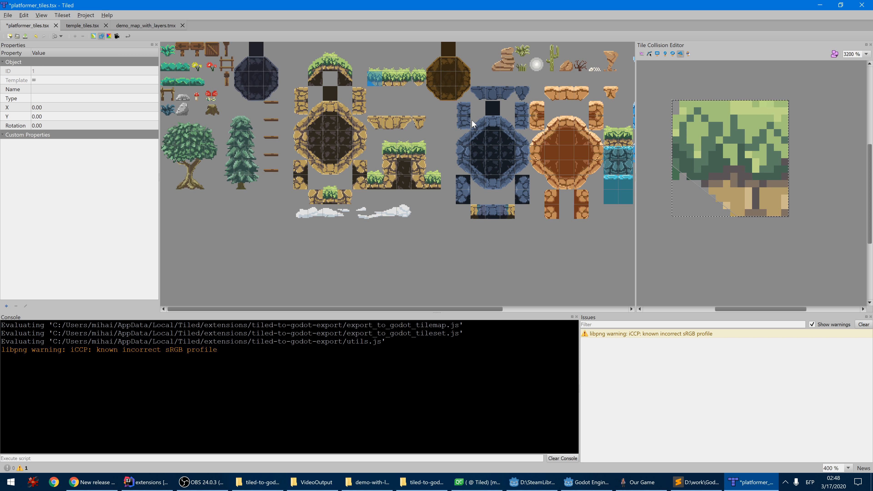
{"action": "scroll", "coordinate": [751, 143], "scroll_direction": "up", "scroll_amount": 1, "text": "ctrl"}
{"action": "scroll", "coordinate": [737, 141], "scroll_direction": "down", "scroll_amount": 1, "text": "ctrl"}
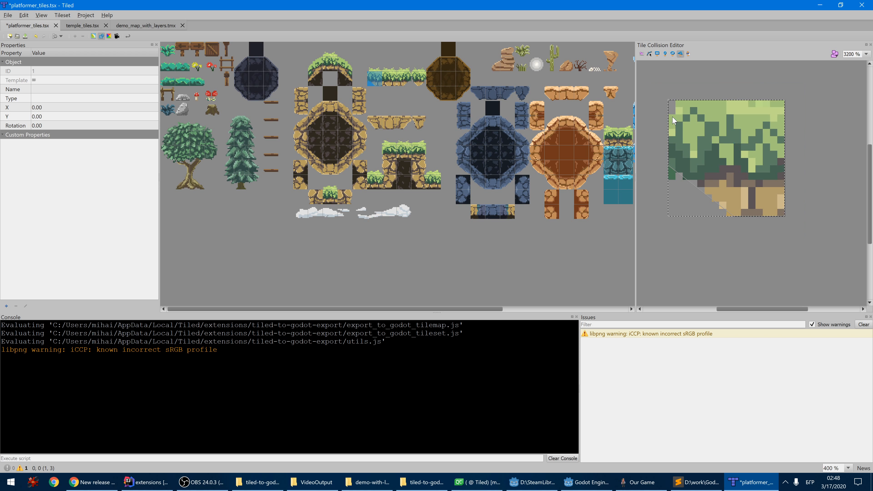
Copy the grass tile's collision polygon to the left end tile of the orange stone platform, aligned with the tile at X 0, Y 0.
{"action": "left_click", "coordinate": [641, 54]}
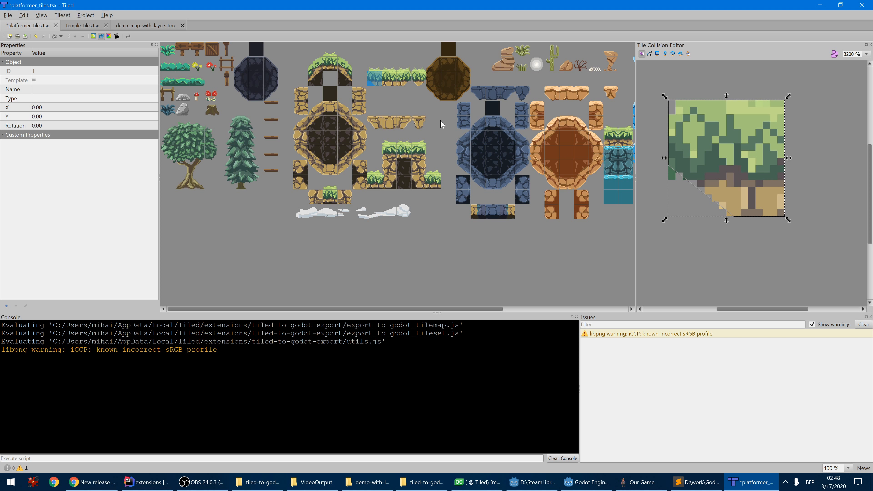
{"action": "left_click", "coordinate": [554, 94]}
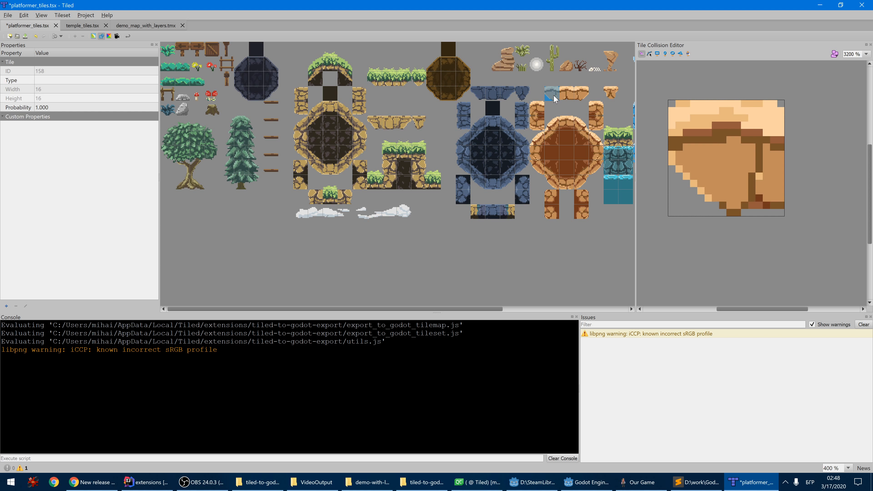
{"action": "key", "text": "ctrl+v"}
{"action": "left_click_drag", "start_coordinate": [802, 208], "coordinate": [739, 123]}
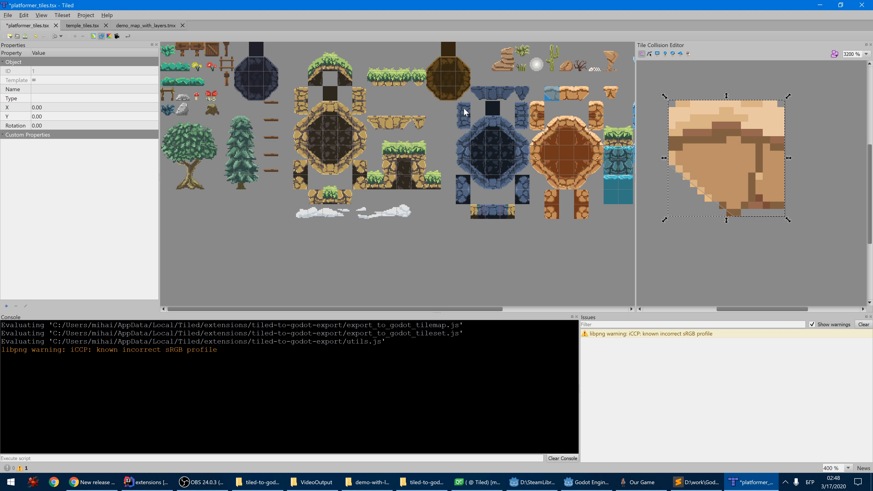
Paste the collision polygon onto the left end tile of the brown stone platform and align it at X 0, Y 0.
{"action": "left_click", "coordinate": [375, 124]}
{"action": "key", "text": "ctrl+v"}
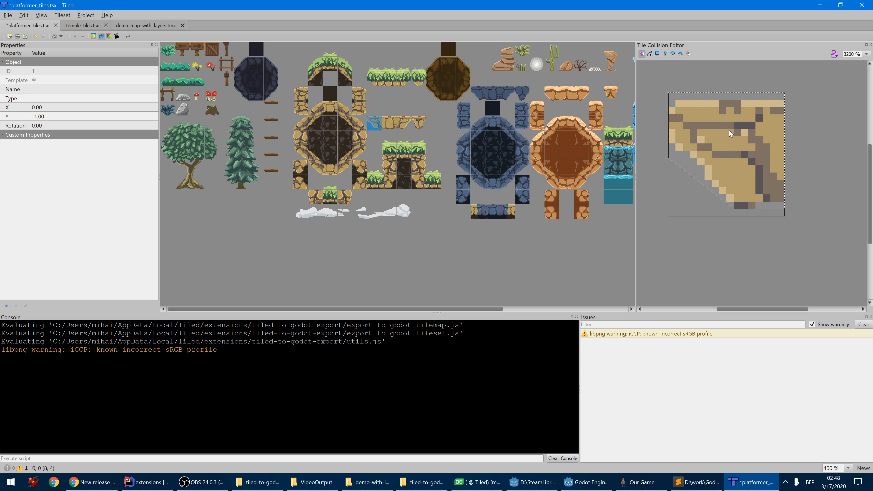
{"action": "left_click", "coordinate": [708, 113]}
{"action": "left_click", "coordinate": [695, 178]}
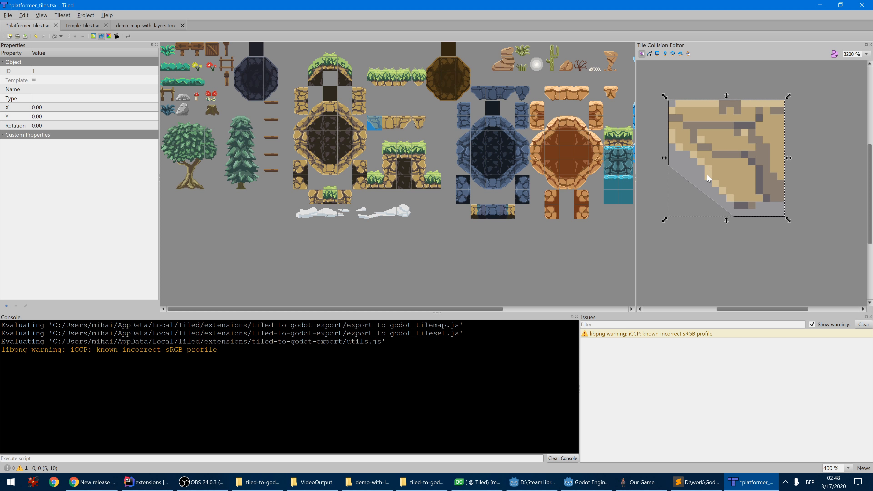
Edit the brown stone tile's polygon, raising its lower-left point and both bottom points to follow the rock's outline.
{"action": "left_click", "coordinate": [649, 53]}
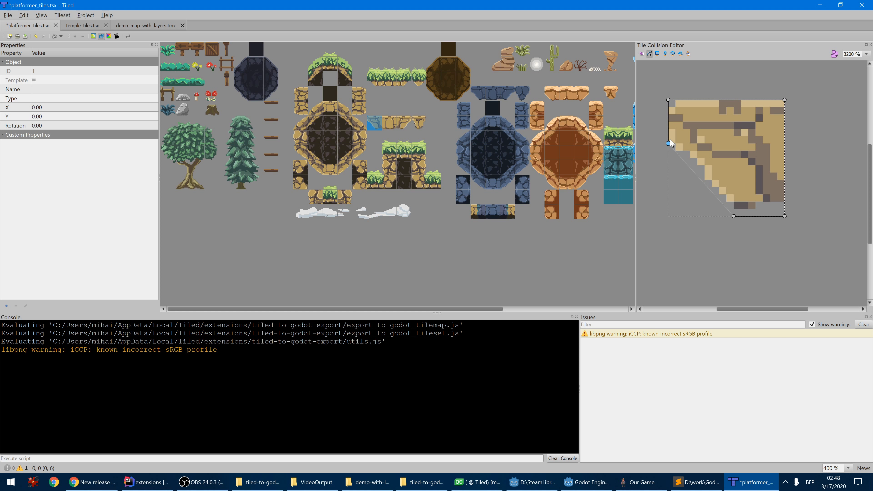
{"action": "left_click_drag", "start_coordinate": [668, 165], "coordinate": [668, 136]}
{"action": "left_click_drag", "start_coordinate": [734, 216], "coordinate": [734, 208]}
{"action": "left_click_drag", "start_coordinate": [785, 216], "coordinate": [734, 201]}
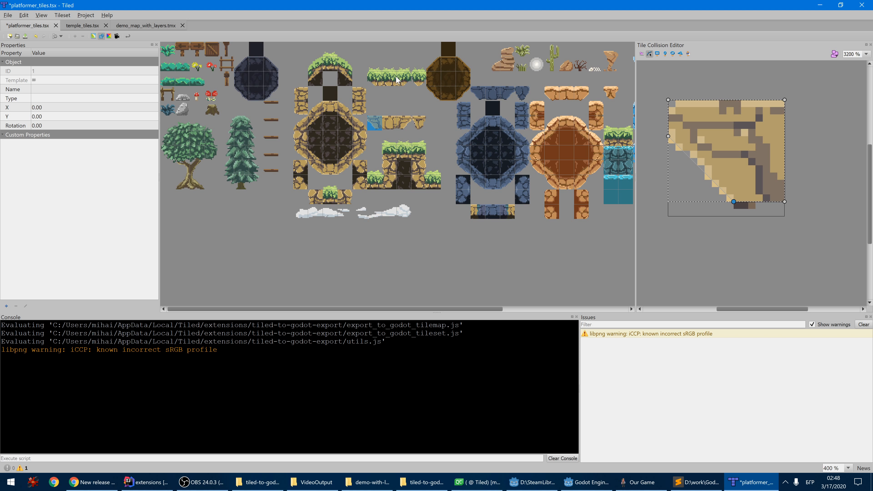
Check the left grass tile's polygon points and draw a five-point collision polygon on the right end tile, cutting off its lower-right corner.
{"action": "left_click", "coordinate": [375, 78]}
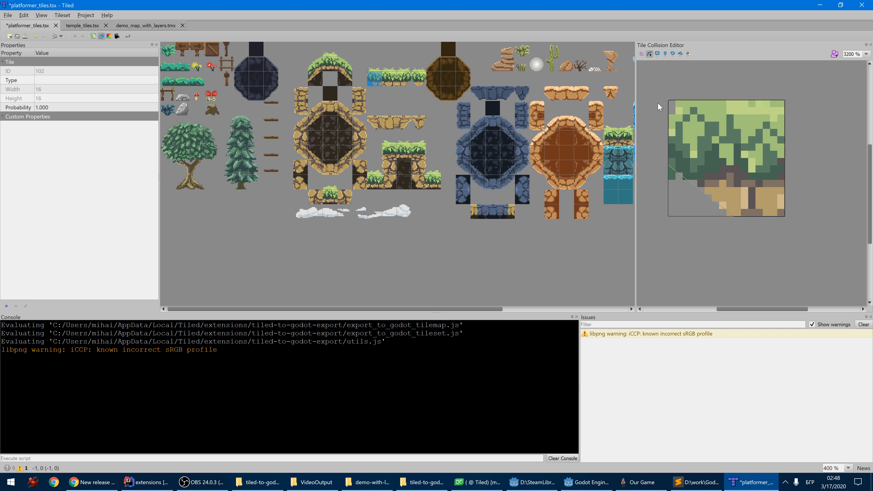
{"action": "left_click_drag", "start_coordinate": [657, 88], "coordinate": [809, 275]}
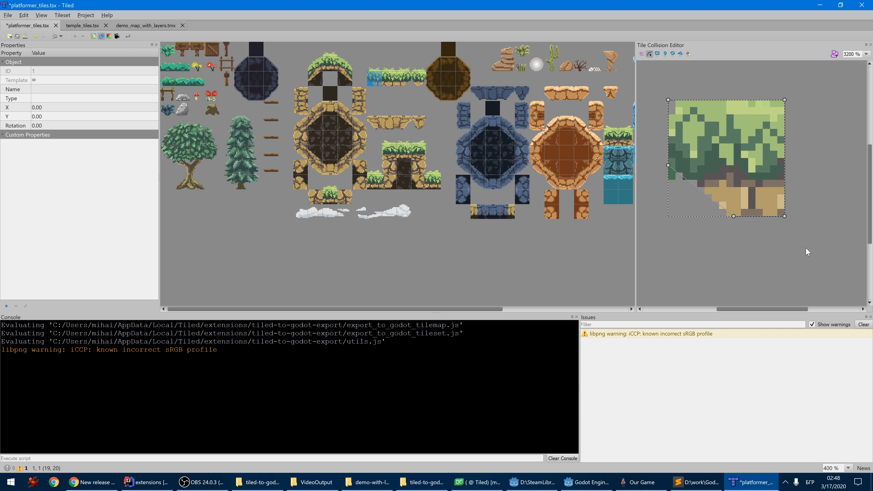
{"action": "left_click", "coordinate": [404, 79]}
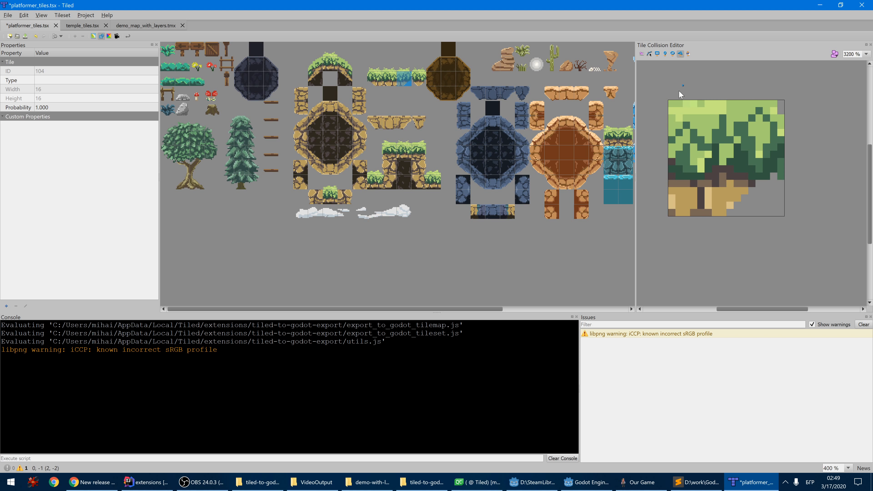
{"action": "left_click", "coordinate": [669, 216]}
{"action": "left_click", "coordinate": [726, 216]}
{"action": "left_click", "coordinate": [784, 150]}
{"action": "left_click", "coordinate": [784, 100]}
{"action": "left_click", "coordinate": [668, 100]}
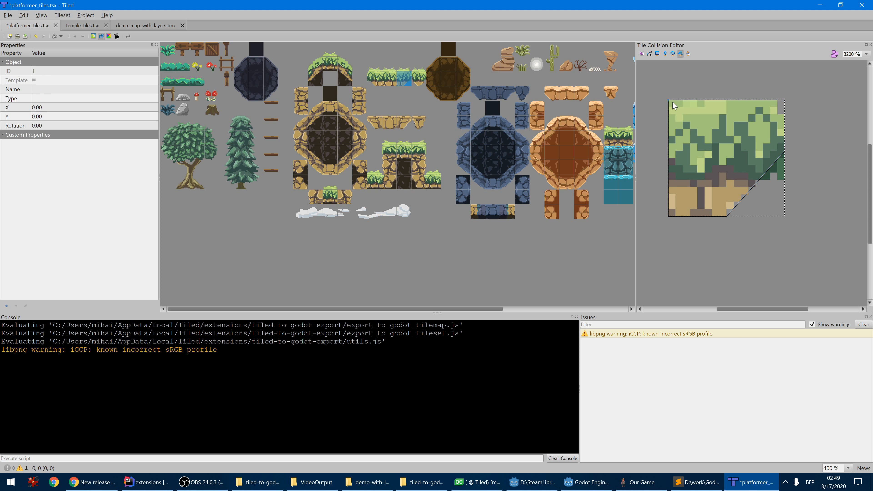
Save the tileset and export it in Godot Tileset format as platformer_tiles.tres in demo-with-layers, replacing the existing file.
{"action": "key", "text": "ctrl+s"}
{"action": "key", "text": "ctrl+shift+e"}
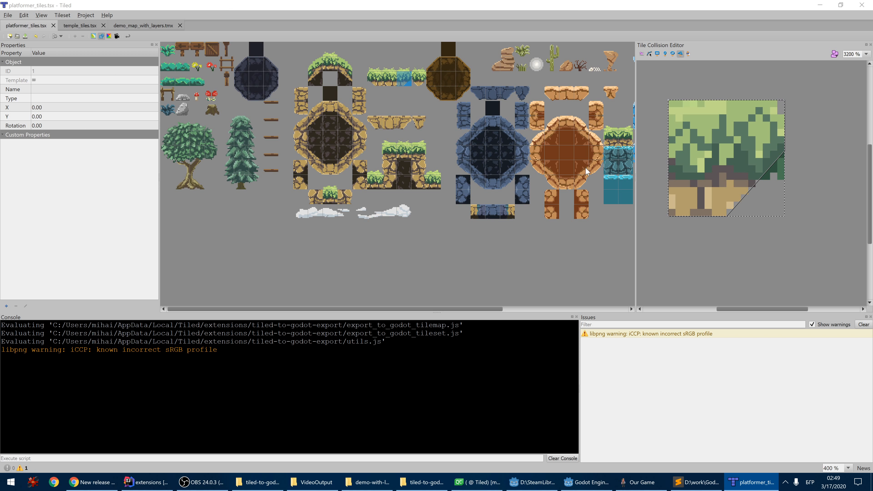
{"action": "left_click", "coordinate": [508, 336]}
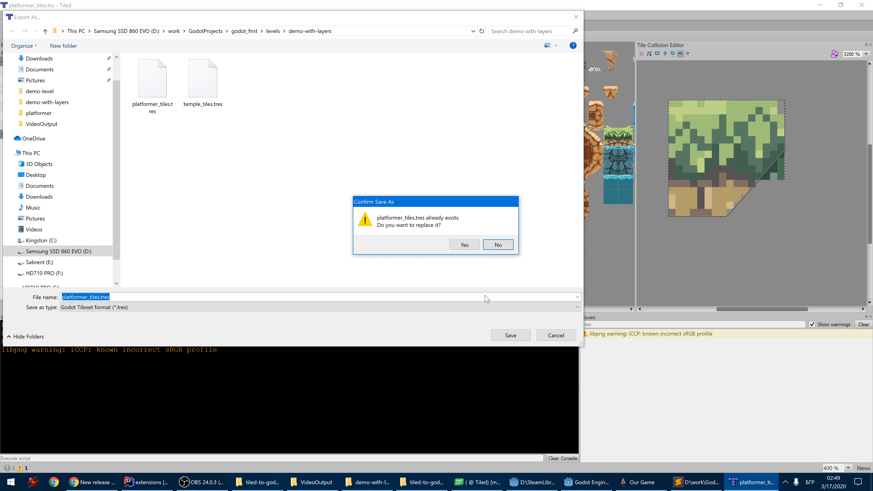
{"action": "left_click", "coordinate": [458, 247]}
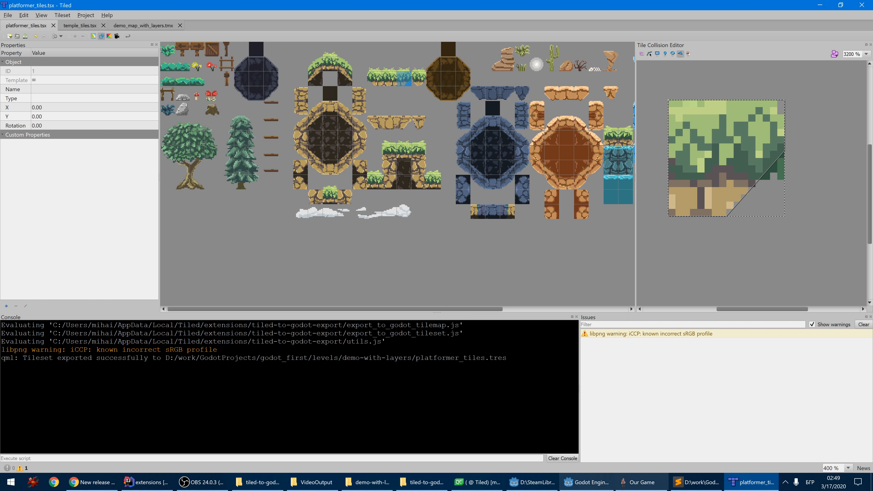
Switch to the running game, reset the player to the spawn point, and run and jump toward the stone pillars.
{"action": "left_click", "coordinate": [633, 482]}
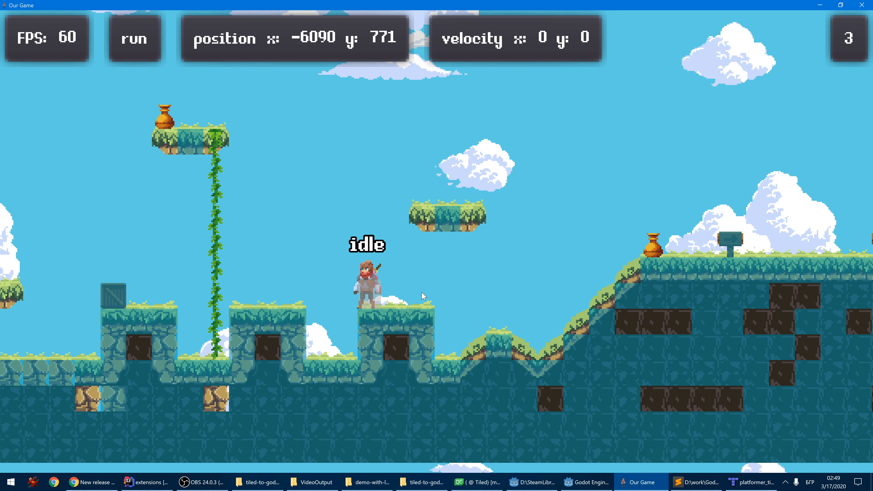
{"action": "key", "text": "shift"}
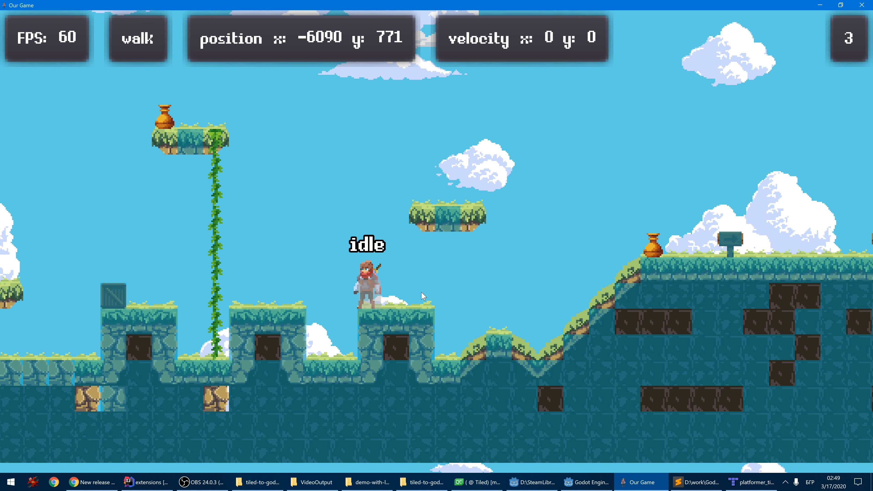
{"action": "key", "text": "r"}
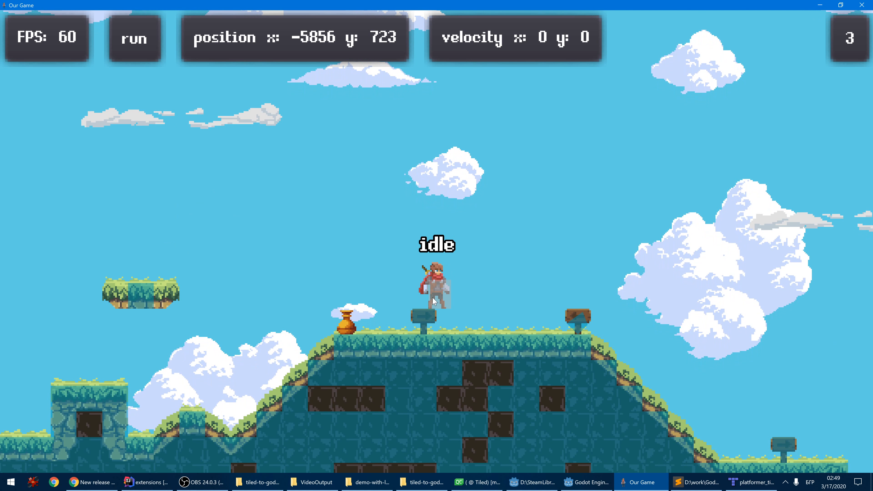
{"action": "key", "text": "Left"}
{"action": "key", "text": "space"}
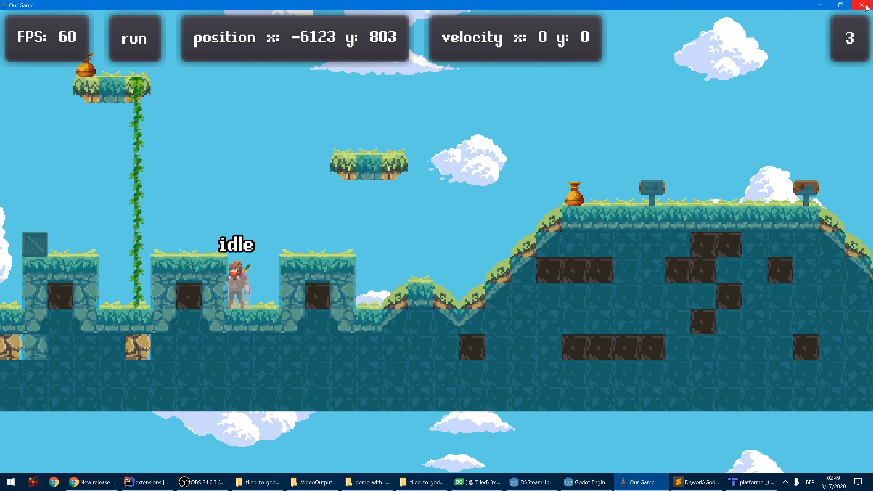
Close the running game, switch to Godot, relaunch the project and maximize the game window.
{"action": "left_click", "coordinate": [864, 5]}
{"action": "left_click", "coordinate": [629, 482]}
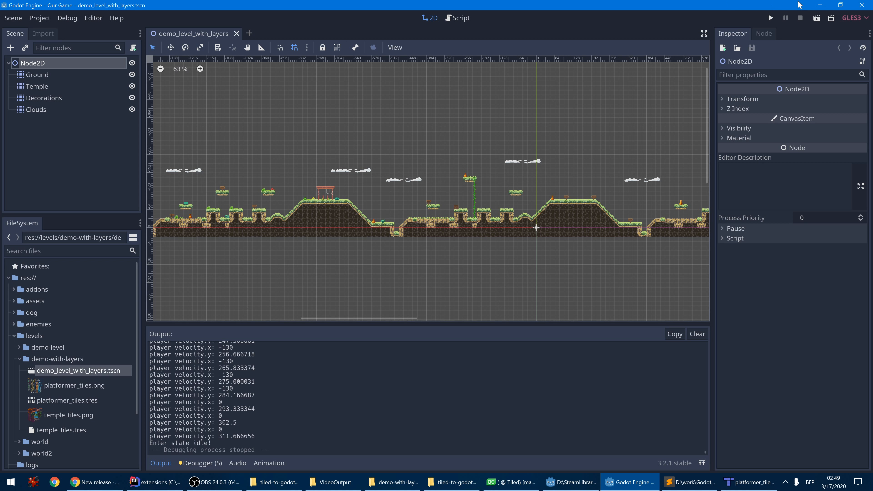
{"action": "left_click", "coordinate": [772, 18]}
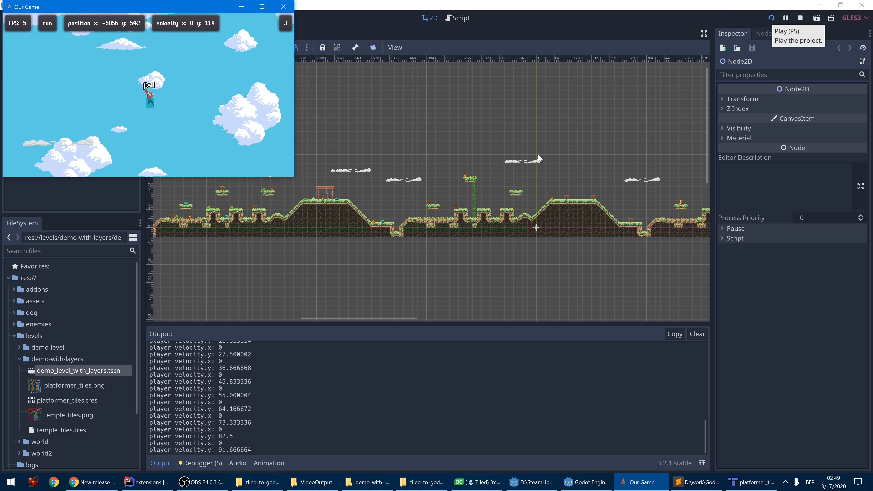
{"action": "left_click", "coordinate": [262, 7]}
Test the floating grass platform's left edge by jumping the player around and against it, and reset the player.
{"action": "key", "text": "Left"}
{"action": "key", "text": "space"}
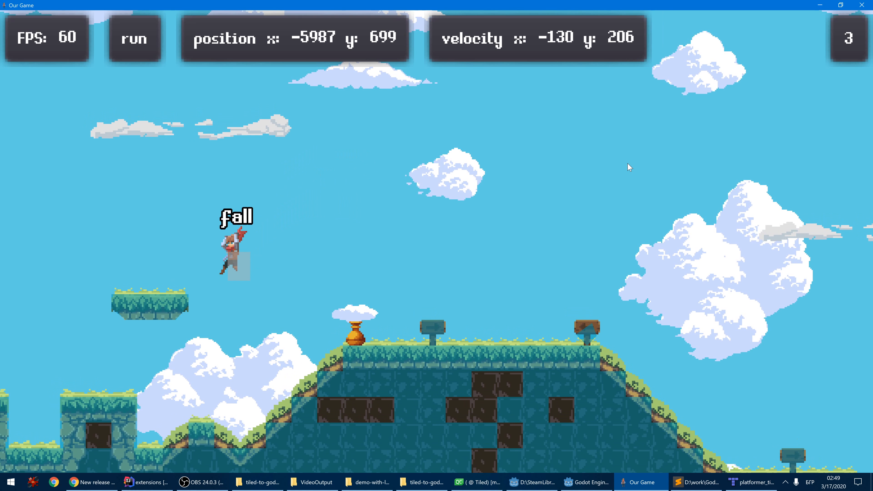
{"action": "key", "text": "space"}
{"action": "key", "text": "Right"}
{"action": "key", "text": "space"}
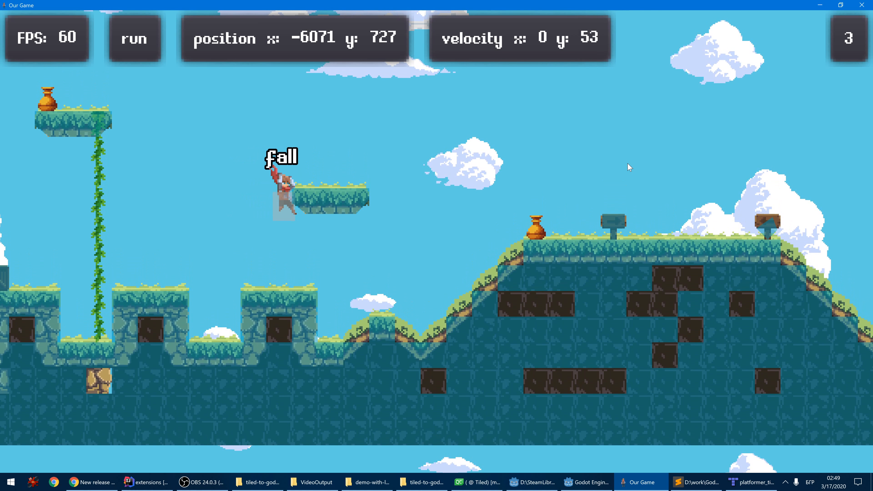
{"action": "key", "text": "Left"}
{"action": "key", "text": "r"}
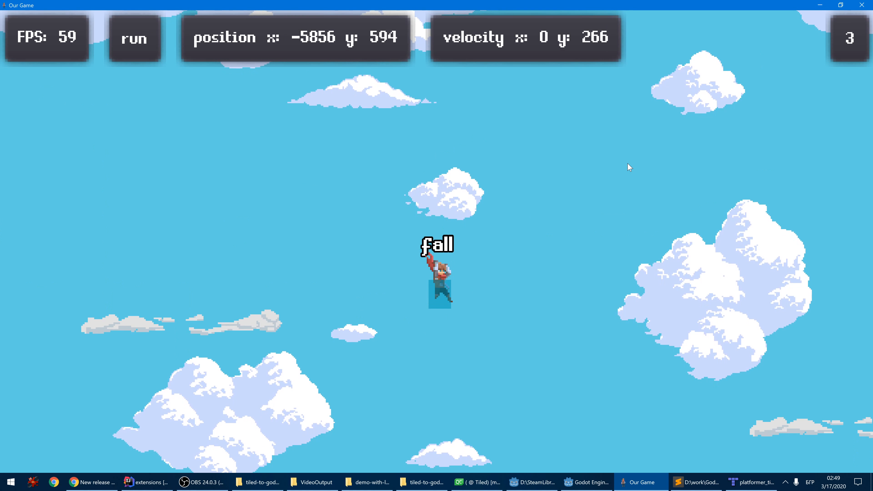
Land the player on the floating grass platform and test standing and jumping on top of it.
{"action": "key", "text": "Left"}
{"action": "key", "text": "space"}
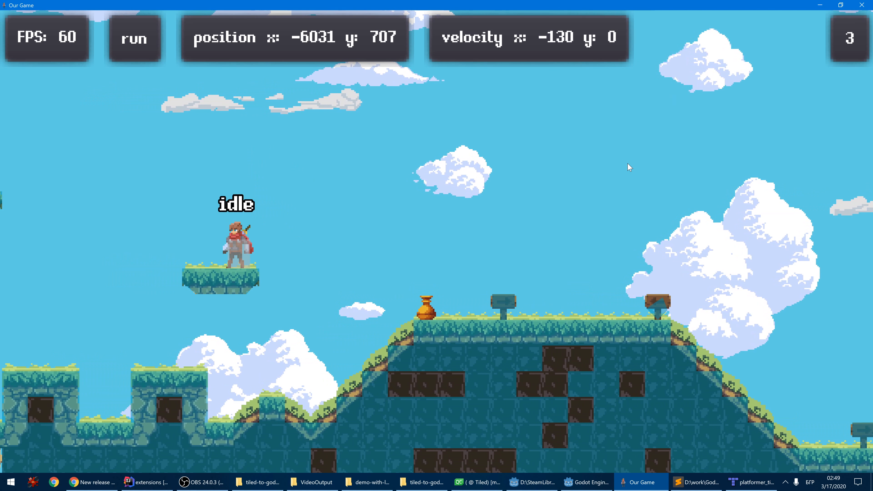
{"action": "key", "text": "space"}
{"action": "key", "text": "Right"}
{"action": "key", "text": "space"}
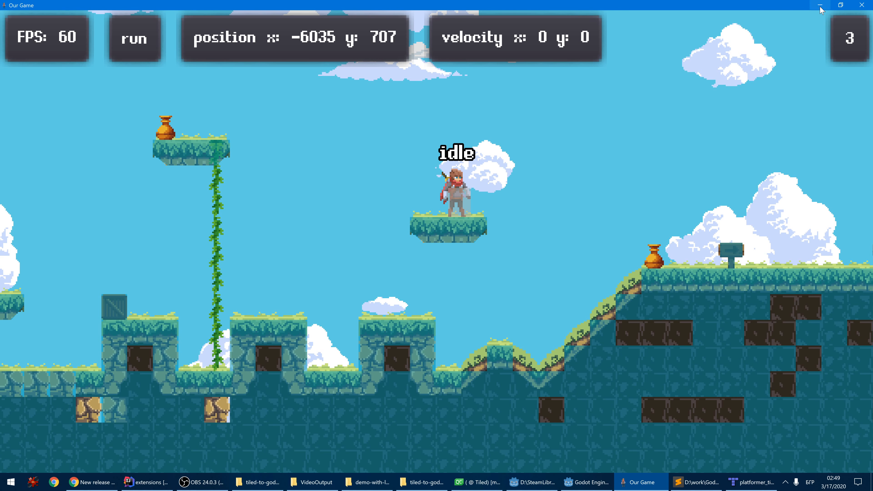
Test the floating platform's underside by jumping from the stone pillar below, and run the player up the hill slope.
{"action": "key", "text": "Left"}
{"action": "key", "text": "space"}
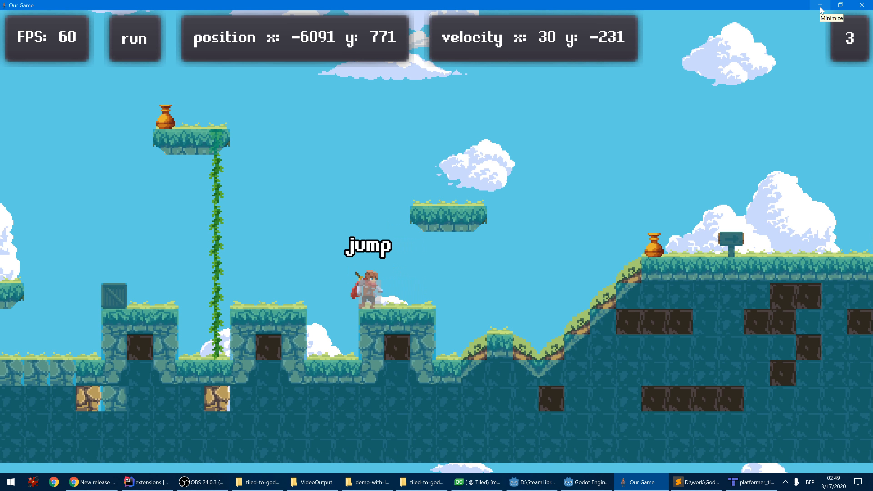
{"action": "key", "text": "Left"}
{"action": "key", "text": "Right"}
{"action": "key", "text": "space"}
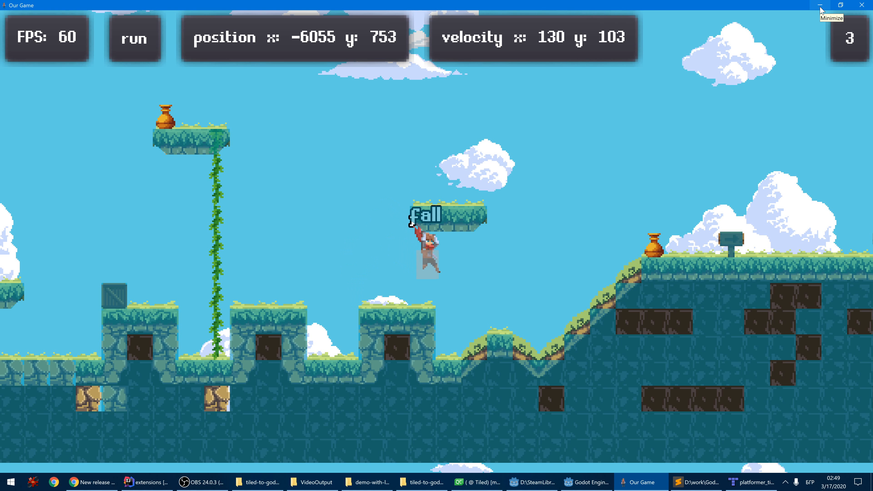
{"action": "key", "text": "space"}
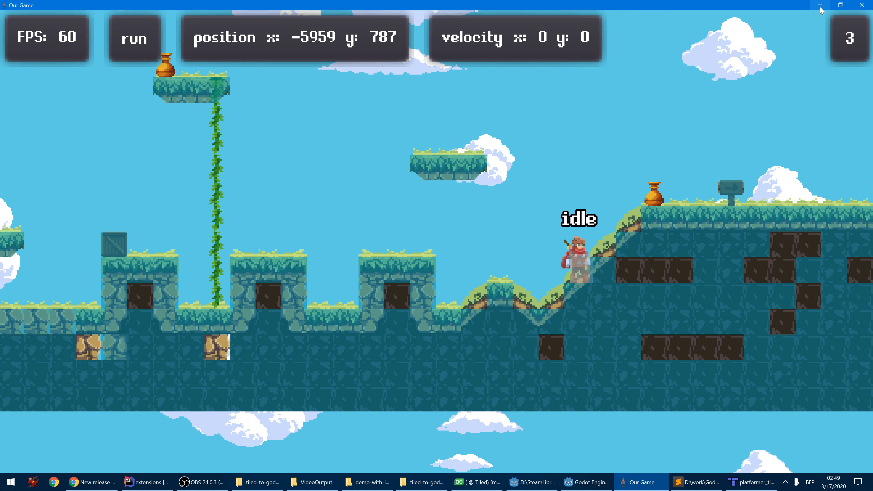
{"action": "key", "text": "Right"}
{"action": "key", "text": "space"}
{"action": "key", "text": "space"}
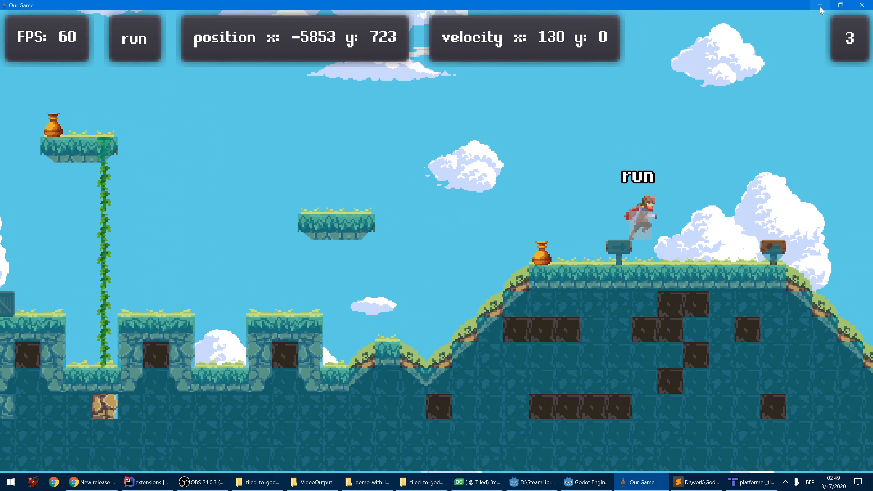
Sprint and jump from the hilltop across the floating grass platform to the stone pillar beside the vine.
{"action": "key", "text": "Left"}
{"action": "key", "text": "space"}
{"action": "key", "text": "Right"}
{"action": "key", "text": "Left"}
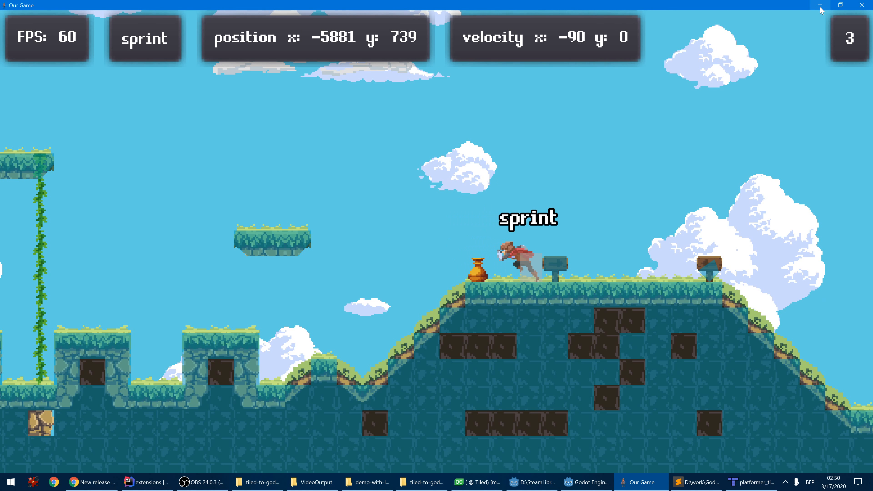
{"action": "key", "text": "space"}
{"action": "key", "text": "Right"}
{"action": "key", "text": "Left"}
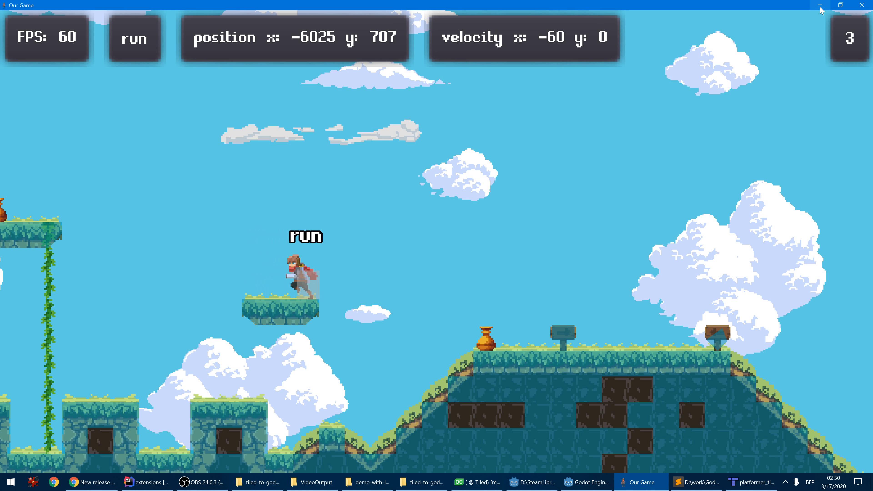
{"action": "key", "text": "space"}
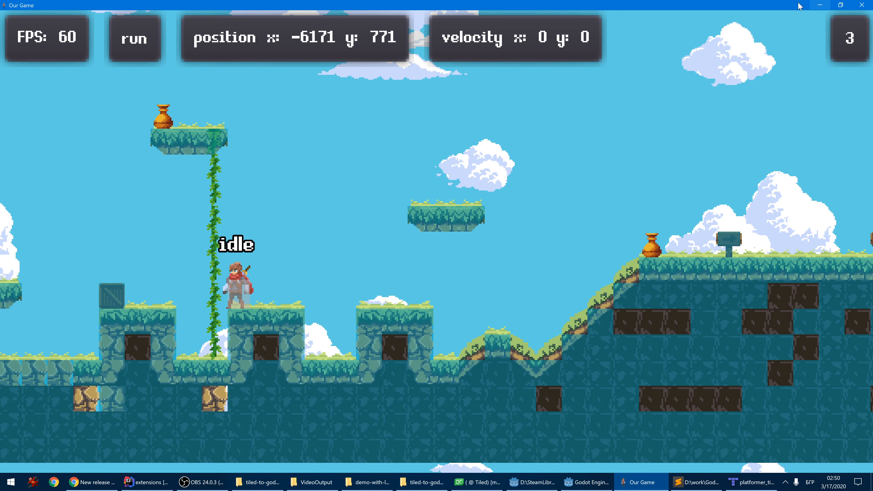
Minimize the game, switch to Tiled and open the demo_map_with_layers.tmx map.
{"action": "left_click", "coordinate": [819, 5]}
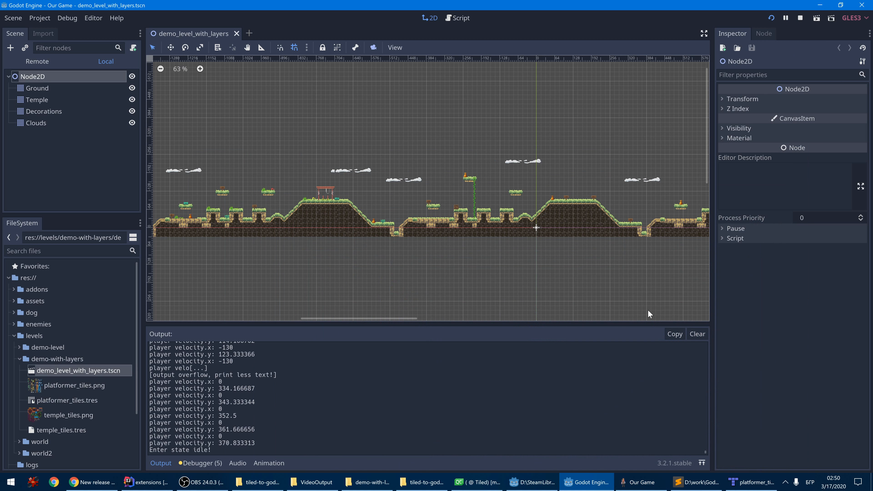
{"action": "scroll", "coordinate": [267, 182], "scroll_direction": "up", "scroll_amount": 4}
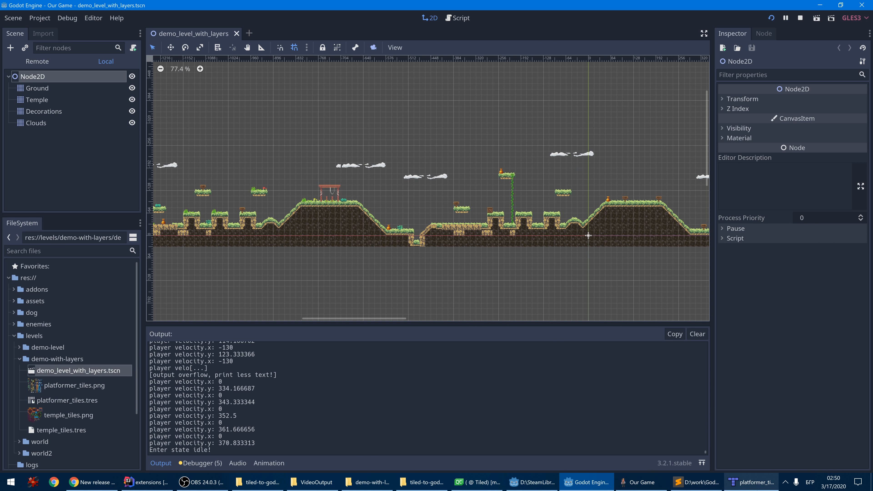
{"action": "left_click", "coordinate": [749, 483]}
{"action": "left_click", "coordinate": [130, 27]}
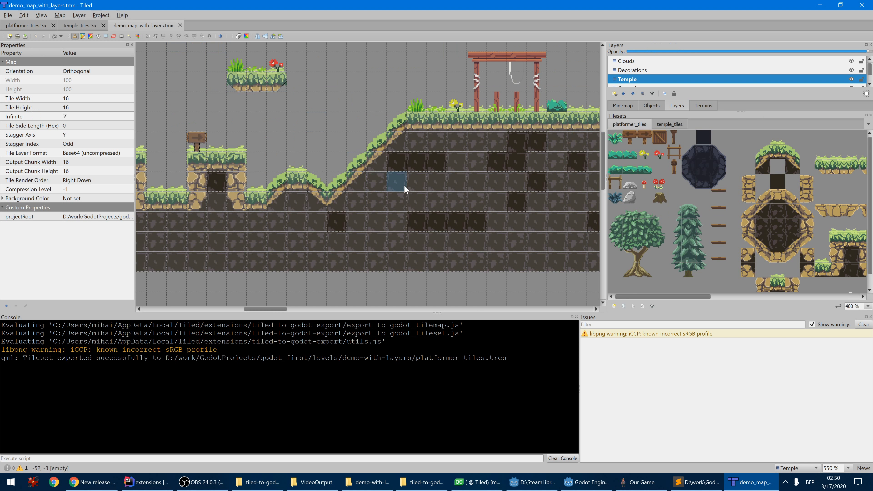
Stamp two three-tile floating grass platforms from platformer_tiles onto the Temple layer, one on each side of the red temple gate.
{"action": "scroll", "coordinate": [404, 185], "scroll_direction": "down", "scroll_amount": 1, "text": "ctrl"}
{"action": "scroll", "coordinate": [782, 196], "scroll_direction": "right", "scroll_amount": 3}
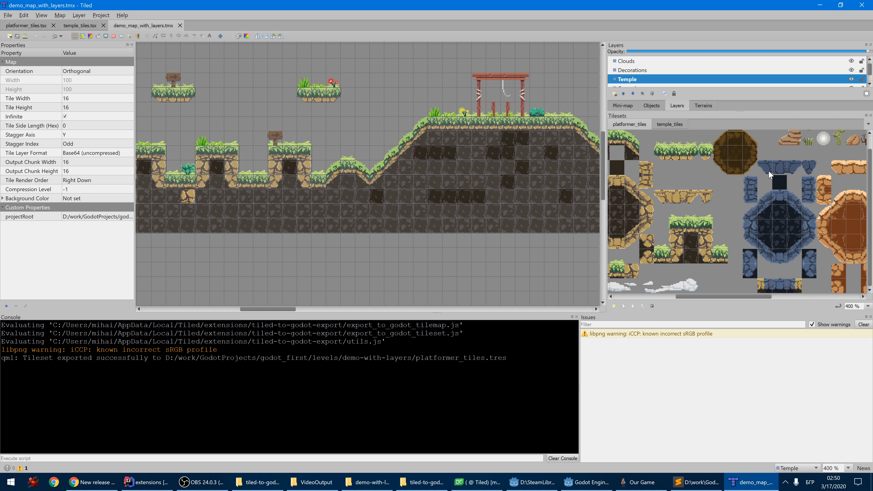
{"action": "left_click_drag", "start_coordinate": [661, 149], "coordinate": [689, 156]}
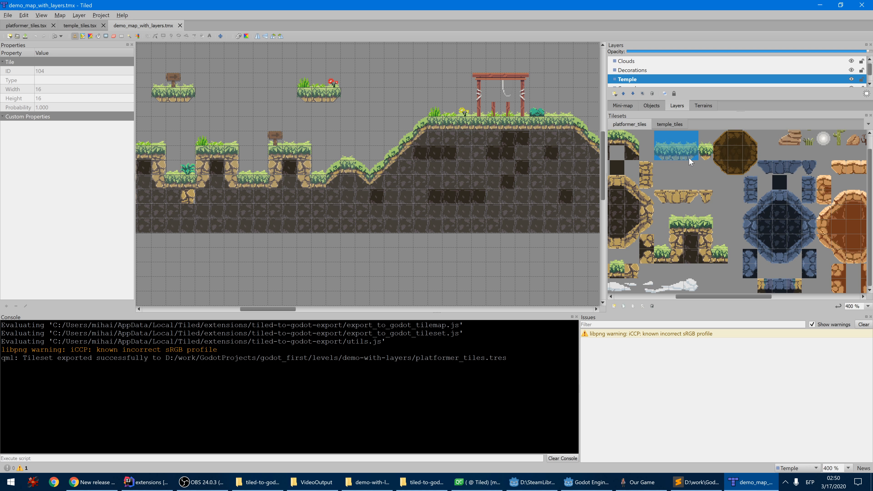
{"action": "scroll", "coordinate": [382, 144], "scroll_direction": "up", "scroll_amount": 3}
{"action": "scroll", "coordinate": [382, 144], "scroll_direction": "left", "scroll_amount": 3}
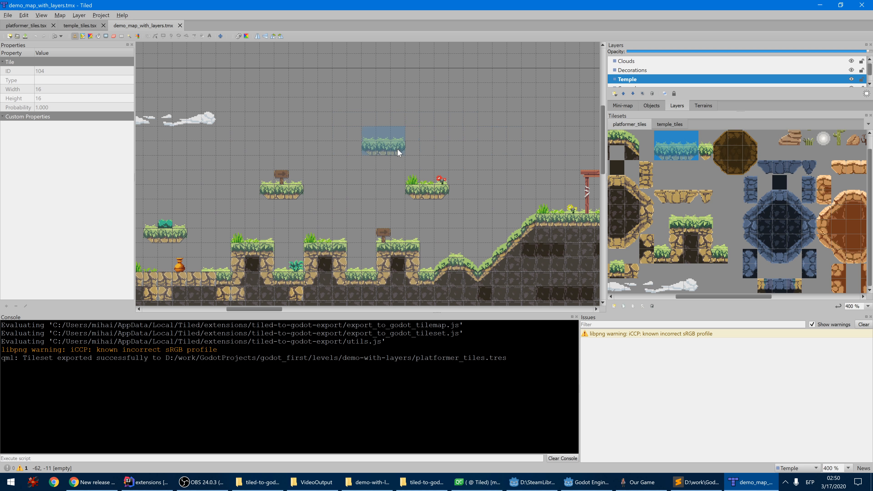
{"action": "scroll", "coordinate": [375, 174], "scroll_direction": "right", "scroll_amount": 3}
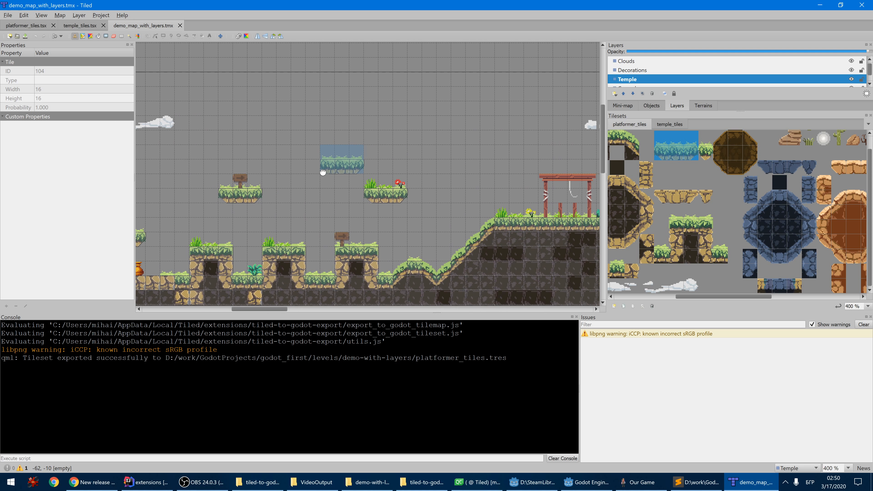
{"action": "mouse_move", "coordinate": [369, 173]}
{"action": "middle_mouse_down"}
{"action": "mouse_move", "coordinate": [491, 152]}
{"action": "mouse_move", "coordinate": [219, 197]}
{"action": "middle_mouse_up"}
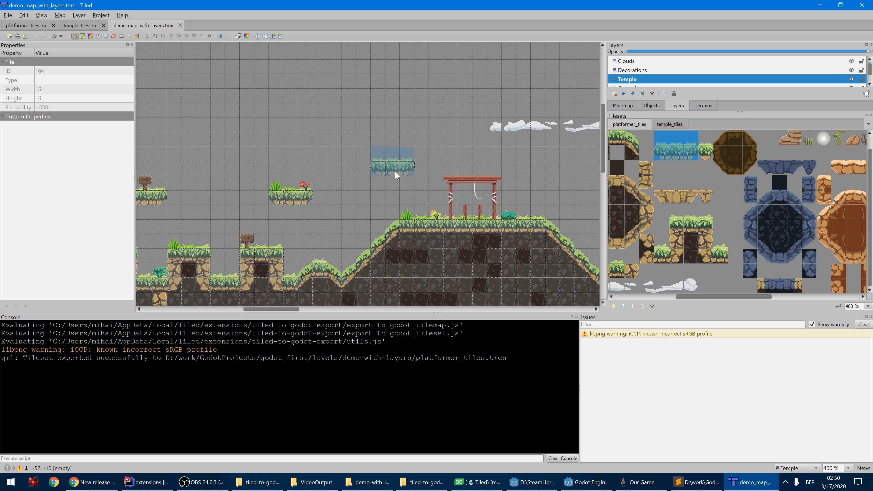
{"action": "left_click", "coordinate": [396, 174]}
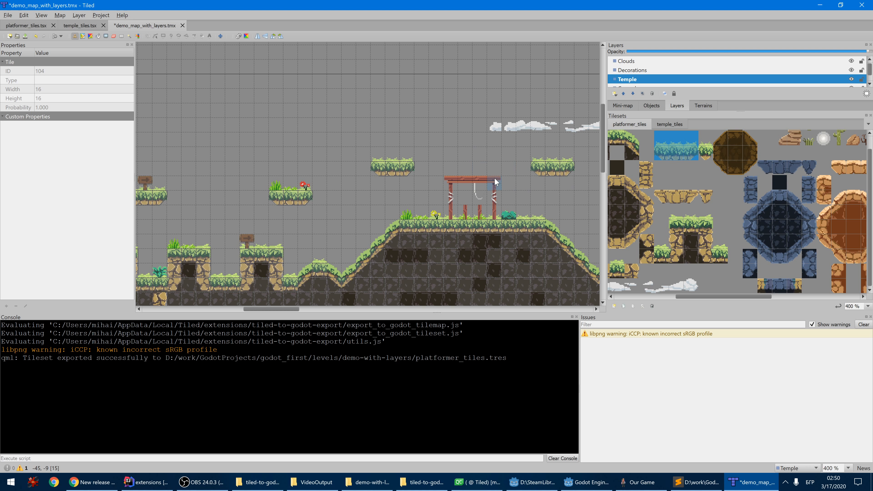
Save the map and export it to demo-with-layers as demo_level_with_layers.tscn, replacing the existing file.
{"action": "key", "text": "ctrl+s"}
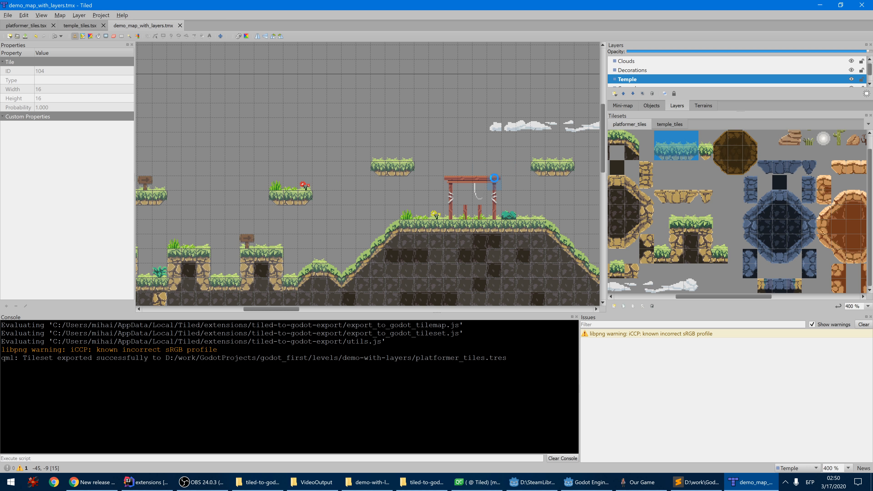
{"action": "key", "text": "ctrl+shift+e"}
{"action": "left_click", "coordinate": [503, 335]}
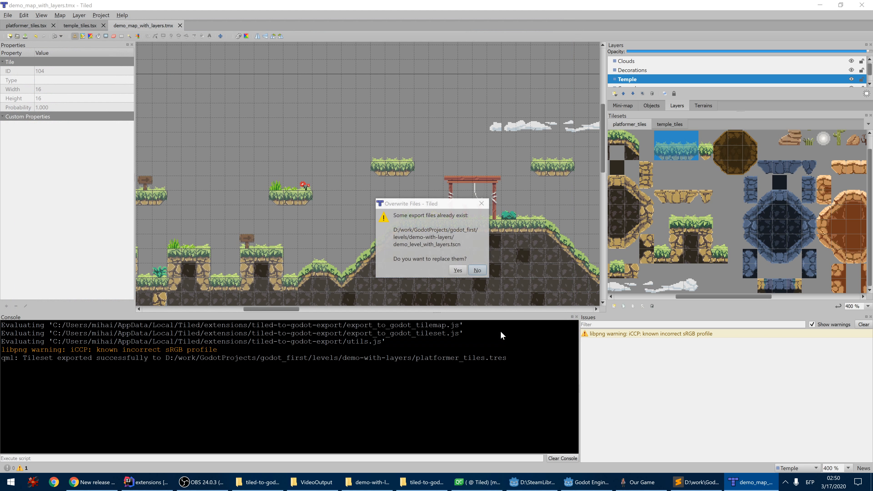
{"action": "left_click", "coordinate": [455, 272]}
Return to the game, restart the level, run and jump across the hill, pit and stone pillars, and reset the player.
{"action": "key", "text": "alt+Tab"}
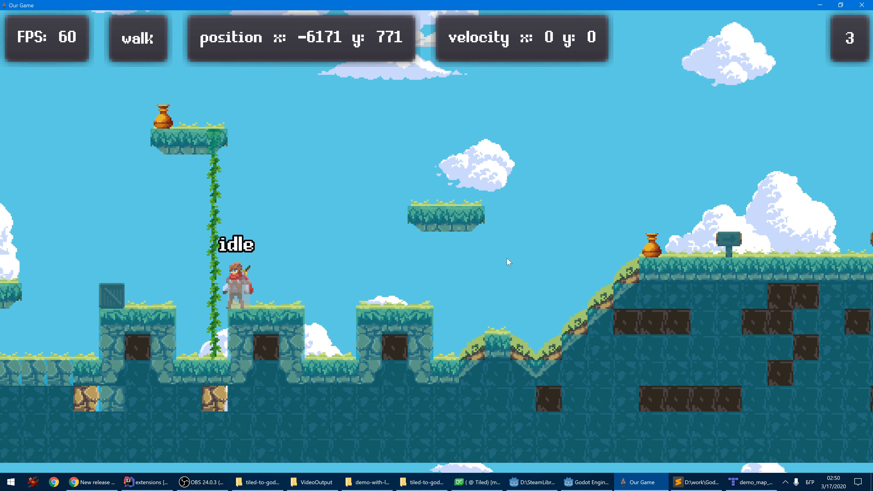
{"action": "key", "text": "ctrl+r"}
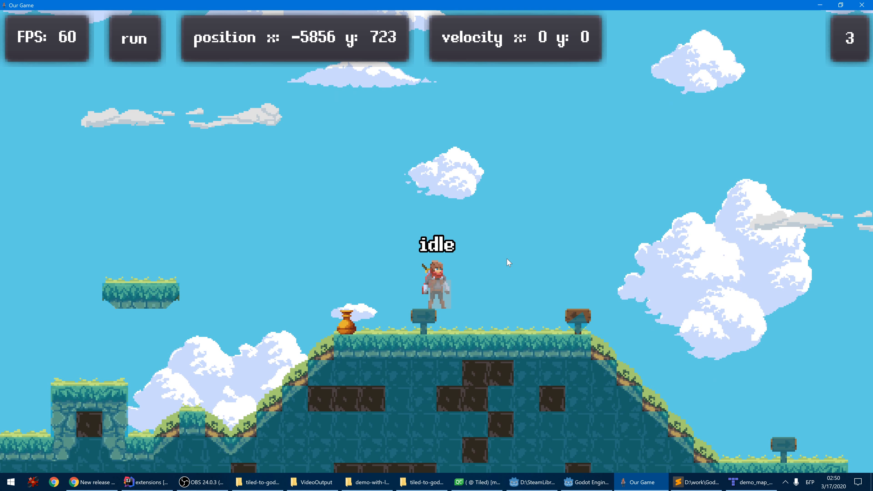
{"action": "key", "text": "Right"}
{"action": "key", "text": "space"}
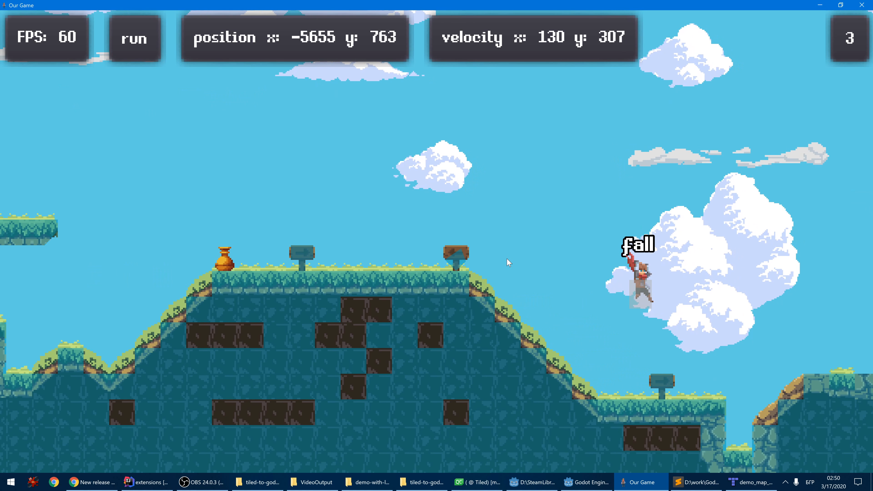
{"action": "key", "text": "space"}
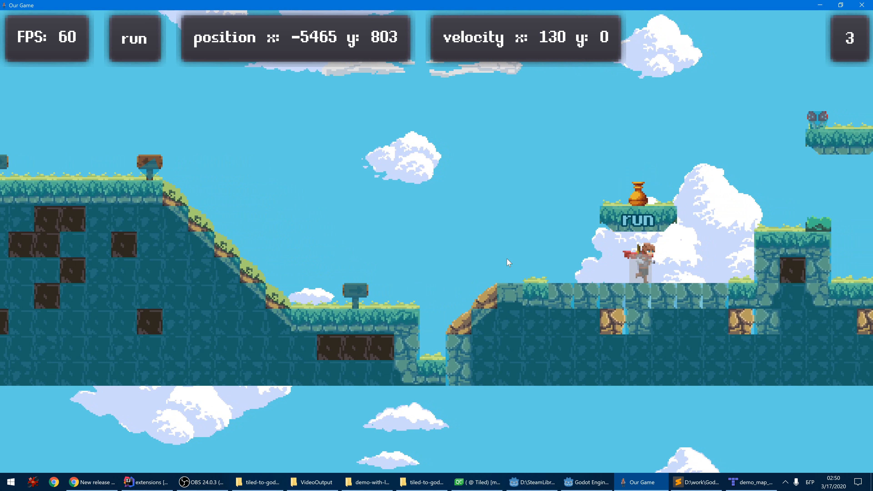
{"action": "key", "text": "space"}
{"action": "key", "text": "space"}
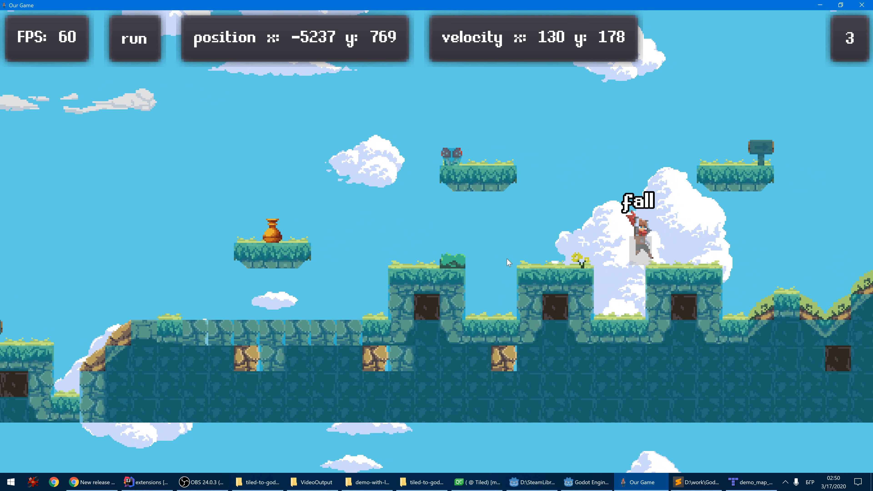
{"action": "key", "text": "Left"}
{"action": "key", "text": "r"}
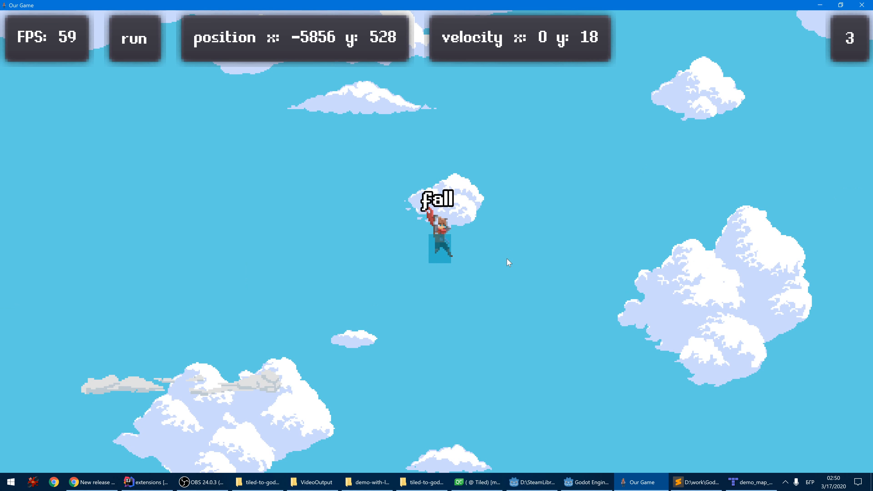
Run and jump westward across the pillars, floating sign platform and pit, then climb the hill past the red temple gate.
{"action": "key", "text": "Left"}
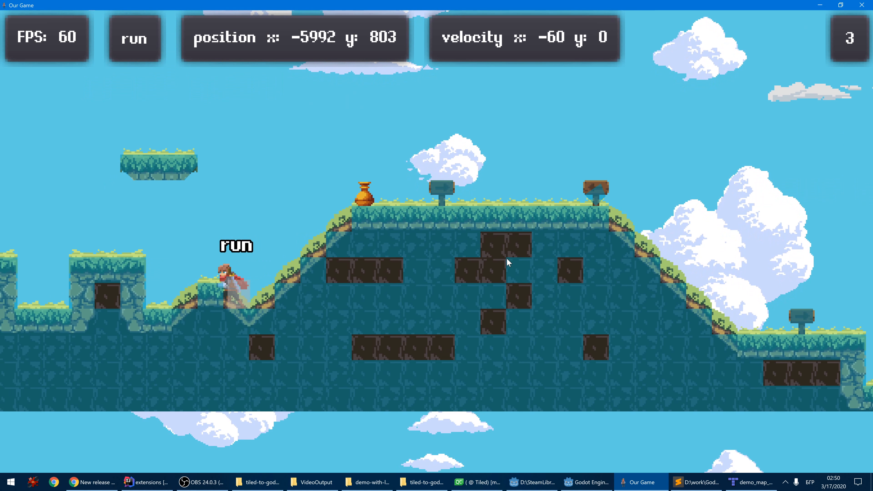
{"action": "key", "text": "space"}
{"action": "key", "text": "space"}
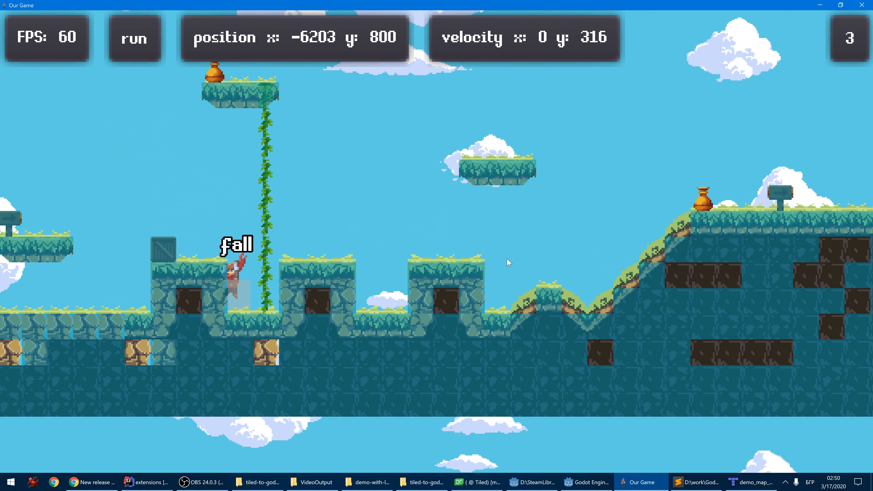
{"action": "key", "text": "Left"}
{"action": "key", "text": "space"}
{"action": "key", "text": "space"}
{"action": "key", "text": "Left"}
{"action": "key", "text": "space"}
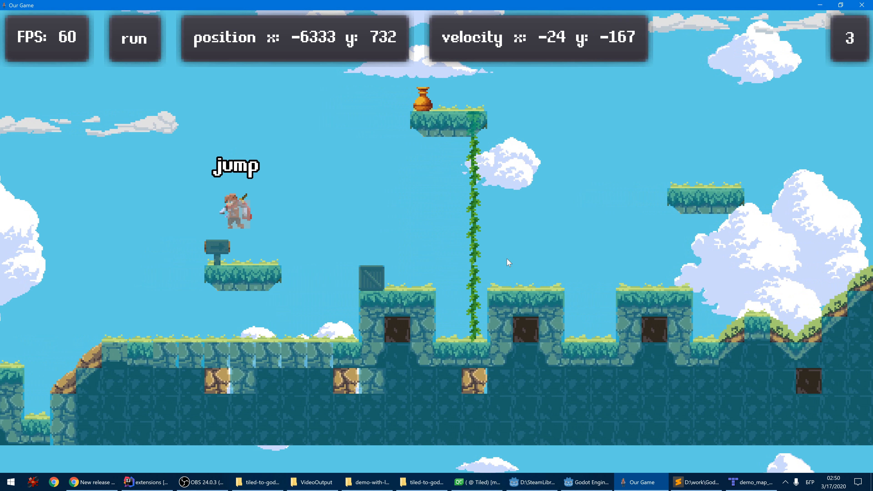
{"action": "key", "text": "Left"}
{"action": "key", "text": "space"}
{"action": "key", "text": "space"}
{"action": "key", "text": "Left"}
{"action": "key", "text": "Left"}
{"action": "key", "text": "space"}
{"action": "key", "text": "space"}
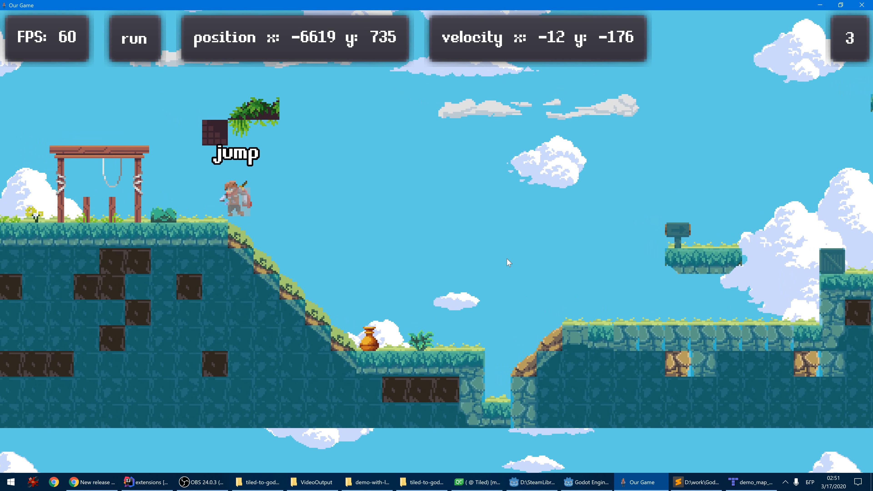
{"action": "key", "text": "Left"}
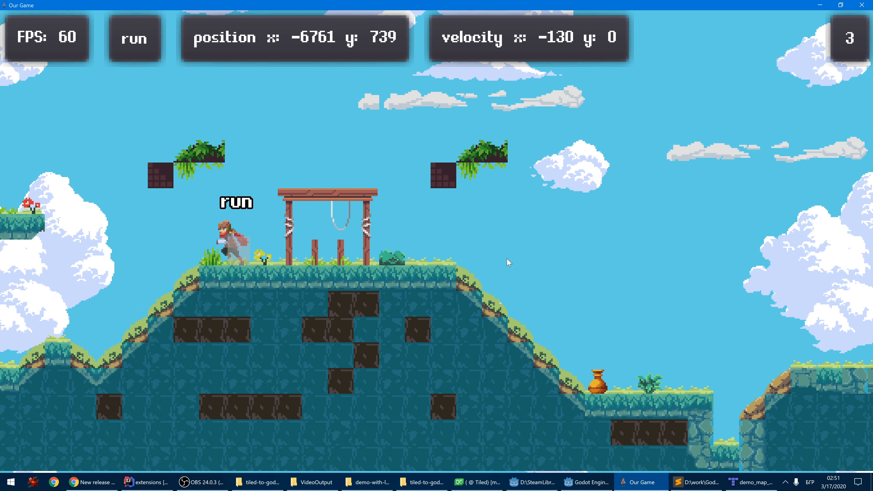
{"action": "key", "text": "Left"}
{"action": "key", "text": "Right"}
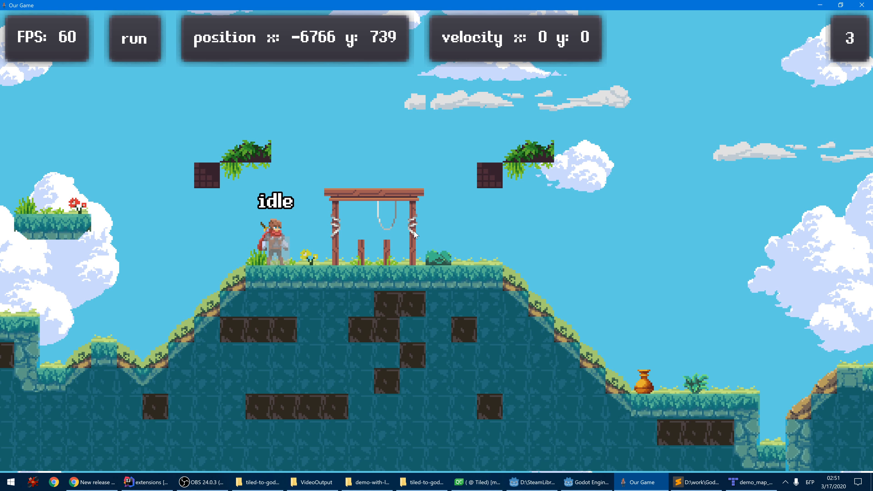
Switch to Tiled, minimize the game, enlarge the layer list and display the temple_tiles tileset.
{"action": "left_click", "coordinate": [751, 481]}
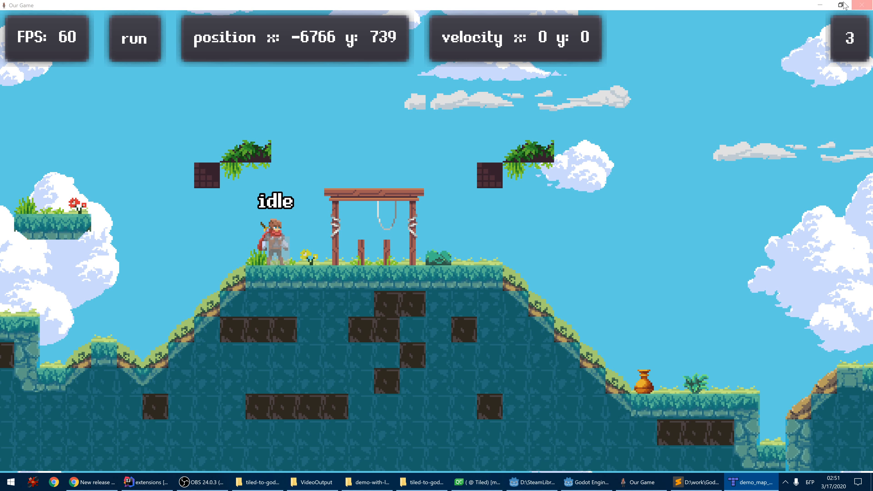
{"action": "left_click", "coordinate": [820, 5]}
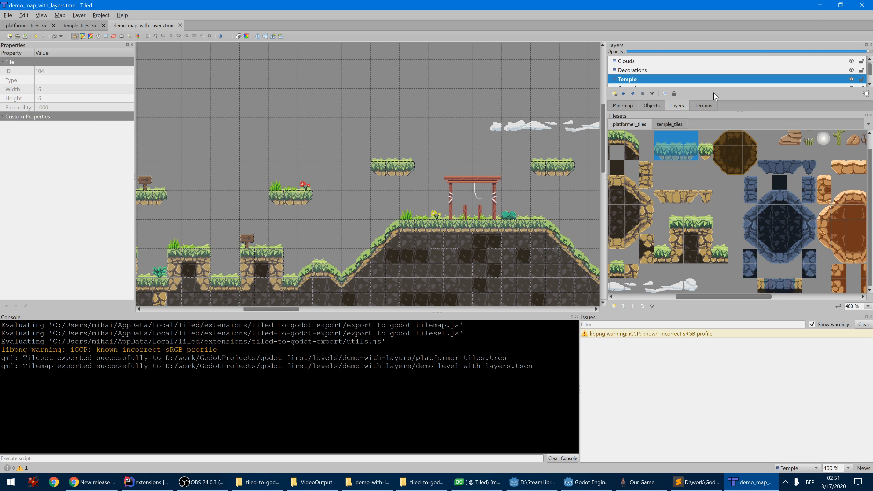
{"action": "left_click_drag", "start_coordinate": [726, 112], "coordinate": [723, 171]}
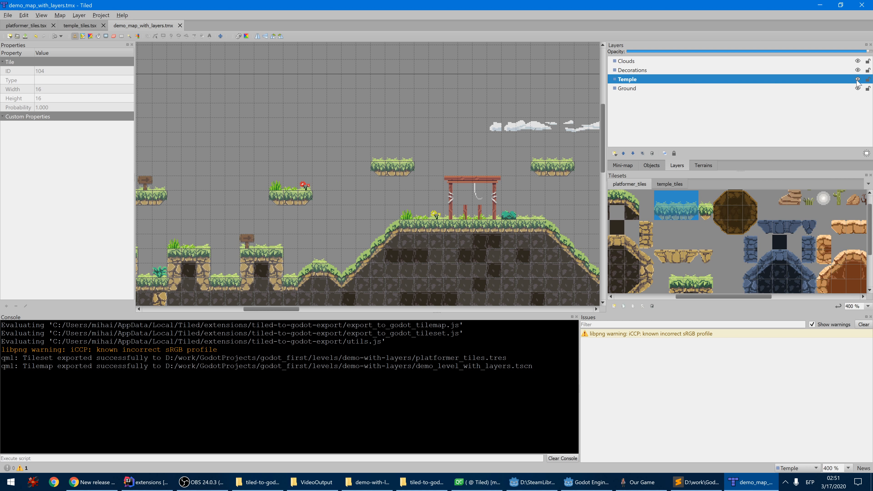
{"action": "left_click", "coordinate": [667, 184]}
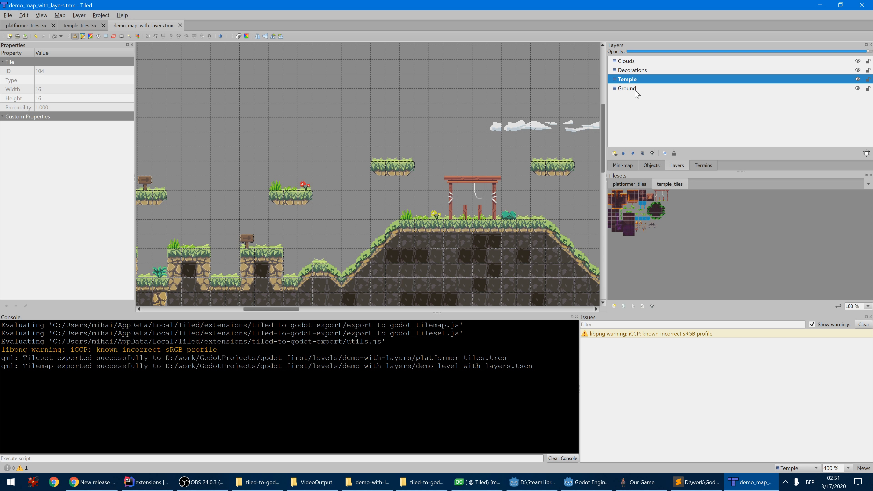
{"action": "scroll", "coordinate": [683, 248], "scroll_direction": "down", "scroll_amount": 1, "text": "ctrl"}
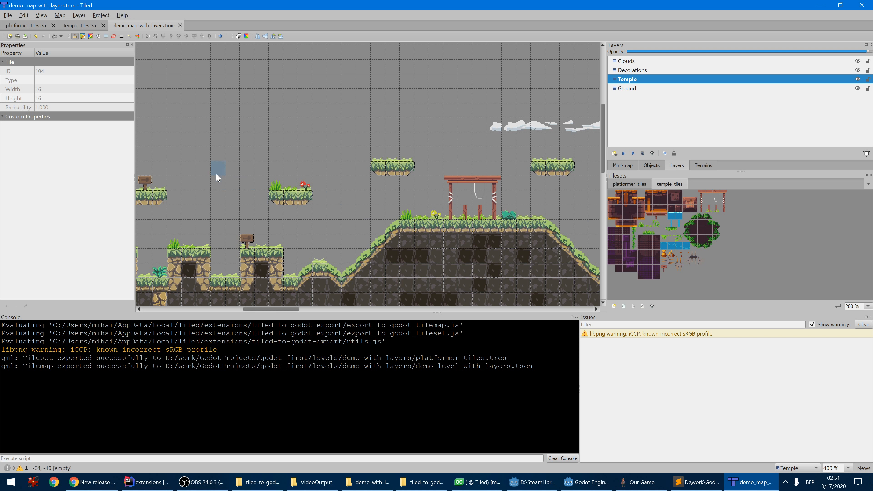
Hide the Decorations, Clouds and Ground layers and inspect which tiles are placed on the Temple layer.
{"action": "middle_click_drag", "start_coordinate": [217, 175], "coordinate": [357, 197]}
{"action": "scroll", "coordinate": [364, 206], "scroll_direction": "down", "scroll_amount": 2, "text": "ctrl"}
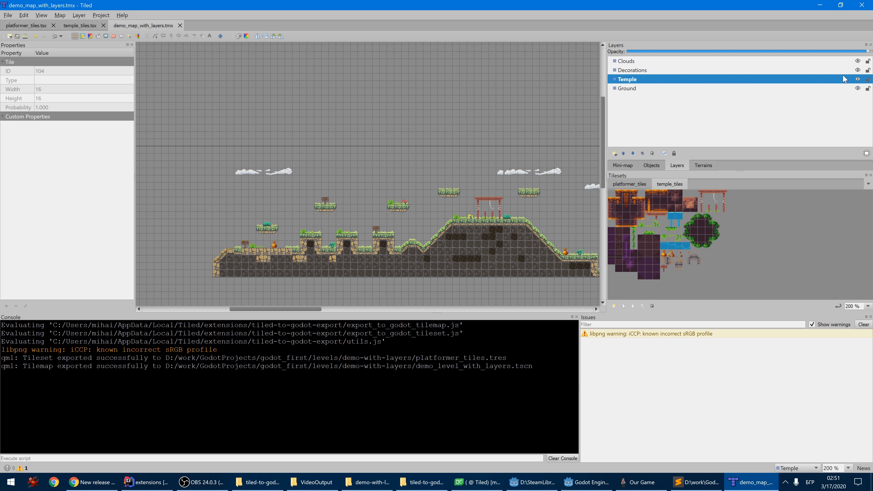
{"action": "left_click", "coordinate": [858, 70]}
{"action": "left_click", "coordinate": [857, 61]}
{"action": "left_click", "coordinate": [858, 88]}
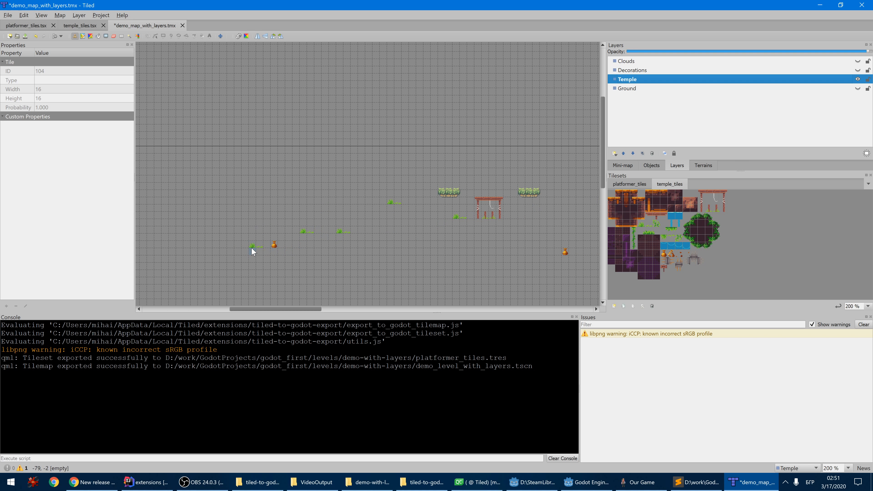
{"action": "scroll", "coordinate": [251, 248], "scroll_direction": "up", "scroll_amount": 3, "text": "ctrl"}
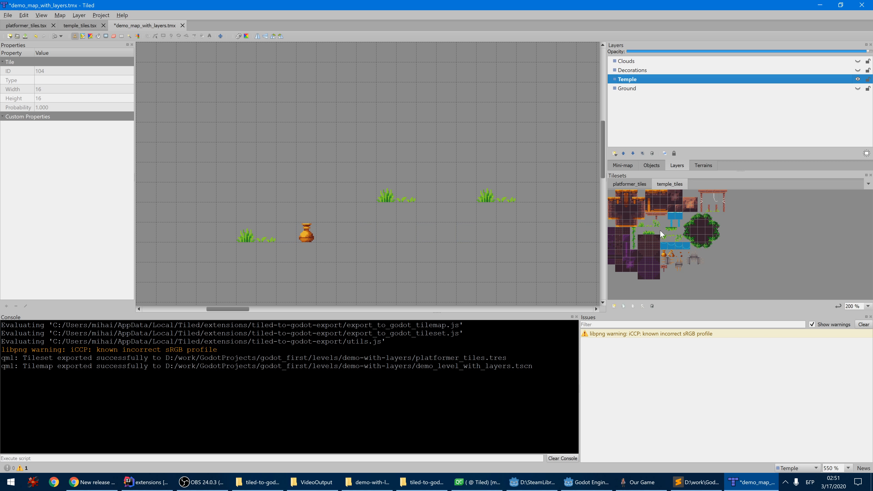
{"action": "scroll", "coordinate": [411, 242], "scroll_direction": "down", "scroll_amount": 1, "text": "ctrl"}
{"action": "scroll", "coordinate": [527, 188], "scroll_direction": "down", "scroll_amount": 2, "text": "ctrl"}
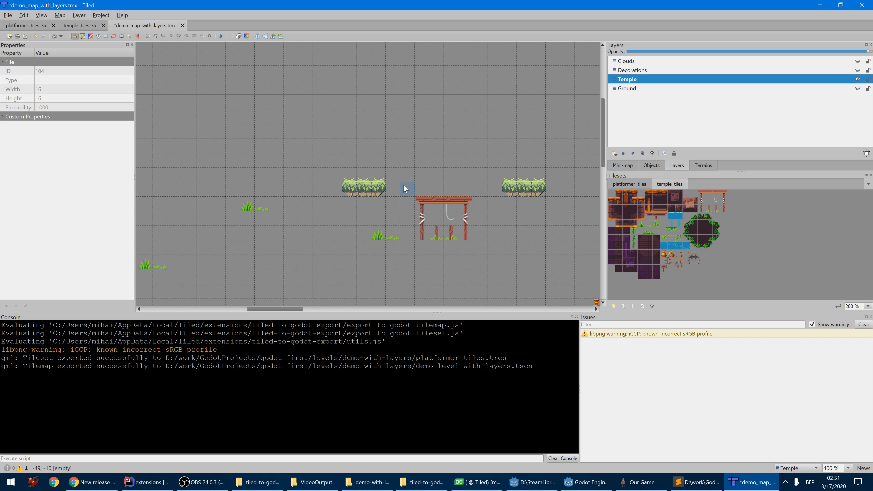
{"action": "scroll", "coordinate": [405, 190], "scroll_direction": "up", "scroll_amount": 2, "text": "ctrl"}
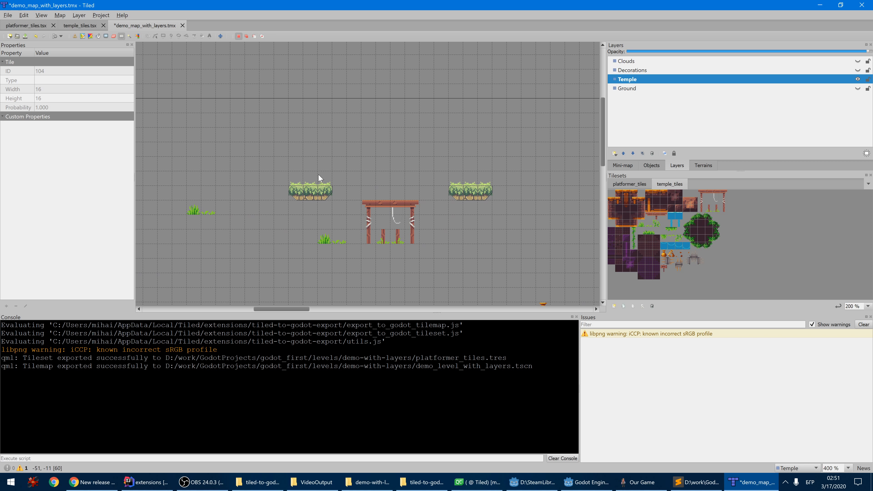
Move the two floating grass platforms from the Temple layer to the Ground layer at the same positions, making Ground visible again.
{"action": "left_click_drag", "start_coordinate": [469, 196], "coordinate": [504, 196]}
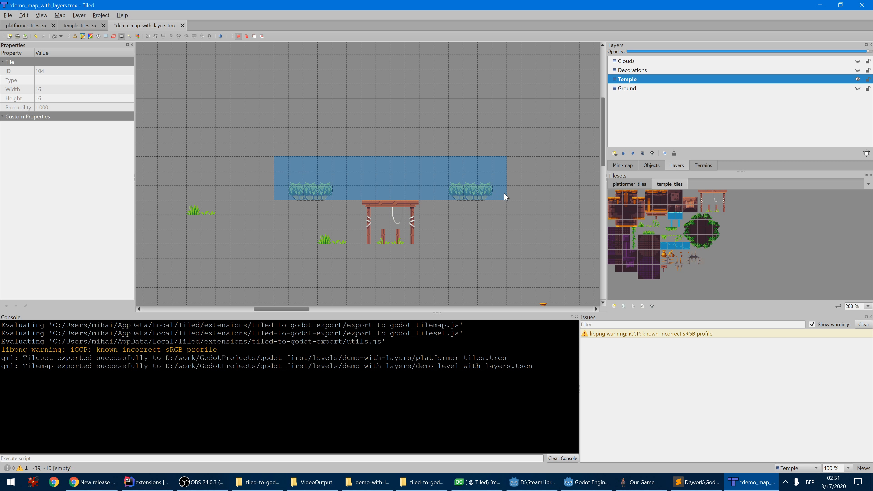
{"action": "key", "text": "Delete"}
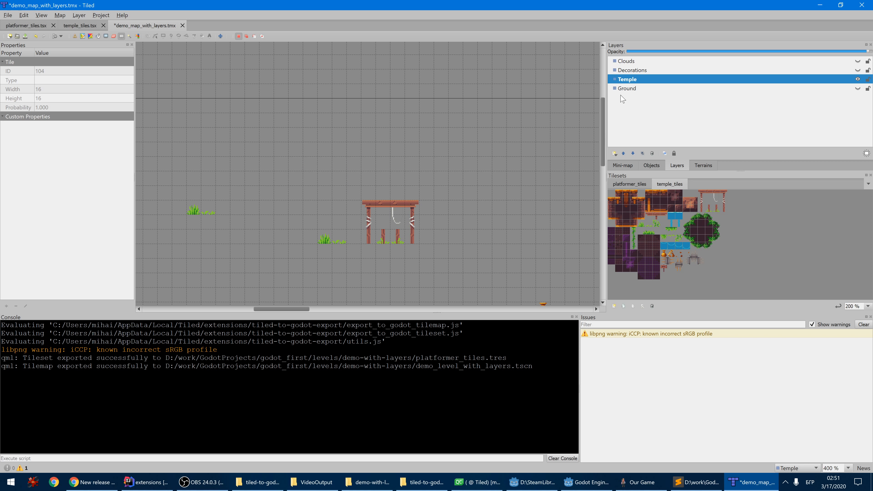
{"action": "left_click", "coordinate": [632, 88]}
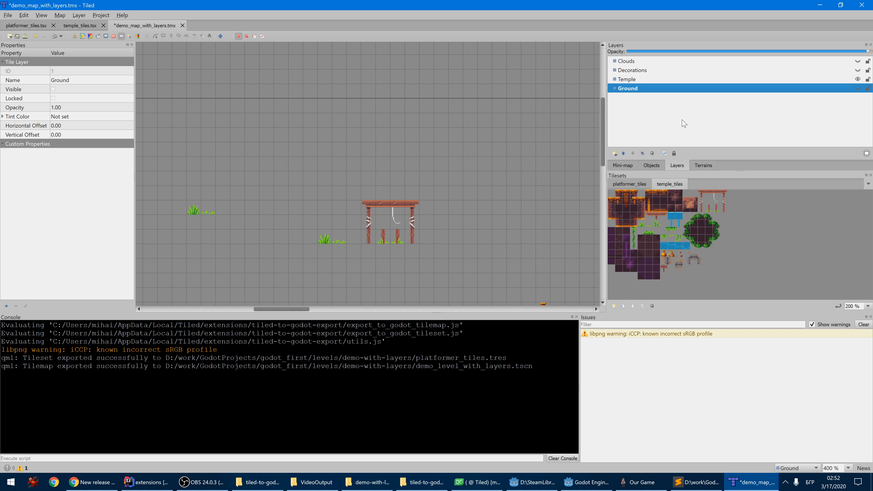
{"action": "left_click", "coordinate": [858, 89]}
{"action": "key", "text": "b"}
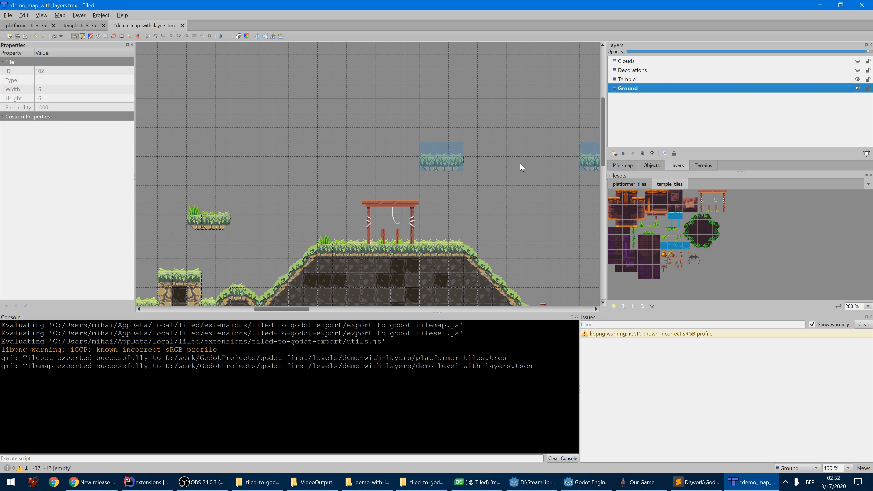
{"action": "left_click", "coordinate": [403, 190]}
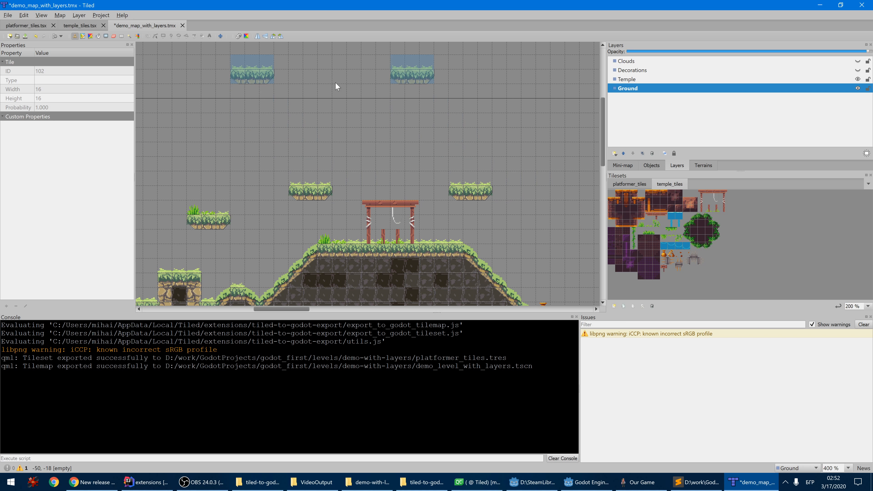
Save the map and re-export it, replacing the existing demo_level_with_layers.tscn in demo-with-layers.
{"action": "key", "text": "ctrl+s"}
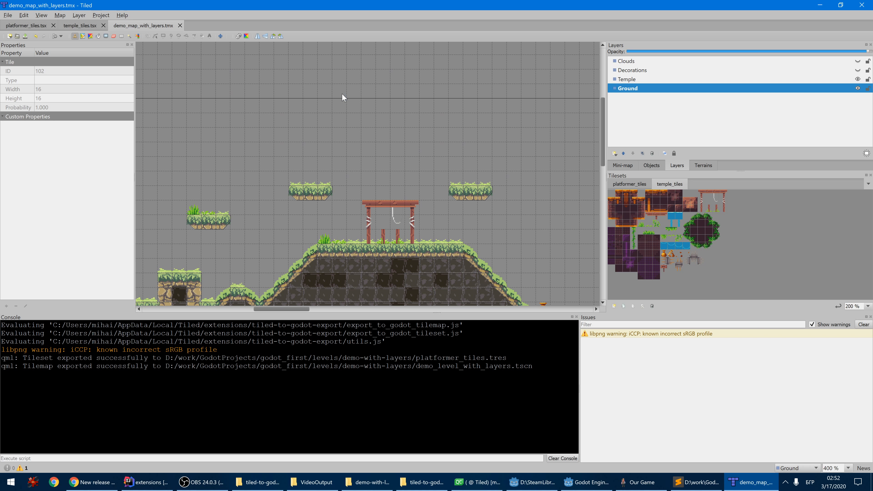
{"action": "key", "text": "ctrl+shift+e"}
{"action": "left_click", "coordinate": [520, 337]}
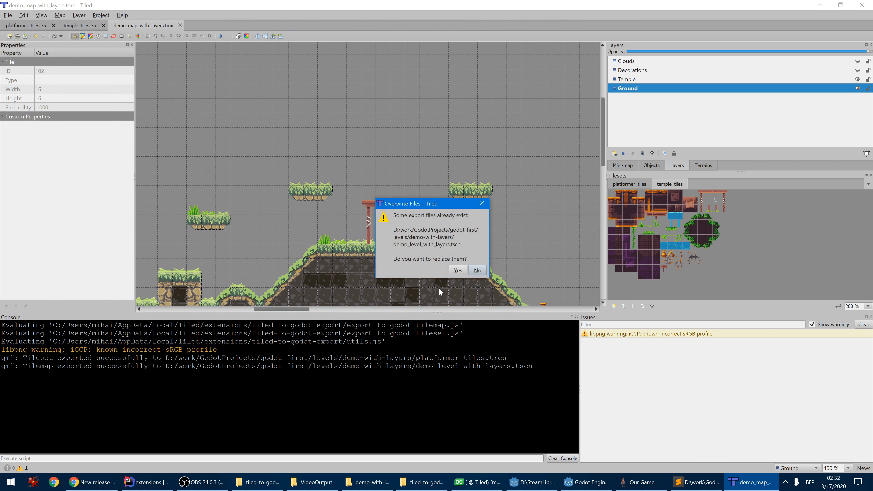
{"action": "left_click", "coordinate": [458, 274]}
Return to the game, restart the level, run and jump back to the temple gate, and land on the floating grass platform beyond it.
{"action": "left_click", "coordinate": [639, 482]}
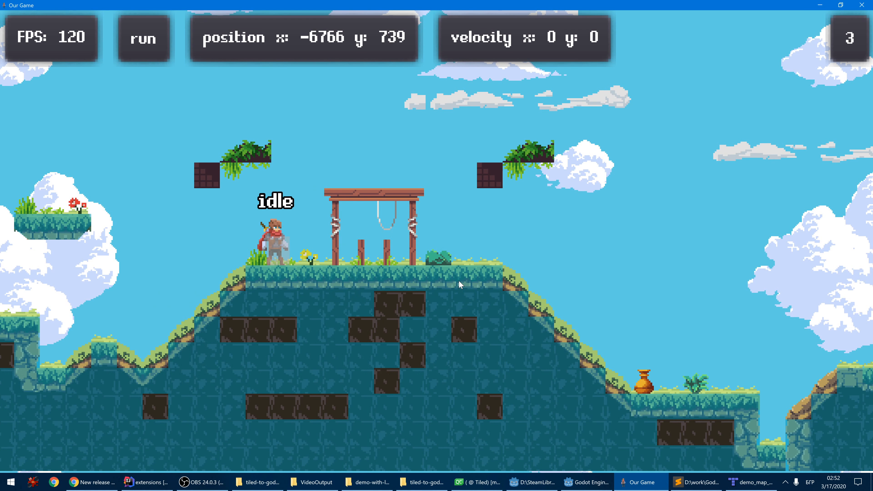
{"action": "key", "text": "r"}
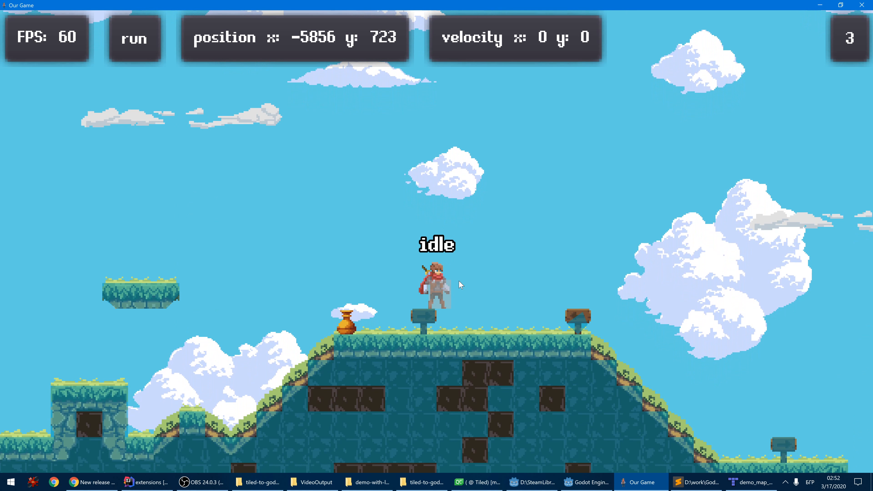
{"action": "key", "text": "space"}
{"action": "key", "text": "Left"}
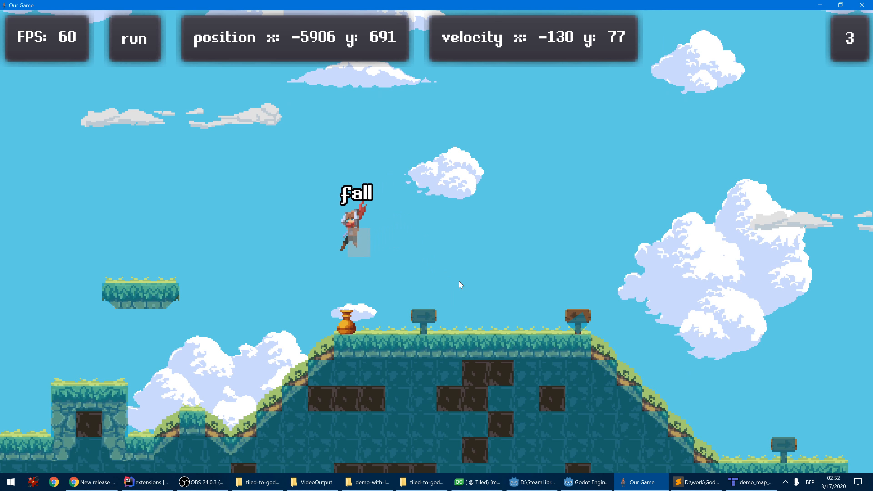
{"action": "key", "text": "space"}
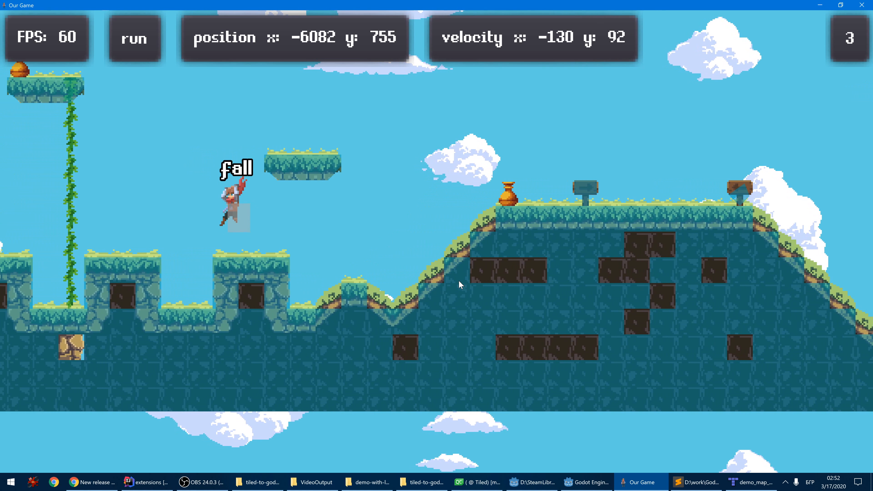
{"action": "key", "text": "space"}
{"action": "key", "text": "Left"}
{"action": "key", "text": "space"}
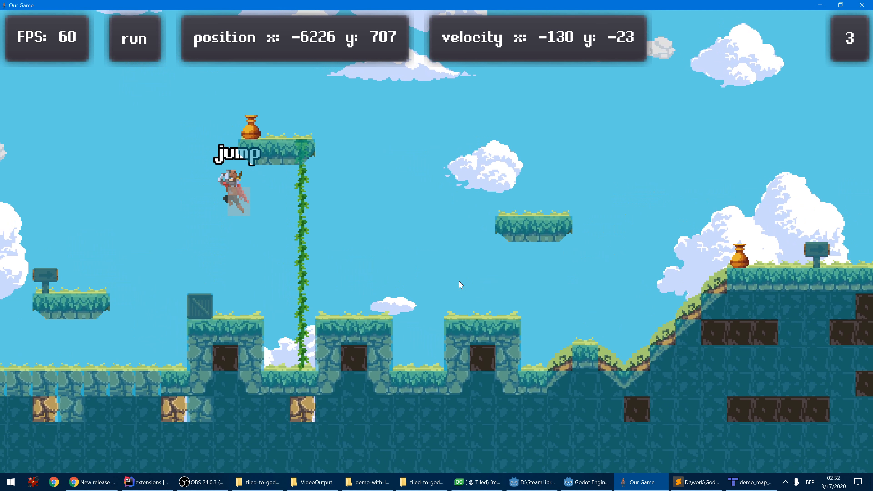
{"action": "key", "text": "space"}
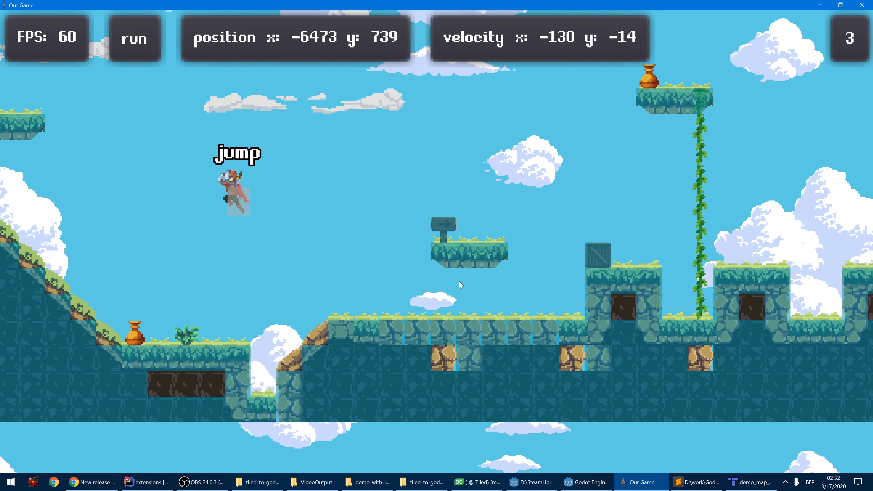
{"action": "key", "text": "space"}
{"action": "key", "text": "space"}
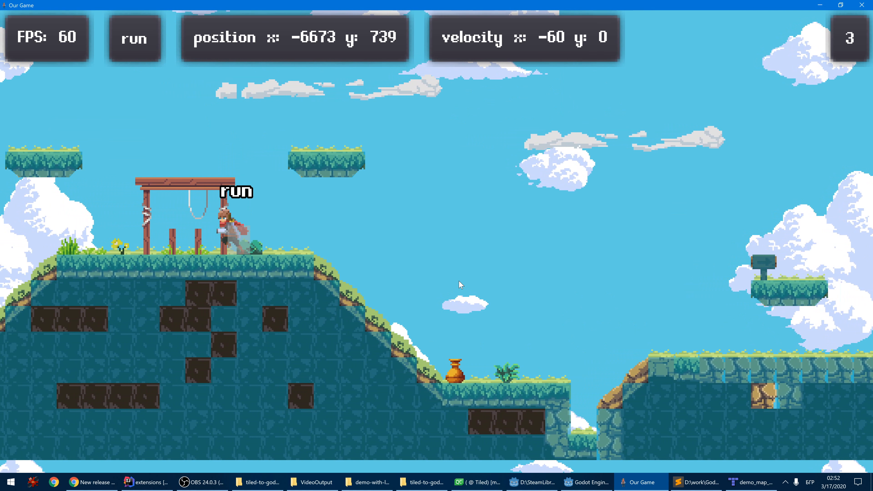
{"action": "key", "text": "Right"}
{"action": "key", "text": "space"}
{"action": "key", "text": "Left"}
{"action": "key", "text": "space"}
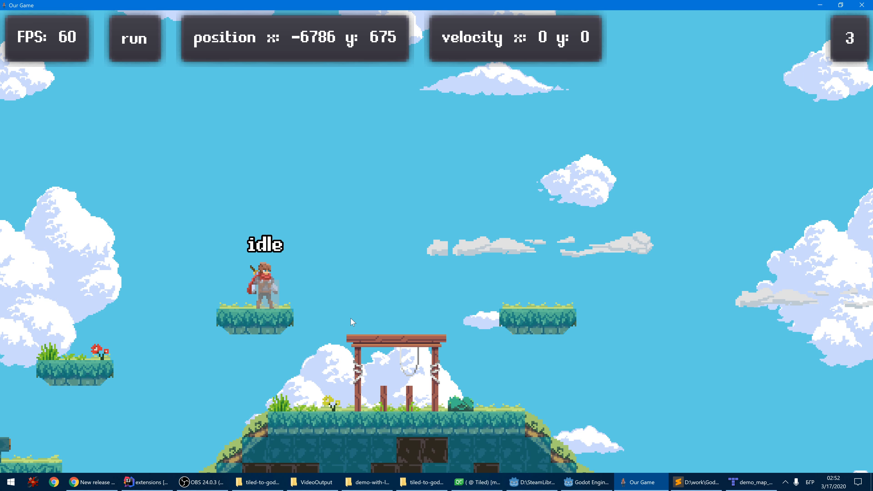
Leave the game for the browser's GitHub new release page and review the v.1.0 release form down to its publishing options.
{"action": "left_click", "coordinate": [658, 482]}
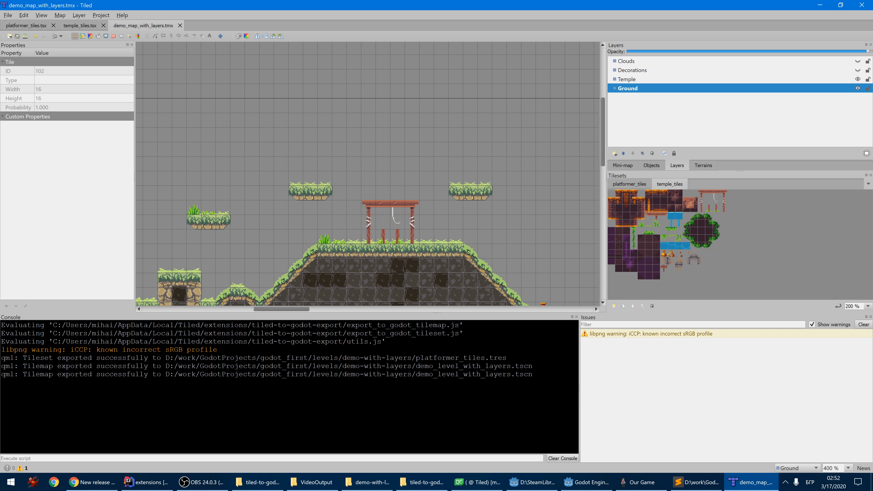
{"action": "left_click", "coordinate": [93, 482]}
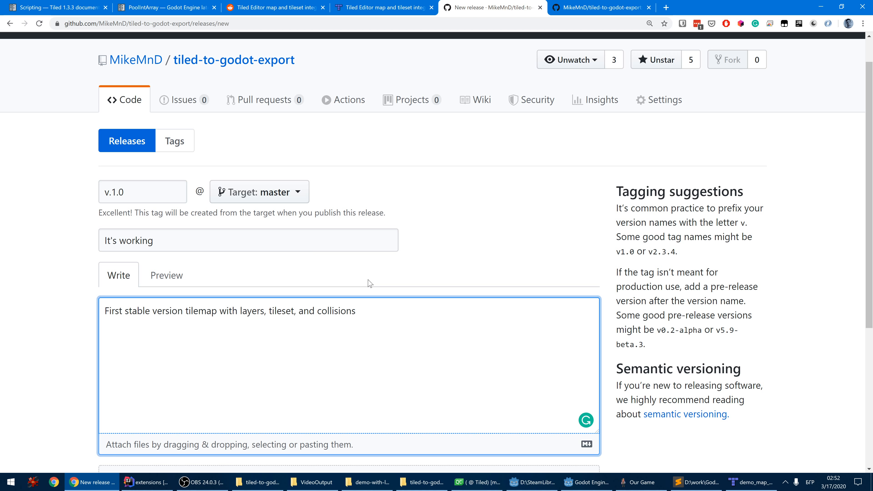
{"action": "scroll", "coordinate": [377, 293], "scroll_direction": "down", "scroll_amount": 2}
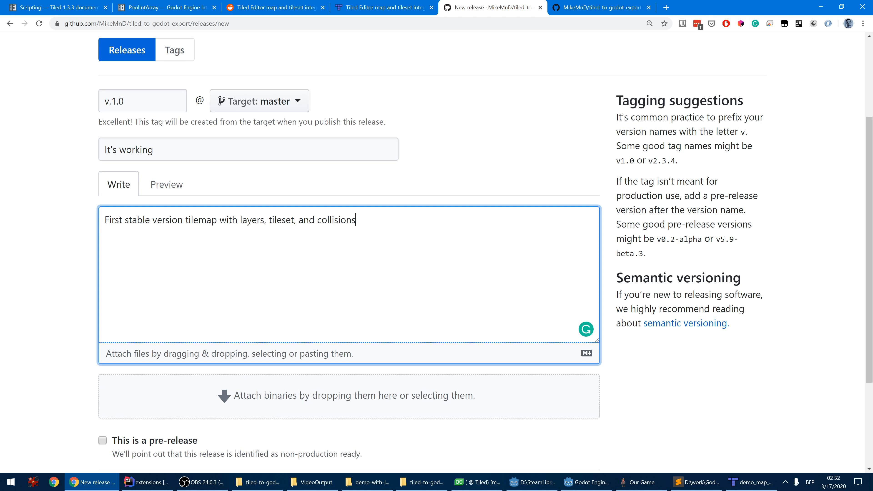
{"action": "scroll", "coordinate": [436, 253], "scroll_direction": "down", "scroll_amount": 3}
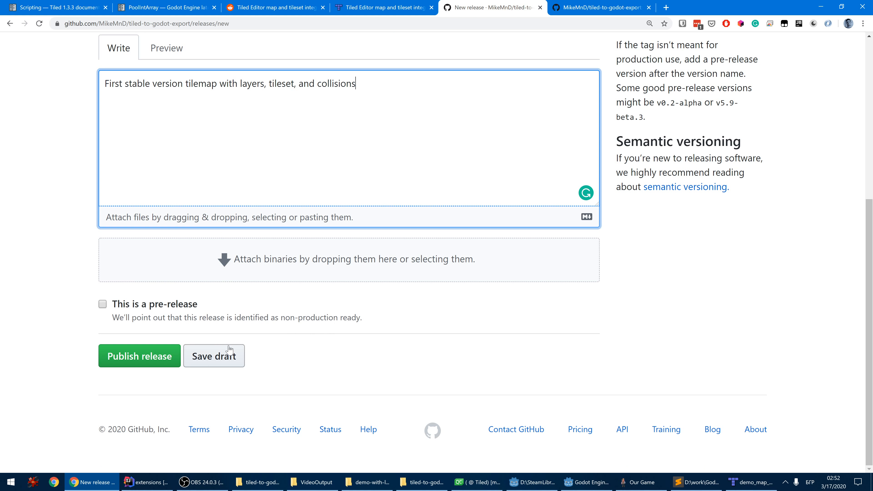
Publish the v.1.0 release and open the tiled-to-godot-export repository page to view its files and README.
{"action": "left_click", "coordinate": [149, 361]}
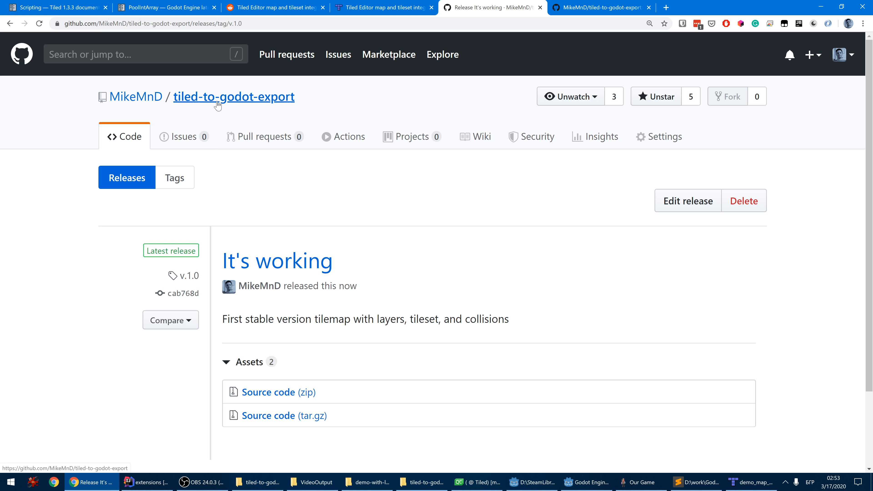
{"action": "left_click", "coordinate": [217, 104]}
{"action": "scroll", "coordinate": [700, 233], "scroll_direction": "down", "scroll_amount": 5}
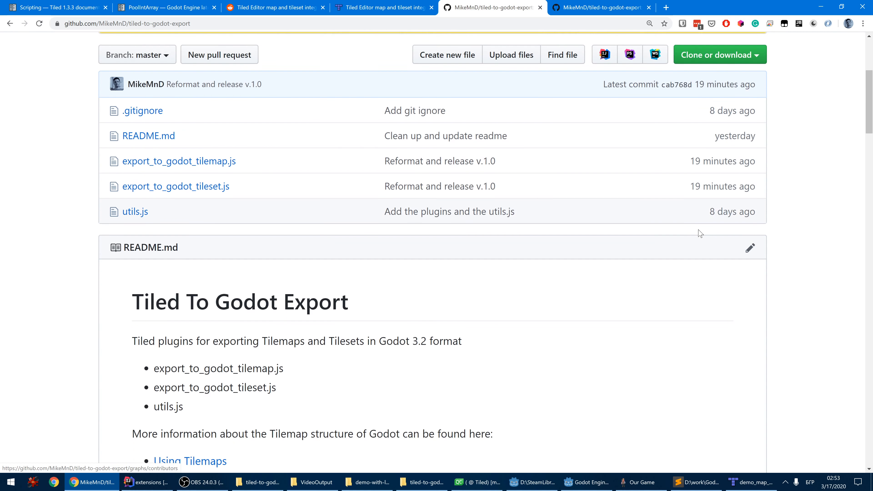
{"action": "left_click_drag", "start_coordinate": [869, 97], "coordinate": [858, 59]}
Find the Godot Tilemap Encoding & Limits link in the repository README and view that spreadsheet in its own browser tab.
{"action": "left_click", "coordinate": [365, 8]}
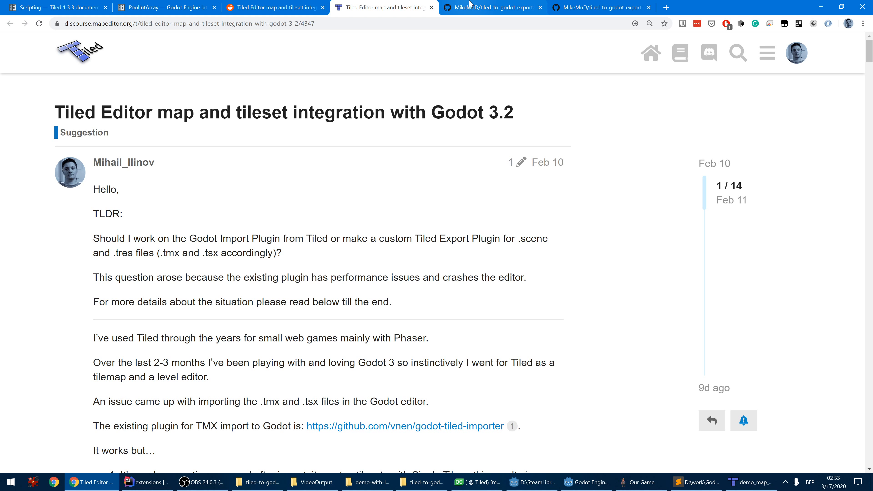
{"action": "left_click", "coordinate": [488, 7]}
{"action": "scroll", "coordinate": [471, 241], "scroll_direction": "down", "scroll_amount": 6}
{"action": "scroll", "coordinate": [276, 227], "scroll_direction": "down", "scroll_amount": 5}
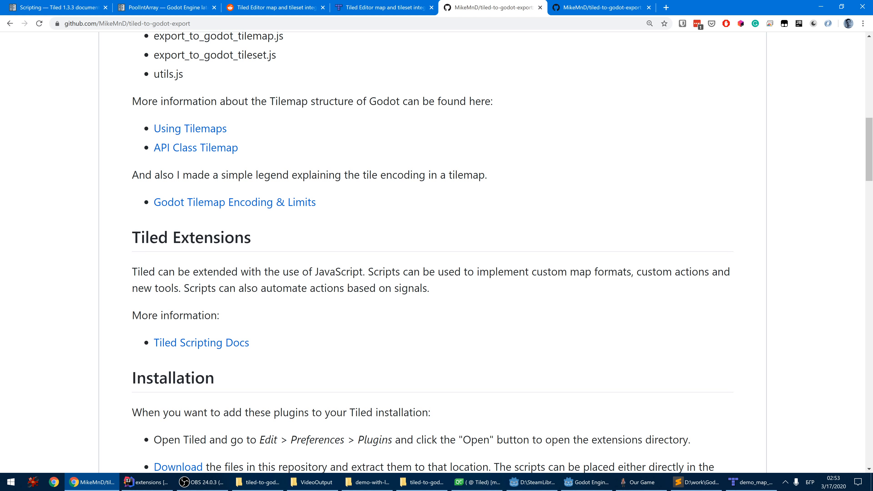
{"action": "middle_click", "coordinate": [242, 208]}
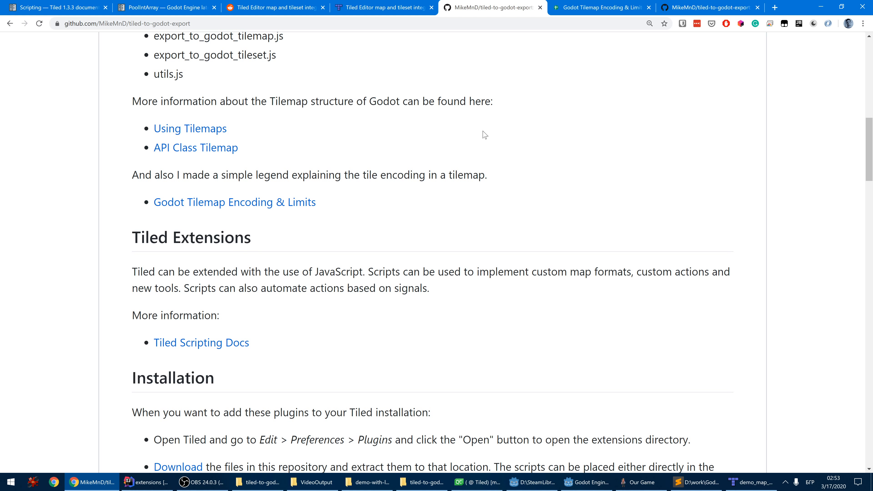
{"action": "left_click", "coordinate": [613, 5]}
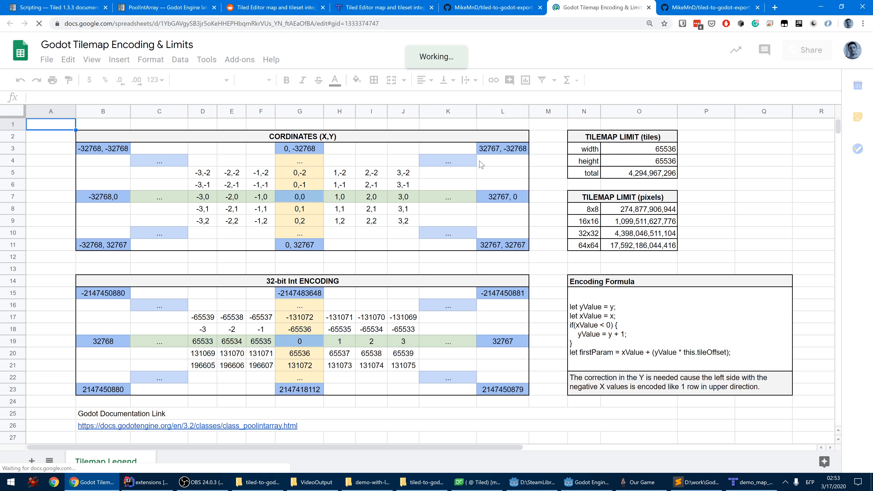
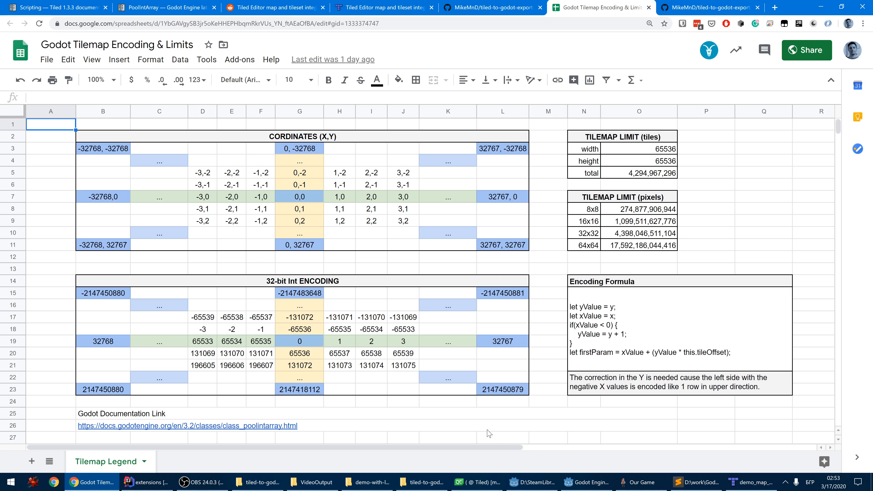
Switch to the demo-with-layers folder and open platformer_tiles.tres in Sublime Text.
{"action": "left_click", "coordinate": [268, 488]}
{"action": "left_click", "coordinate": [265, 482]}
{"action": "left_click", "coordinate": [371, 483]}
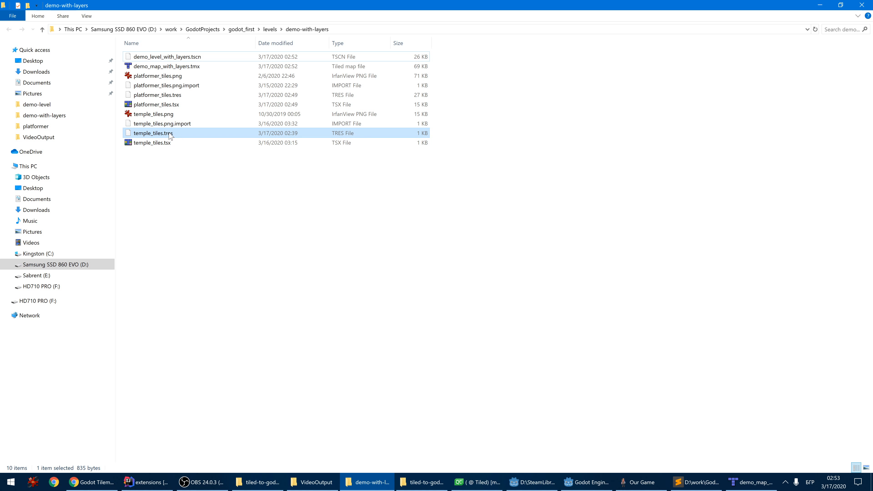
{"action": "left_click", "coordinate": [175, 96]}
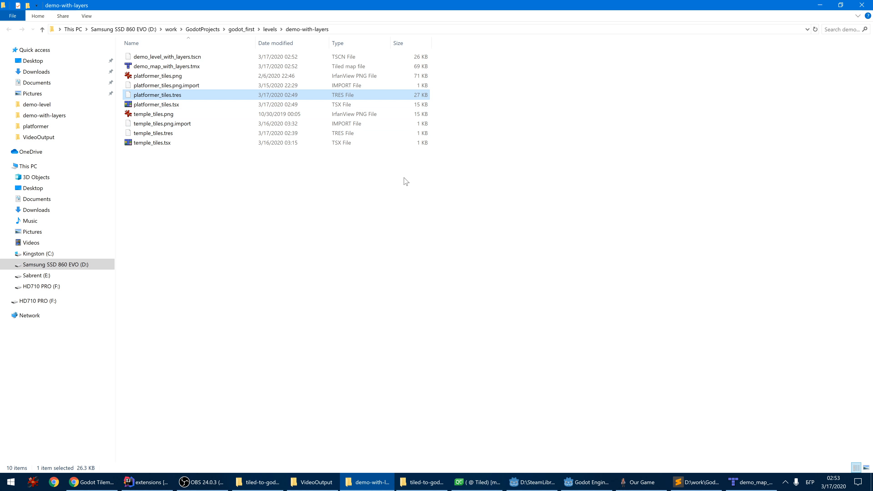
{"action": "right_click", "coordinate": [184, 94]}
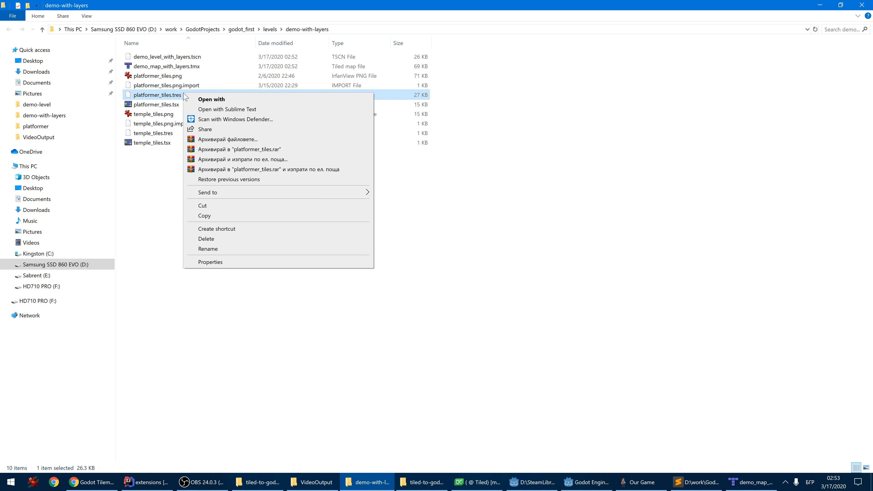
{"action": "left_click", "coordinate": [216, 109]}
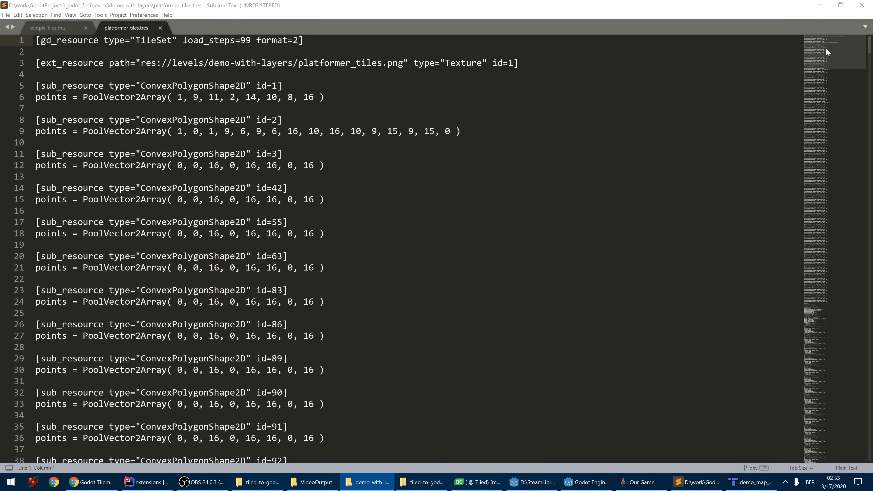
Examine the tileset resource's autotile settings and collision shape entries, highlighting the coordinates in the Vector2( 42, 0 ) entry.
{"action": "left_click_drag", "start_coordinate": [814, 79], "coordinate": [835, 215]}
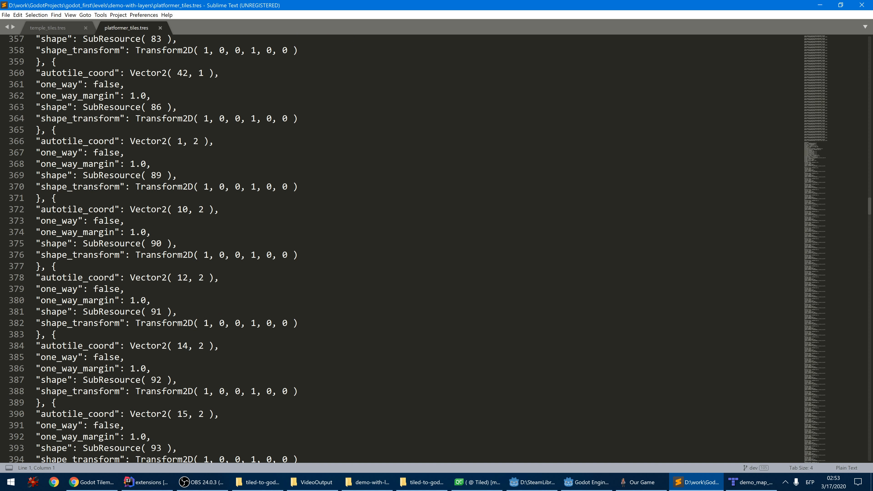
{"action": "left_click_drag", "start_coordinate": [828, 204], "coordinate": [832, 177]}
{"action": "left_click_drag", "start_coordinate": [34, 134], "coordinate": [256, 461]}
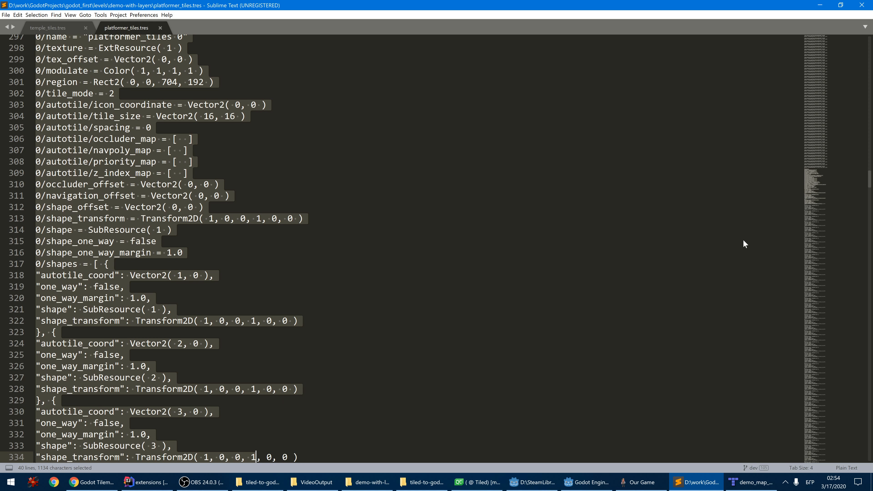
{"action": "scroll", "coordinate": [831, 186], "scroll_direction": "up", "scroll_amount": 10}
{"action": "left_click_drag", "start_coordinate": [827, 170], "coordinate": [824, 189]}
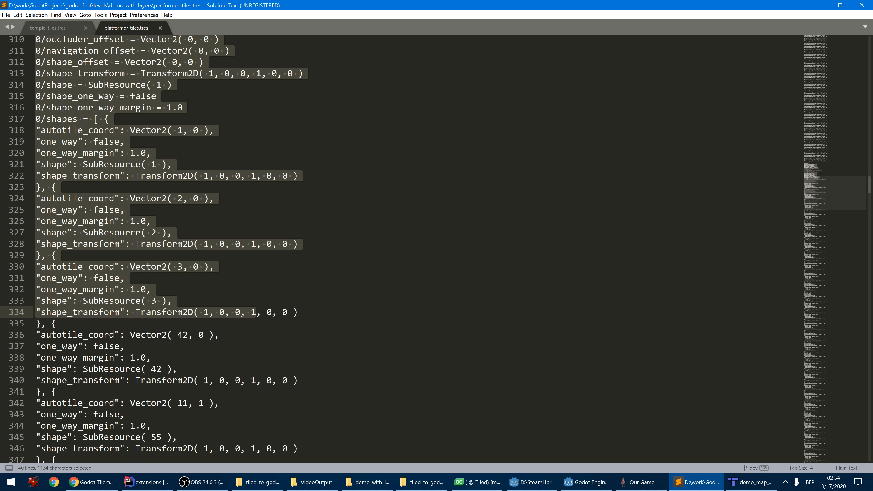
{"action": "left_click", "coordinate": [220, 335]}
{"action": "left_click_drag", "start_coordinate": [178, 335], "coordinate": [203, 335]}
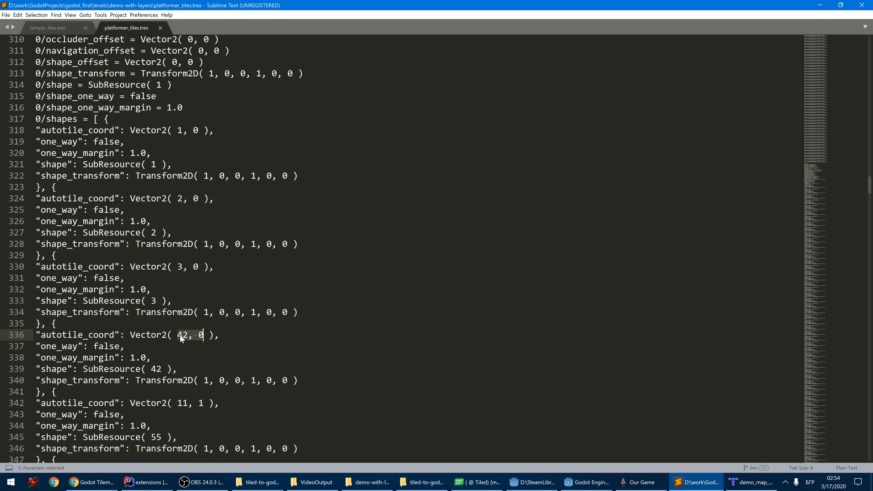
{"action": "double_click", "coordinate": [200, 335]}
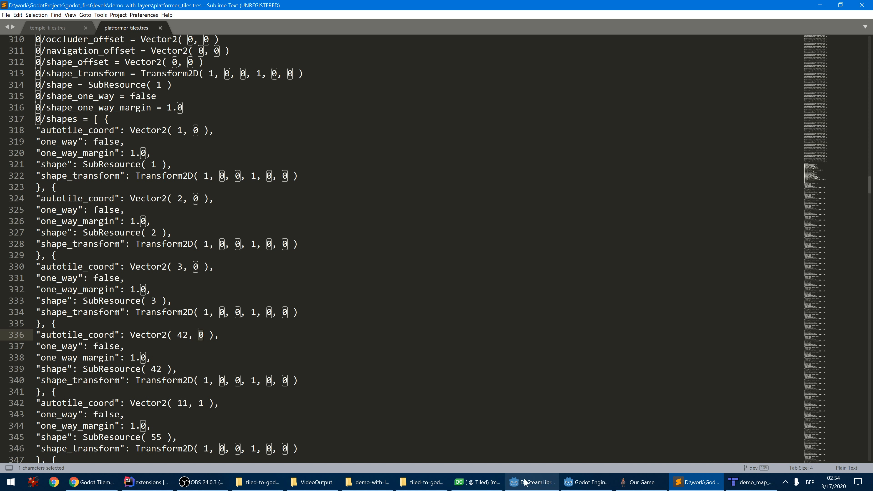
Return to the demo-with-layers folder and open demo_level_with_layers.tscn in Sublime Text.
{"action": "left_click", "coordinate": [270, 482]}
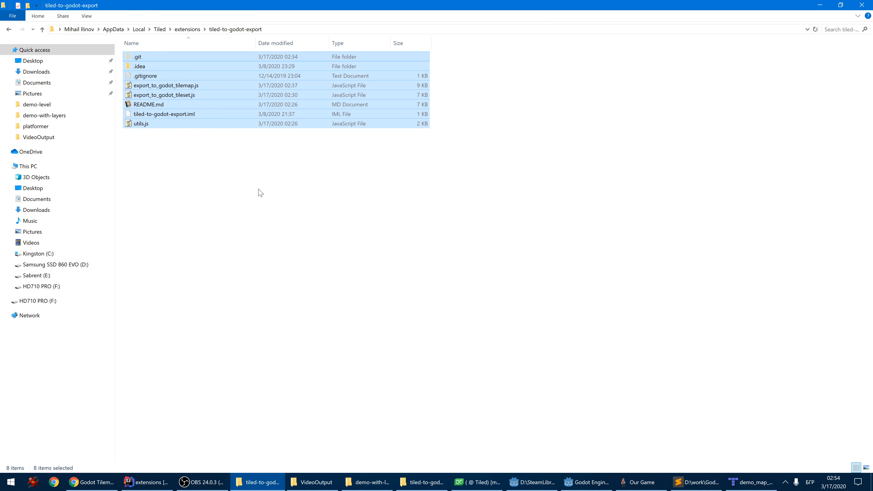
{"action": "left_click", "coordinate": [239, 187]}
{"action": "left_click", "coordinate": [440, 482]}
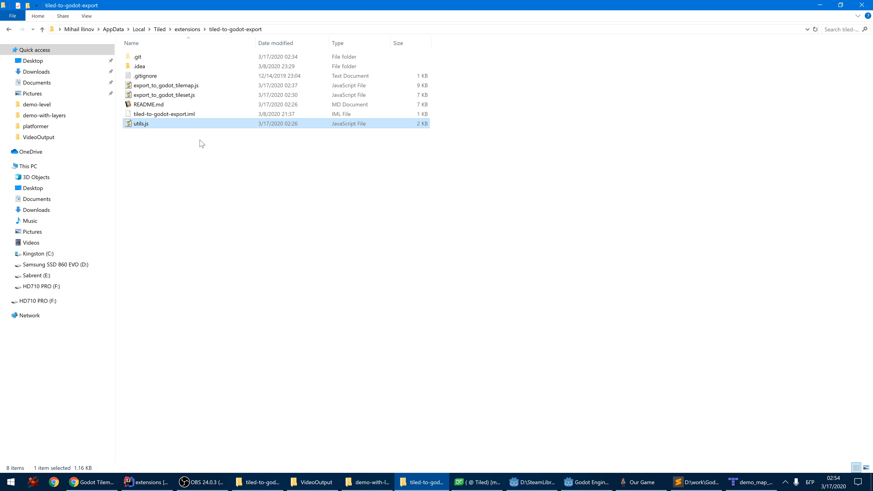
{"action": "left_click", "coordinate": [370, 482]}
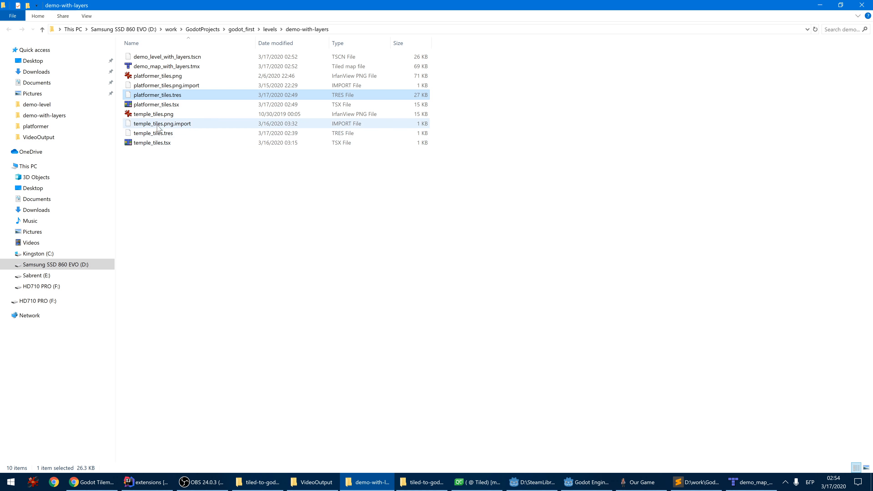
{"action": "left_click", "coordinate": [190, 58]}
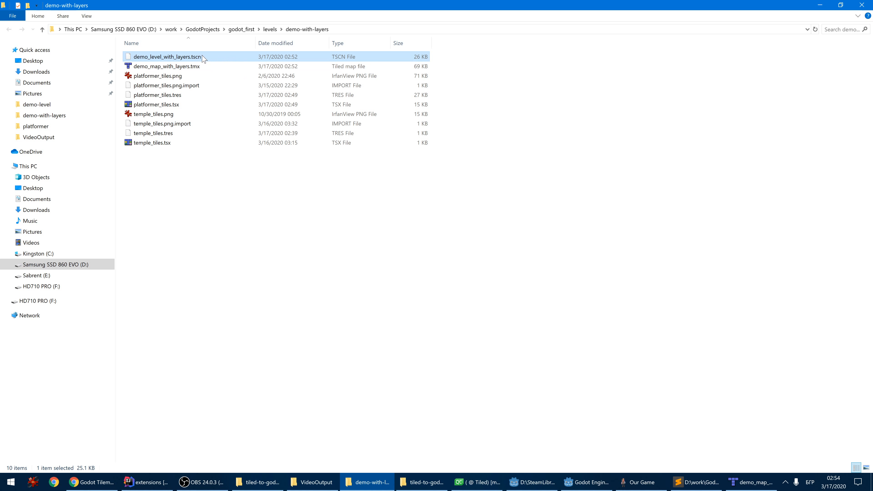
{"action": "right_click", "coordinate": [198, 57]}
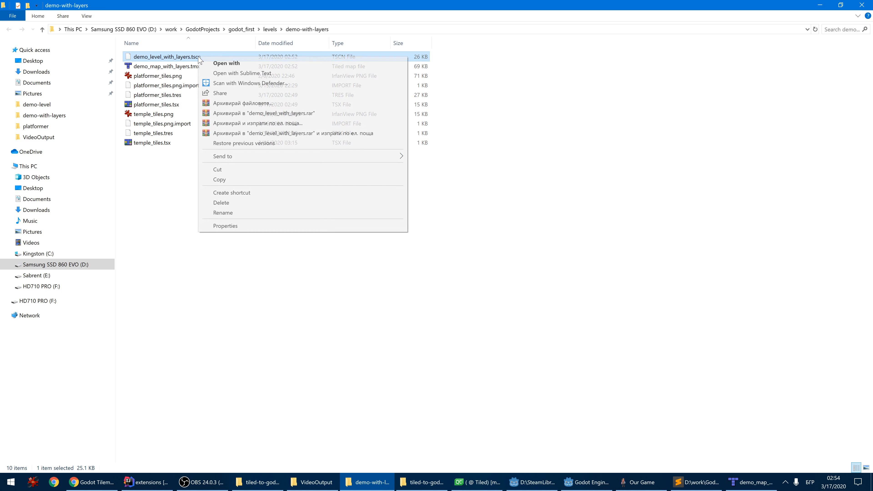
{"action": "left_click", "coordinate": [226, 74]}
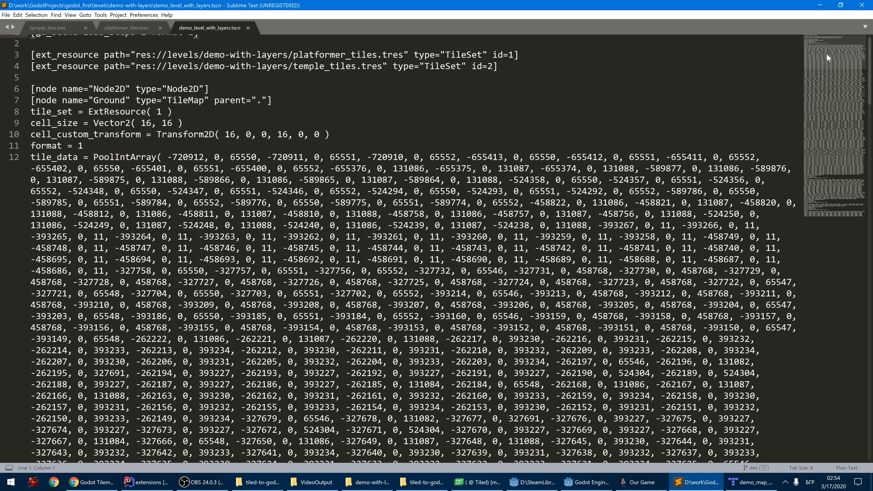
Examine the Ground layer's tile_data array in the scene file, highlighting its first three-number tile entry and that entry's first number.
{"action": "left_click_drag", "start_coordinate": [827, 54], "coordinate": [828, 116]}
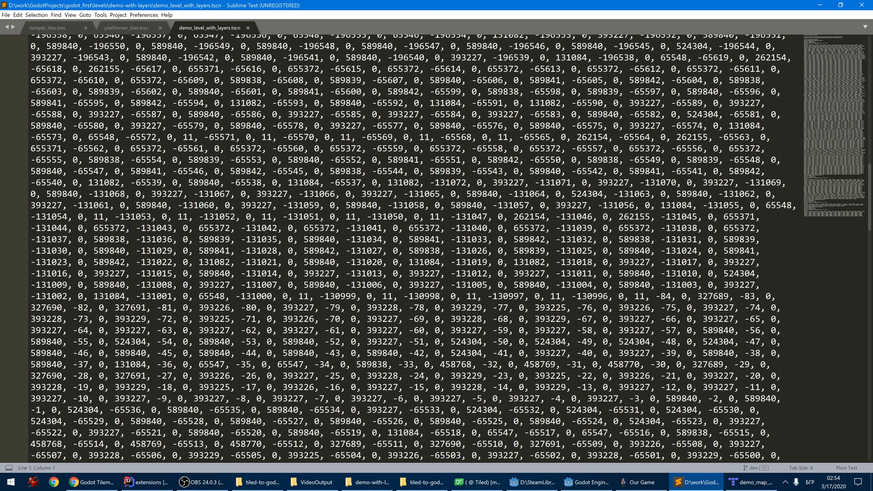
{"action": "left_click_drag", "start_coordinate": [572, 126], "coordinate": [604, 126]}
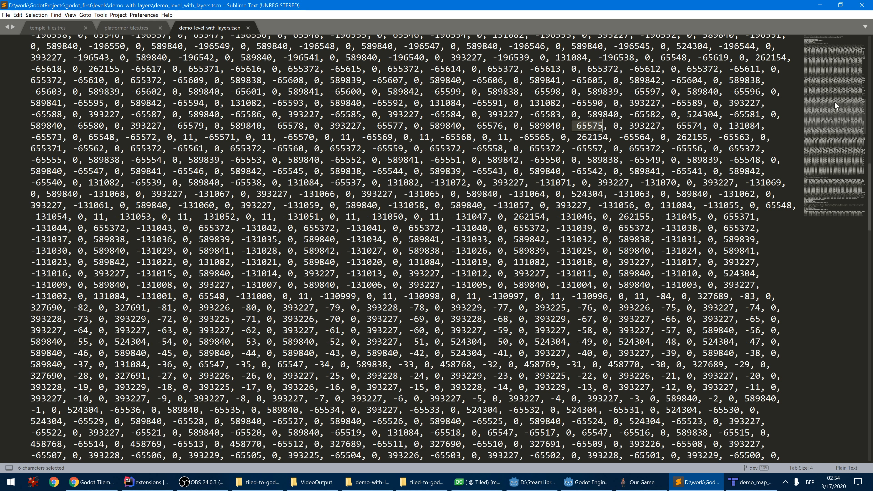
{"action": "left_click", "coordinate": [830, 51]}
{"action": "left_click_drag", "start_coordinate": [168, 165], "coordinate": [258, 169]}
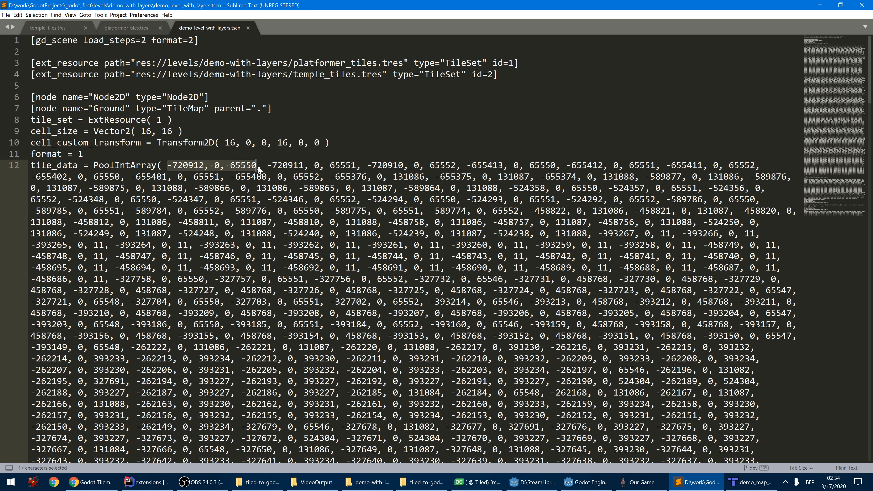
{"action": "double_click", "coordinate": [186, 164]}
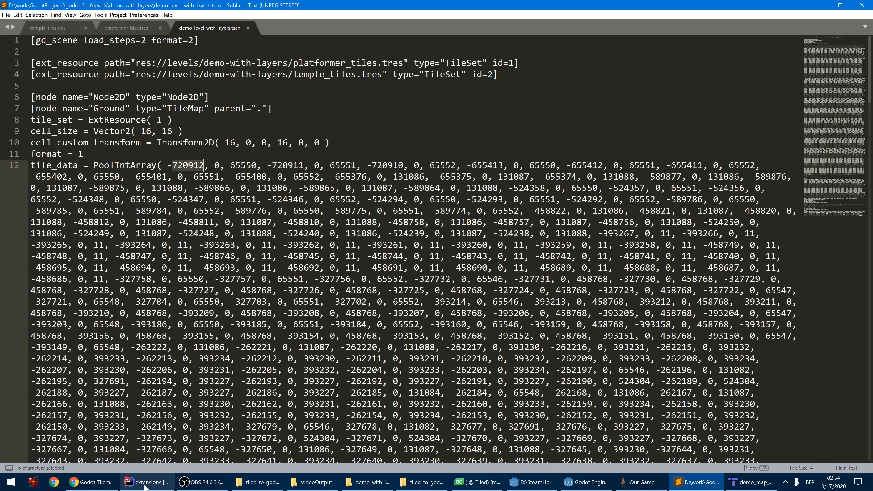
Switch to the browser's PoolIntArray page in the Godot docs and review the note on the signed 32-bit integer limits.
{"action": "left_click", "coordinate": [92, 481]}
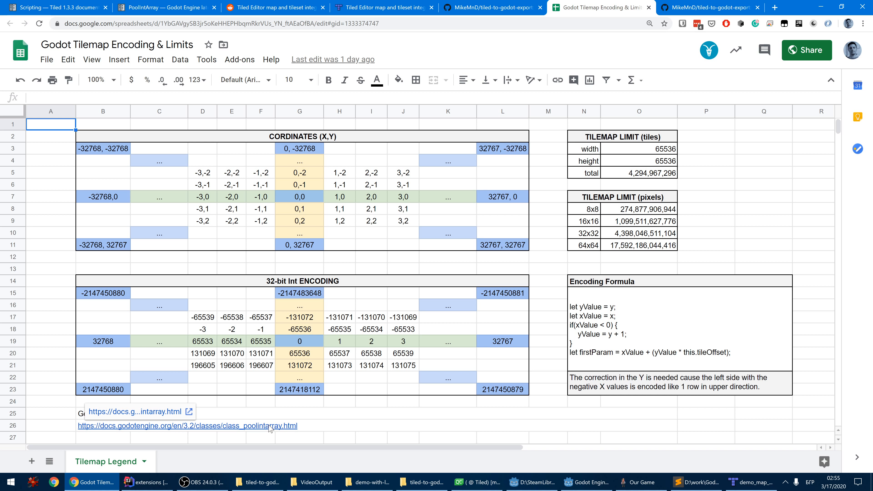
{"action": "left_click", "coordinate": [195, 6]}
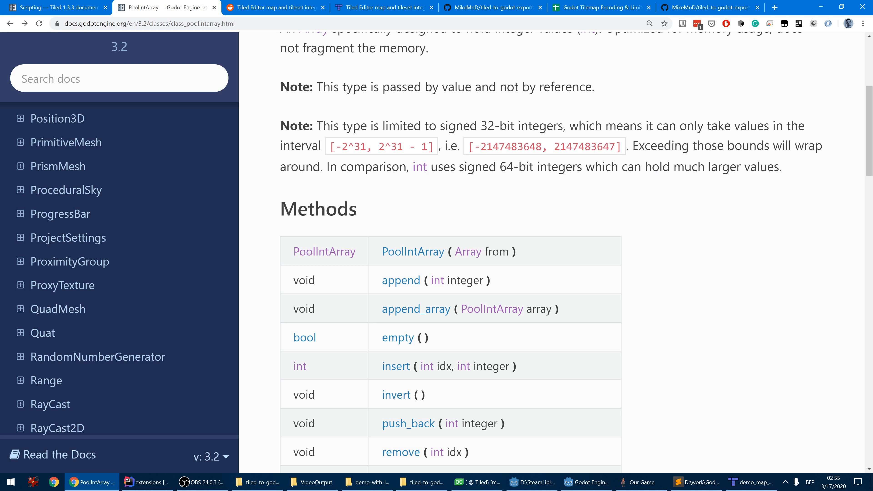
{"action": "left_click_drag", "start_coordinate": [468, 146], "coordinate": [633, 147]}
{"action": "scroll", "coordinate": [503, 155], "scroll_direction": "up", "scroll_amount": 4}
{"action": "scroll", "coordinate": [503, 155], "scroll_direction": "up", "scroll_amount": 1}
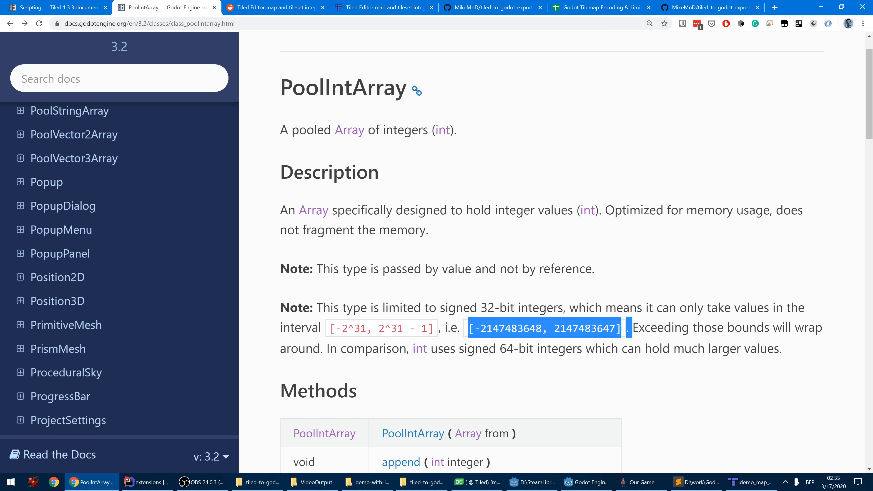
{"action": "left_click", "coordinate": [399, 348]}
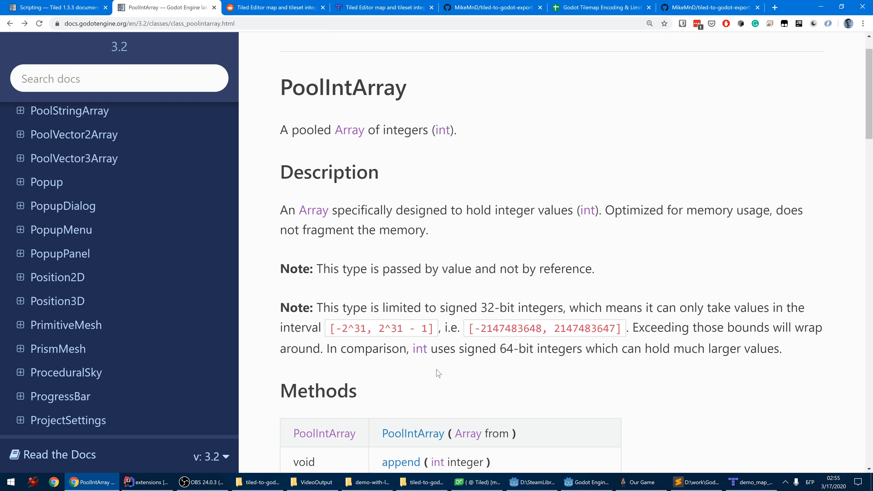
{"action": "scroll", "coordinate": [500, 303], "scroll_direction": "up", "scroll_amount": 1}
{"action": "left_click_drag", "start_coordinate": [654, 317], "coordinate": [622, 358]}
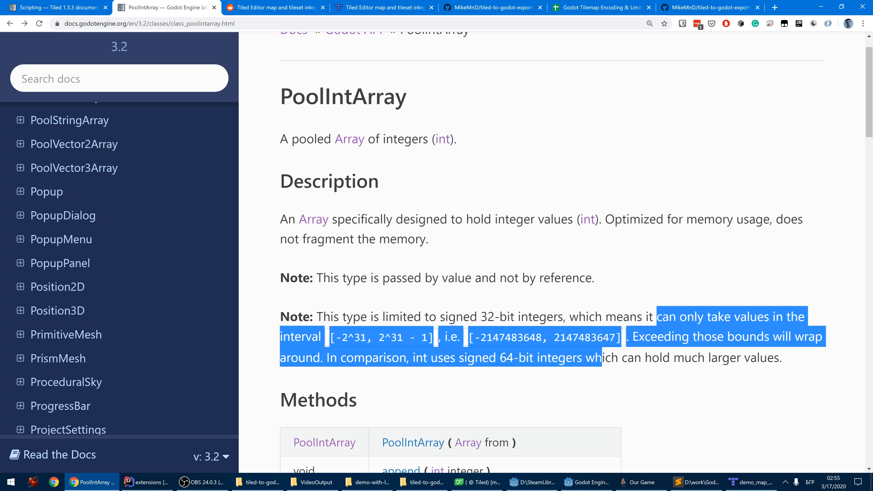
{"action": "left_click", "coordinate": [588, 387]}
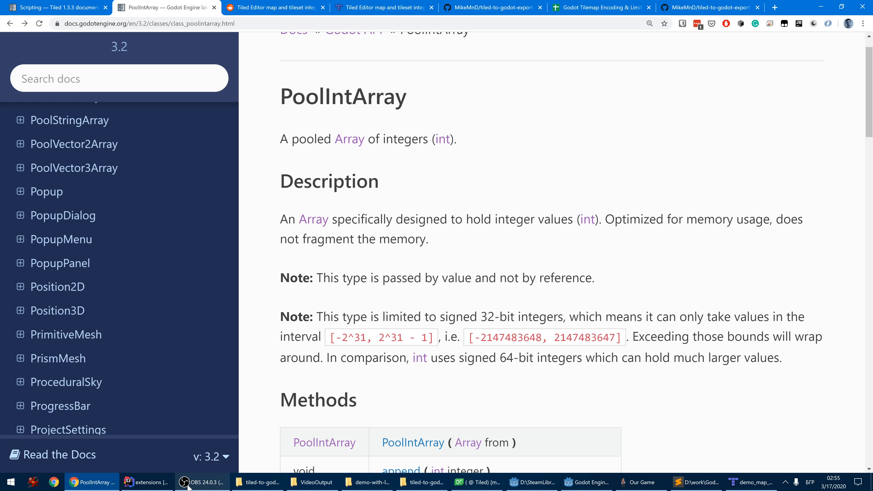
Switch from the browser to the running Our Game window to show the exported level.
{"action": "mouse_move", "coordinate": [154, 485]}
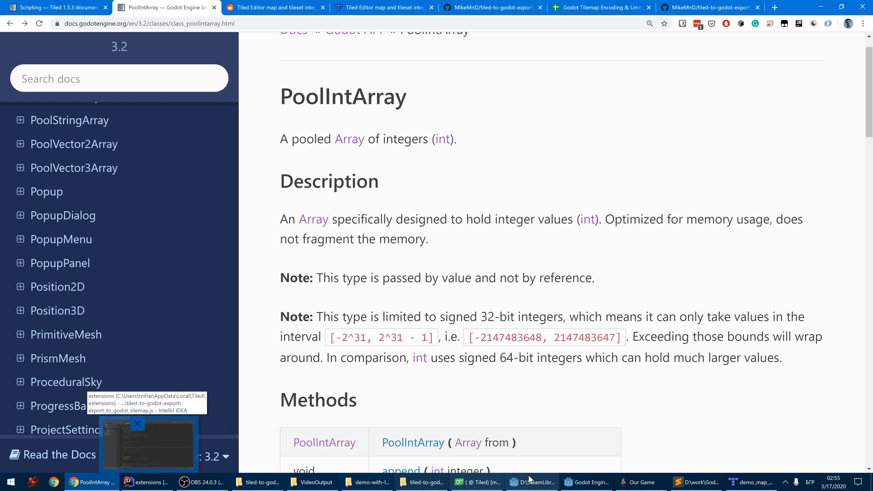
{"action": "left_click", "coordinate": [532, 483]}
{"action": "left_click", "coordinate": [532, 483]}
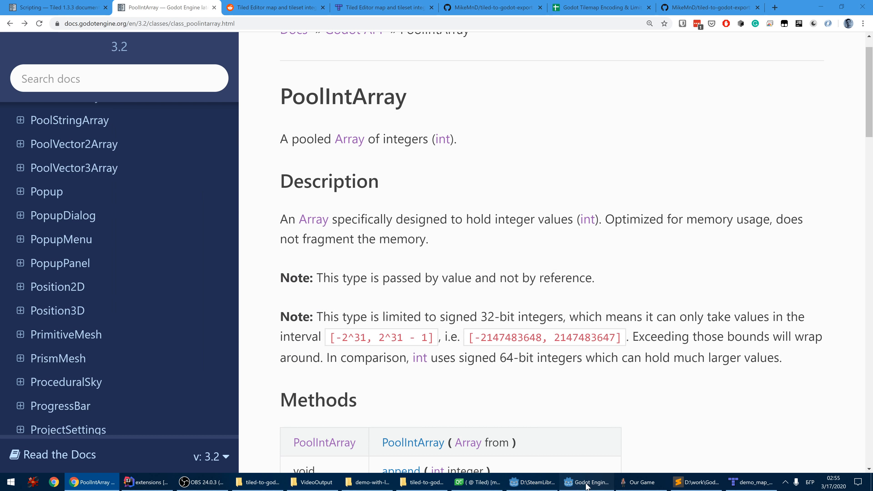
{"action": "left_click", "coordinate": [587, 483]}
{"action": "left_click", "coordinate": [639, 482]}
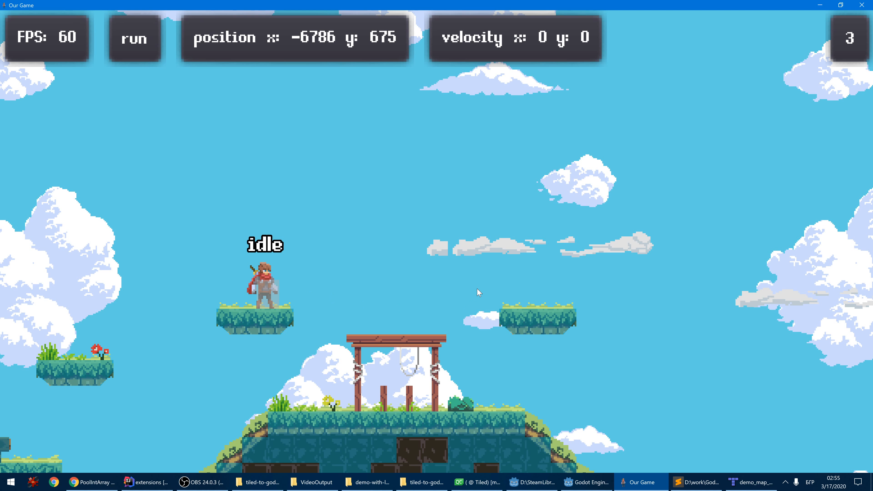
Run and jump the character left down to the ground, and back right to the wooden frame on the hill, testing the exported level.
{"action": "key", "text": "Left"}
{"action": "key", "text": "Left"}
{"action": "key", "text": "space"}
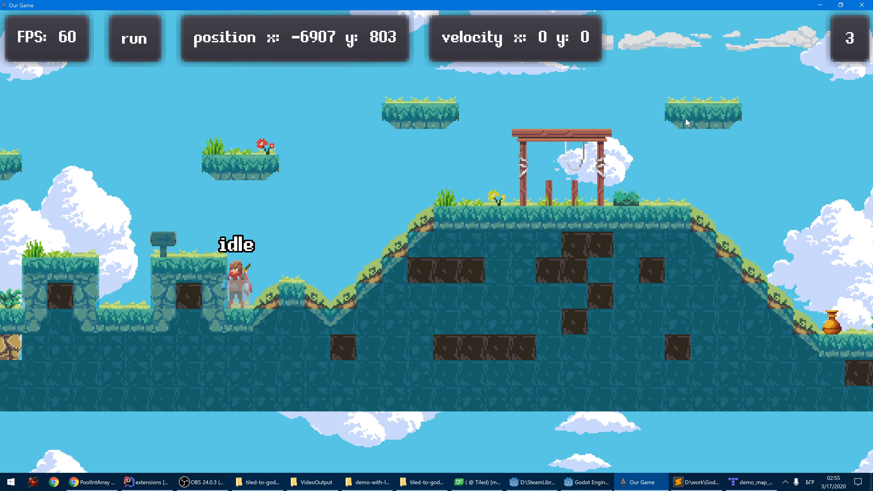
{"action": "key", "text": "space"}
{"action": "key", "text": "Right"}
{"action": "key", "text": "space"}
{"action": "key", "text": "Right"}
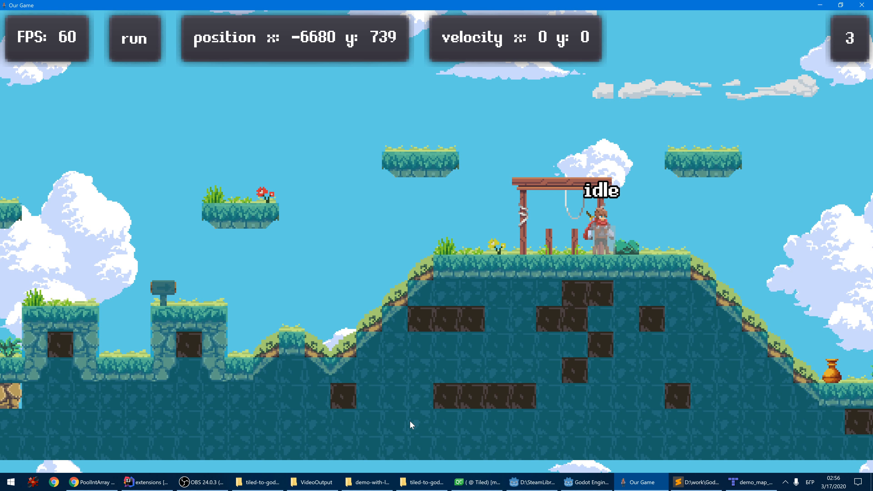
Switch to the Godot editor, open platformer_tiles.tres in the TileSet editor, and display its platformer texture in an enlarged editing area.
{"action": "left_click", "coordinate": [732, 483]}
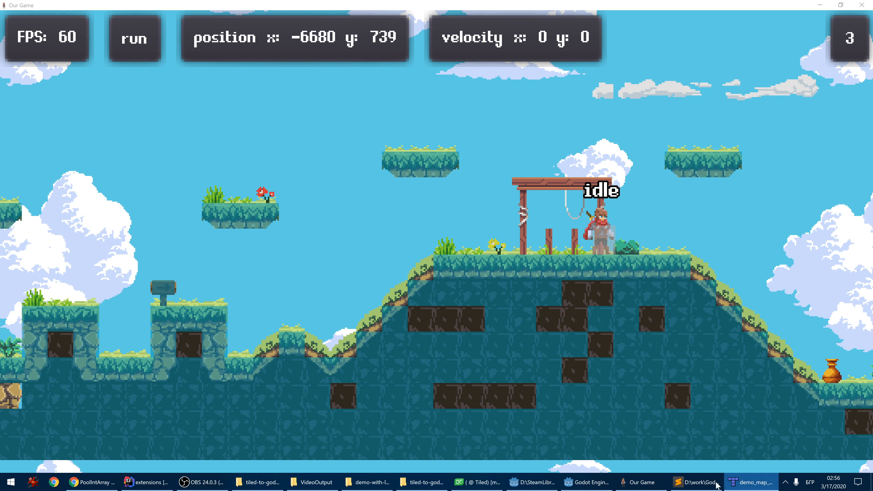
{"action": "left_click", "coordinate": [580, 483]}
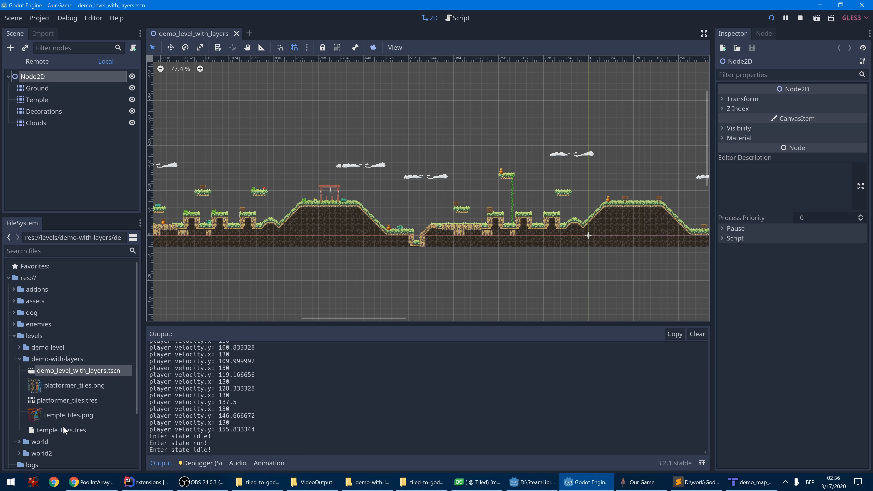
{"action": "double_click", "coordinate": [65, 402]}
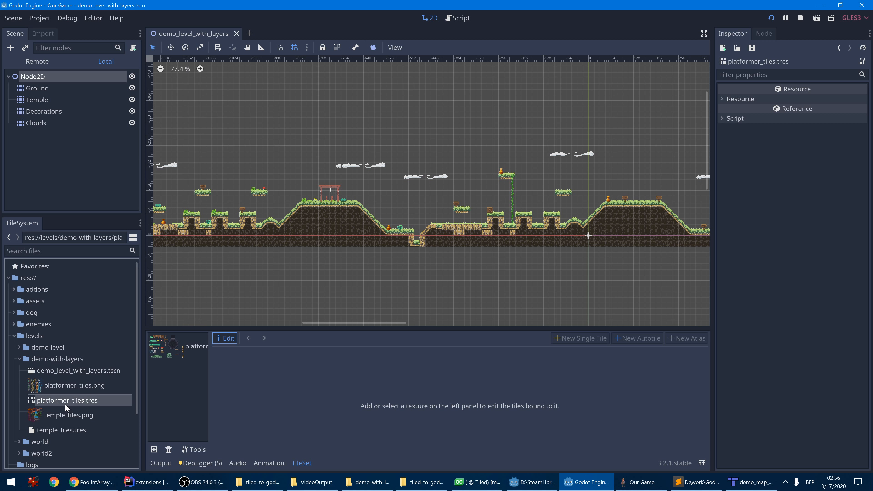
{"action": "left_click", "coordinate": [179, 350]}
{"action": "left_click_drag", "start_coordinate": [311, 329], "coordinate": [311, 149]}
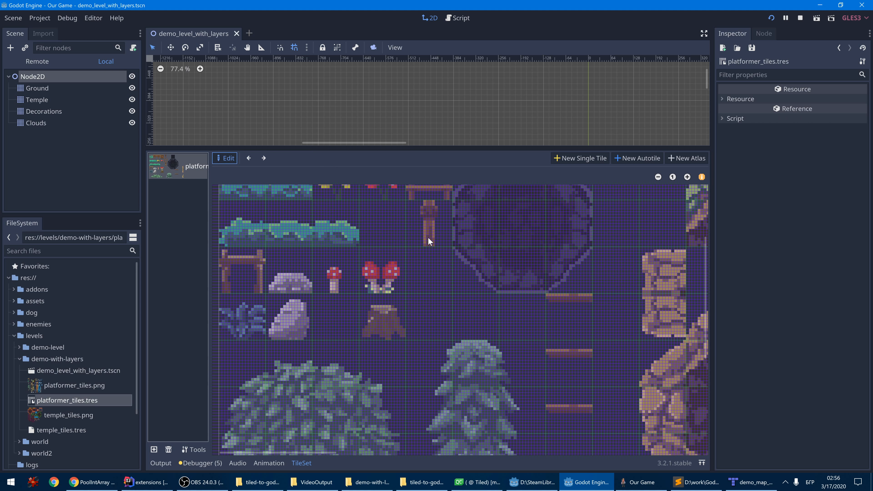
Select the tile atlas in the platformer texture and review its collision, navigation and occlusion shapes.
{"action": "scroll", "coordinate": [426, 239], "scroll_direction": "down", "scroll_amount": 3}
{"action": "scroll", "coordinate": [410, 208], "scroll_direction": "up", "scroll_amount": 6}
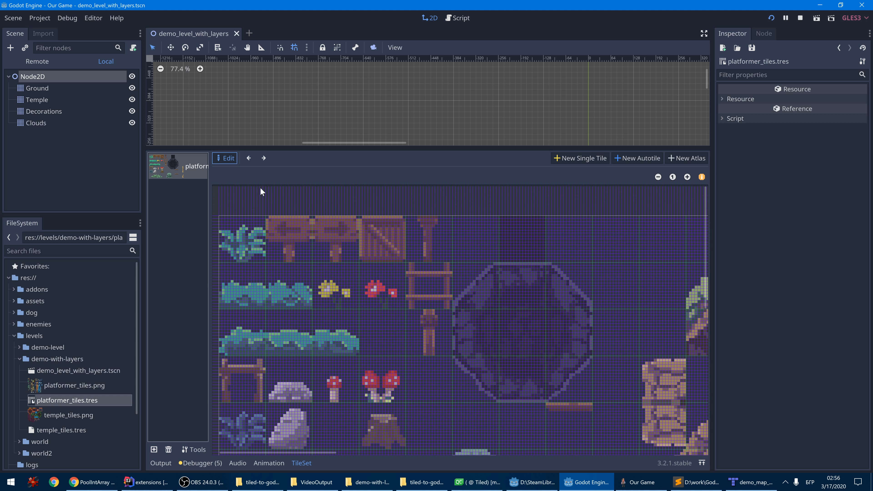
{"action": "left_click", "coordinate": [296, 230]}
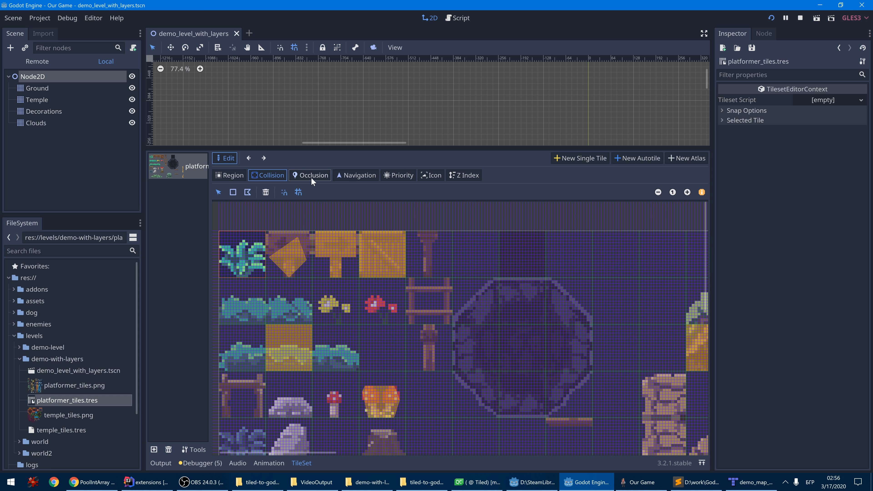
{"action": "left_click", "coordinate": [360, 178]}
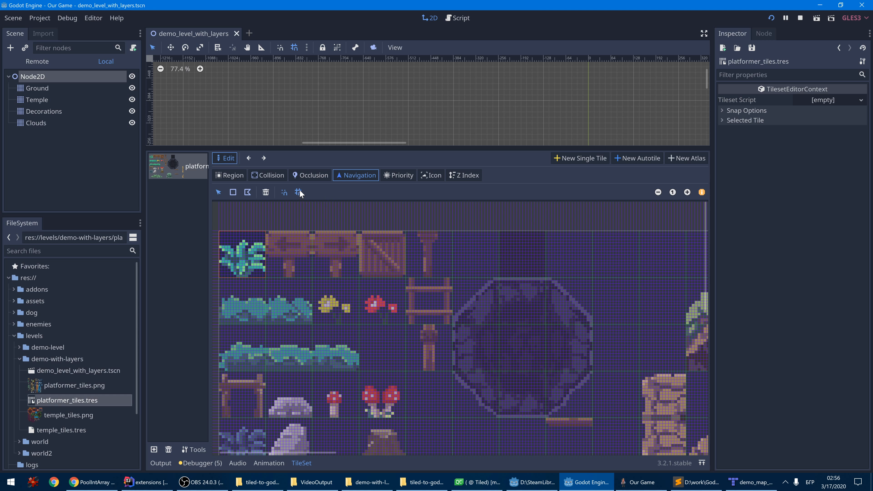
{"action": "left_click", "coordinate": [313, 175]}
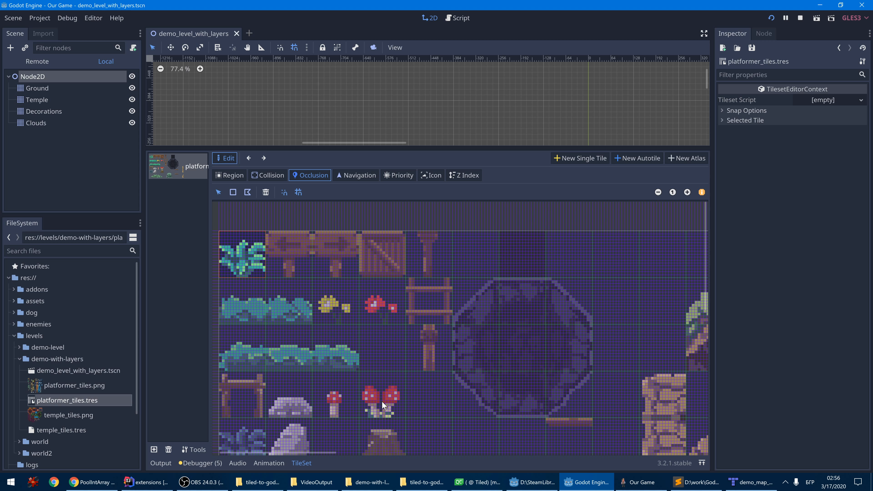
{"action": "left_click", "coordinate": [522, 487]}
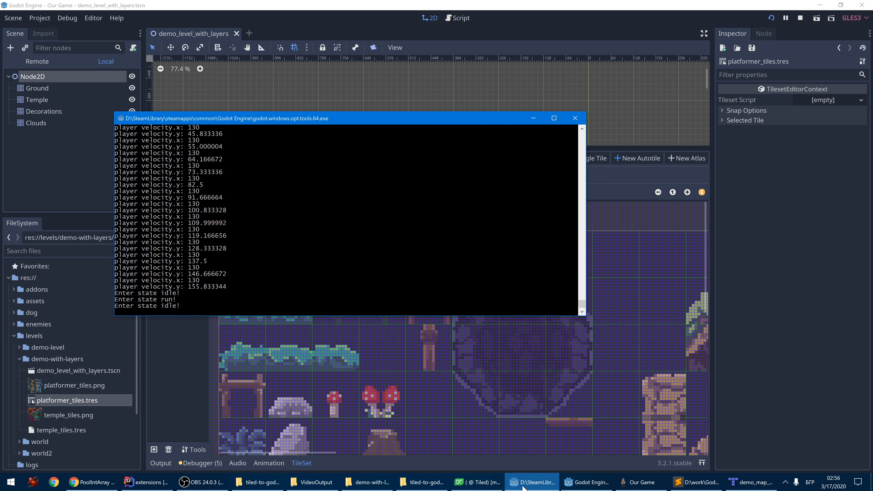
{"action": "left_click", "coordinate": [523, 487]}
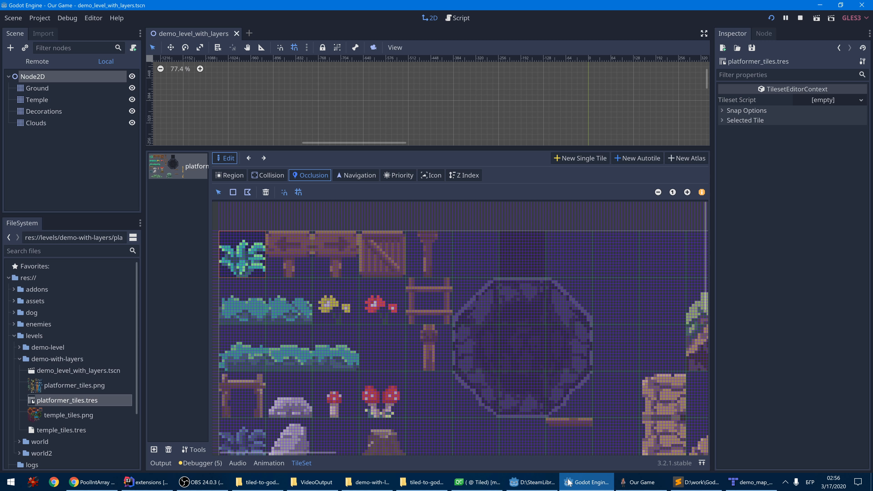